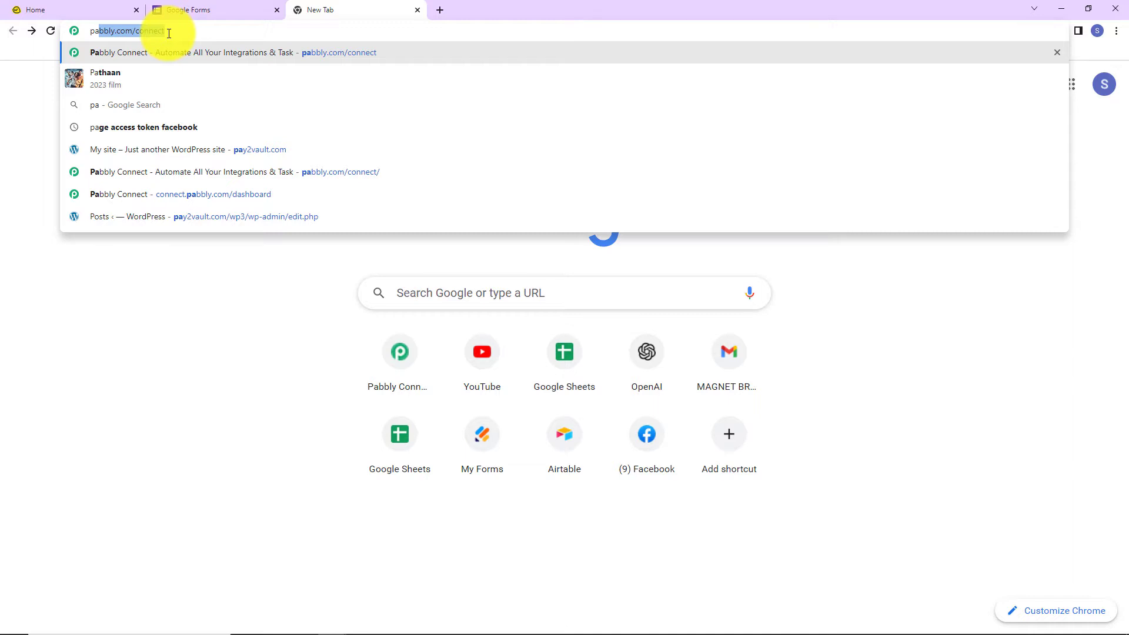
Step: Go to pabbly.com/connect, sign in to the account and access the Pabbly Connect dashboard
key(Return)
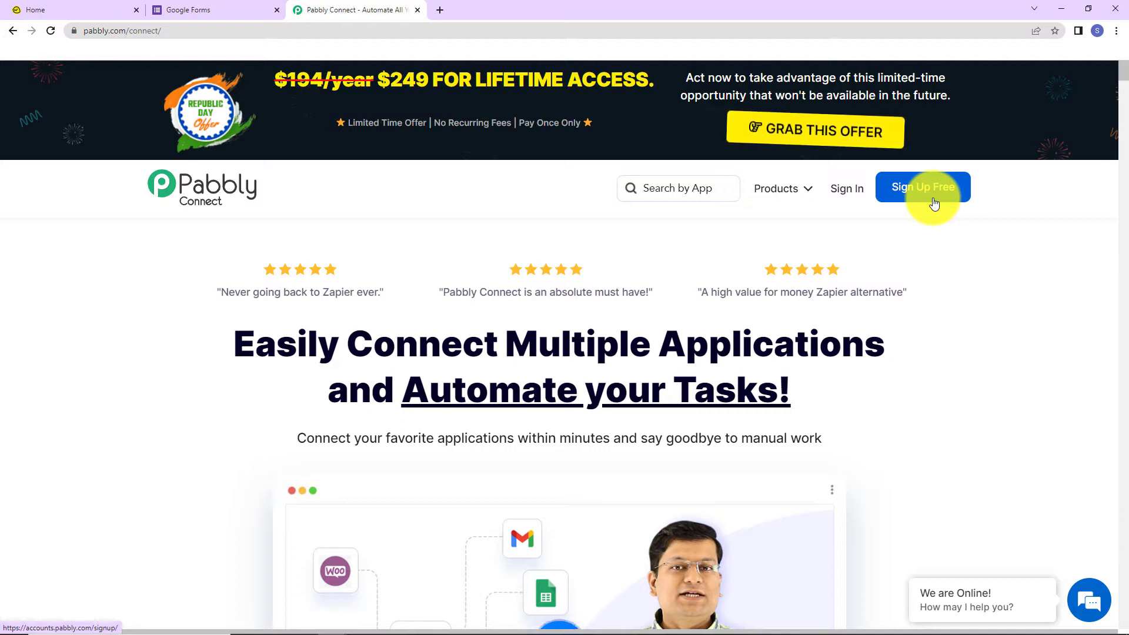
click(836, 187)
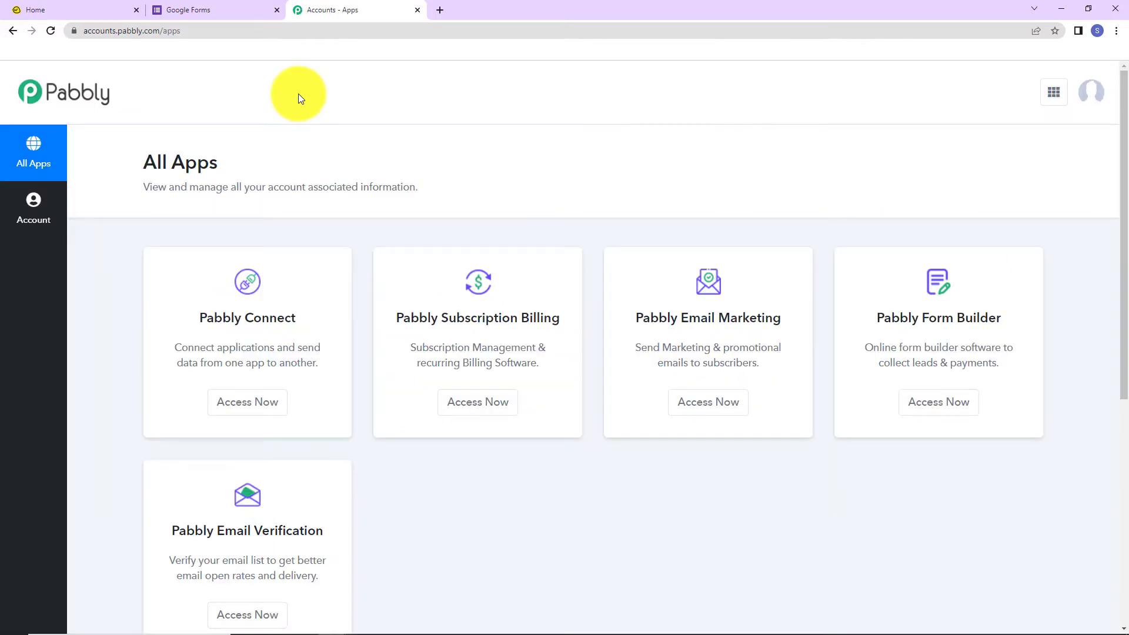
click(230, 411)
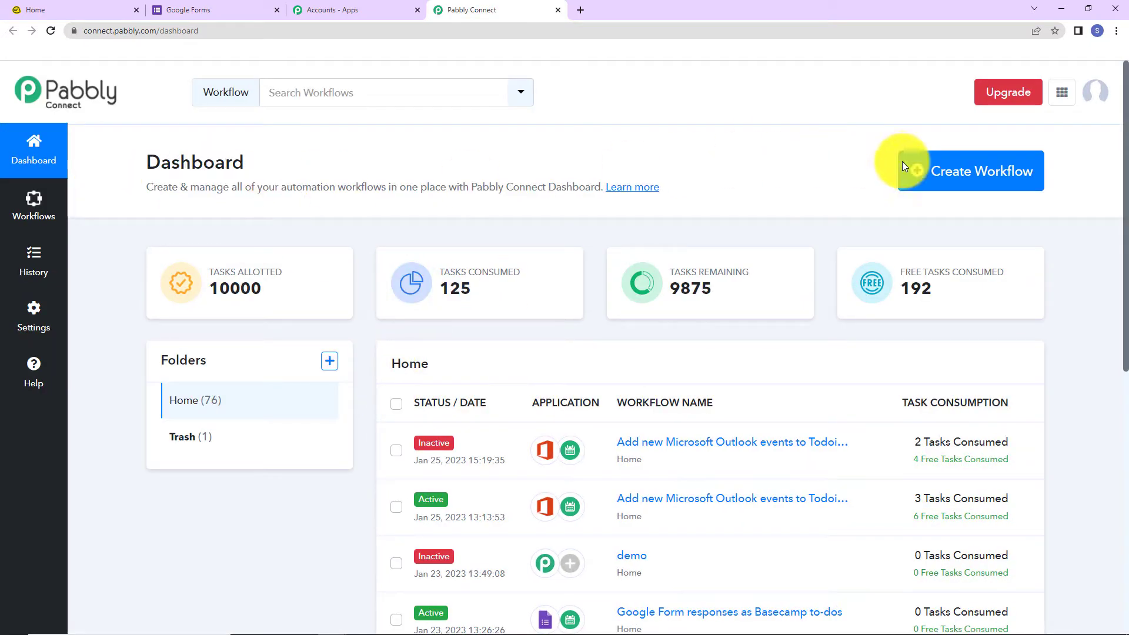
Step: Create a workflow named "Add new Google Form responses as Basecamp to-dos"
click(971, 183)
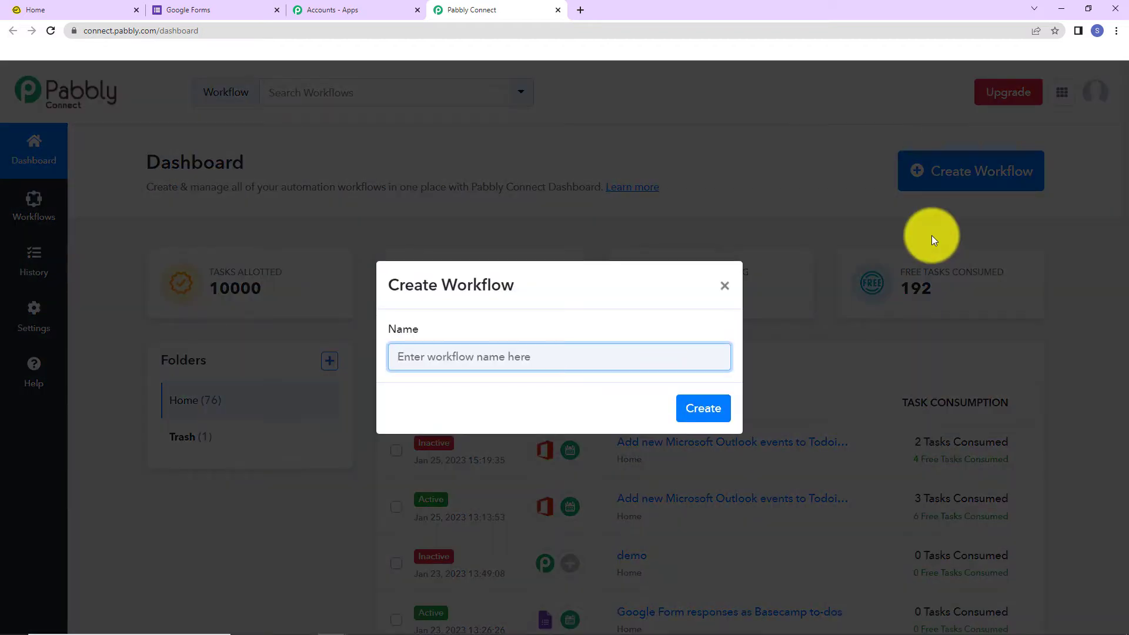
text(Add new Google Form responses as Basecamp to-dos)
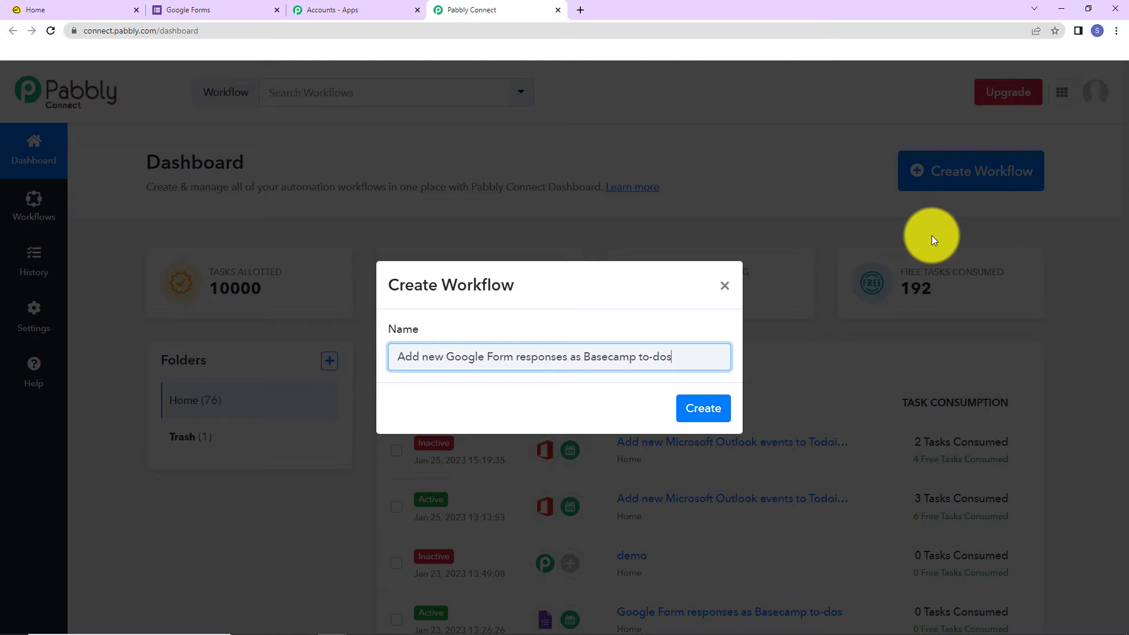
click(712, 411)
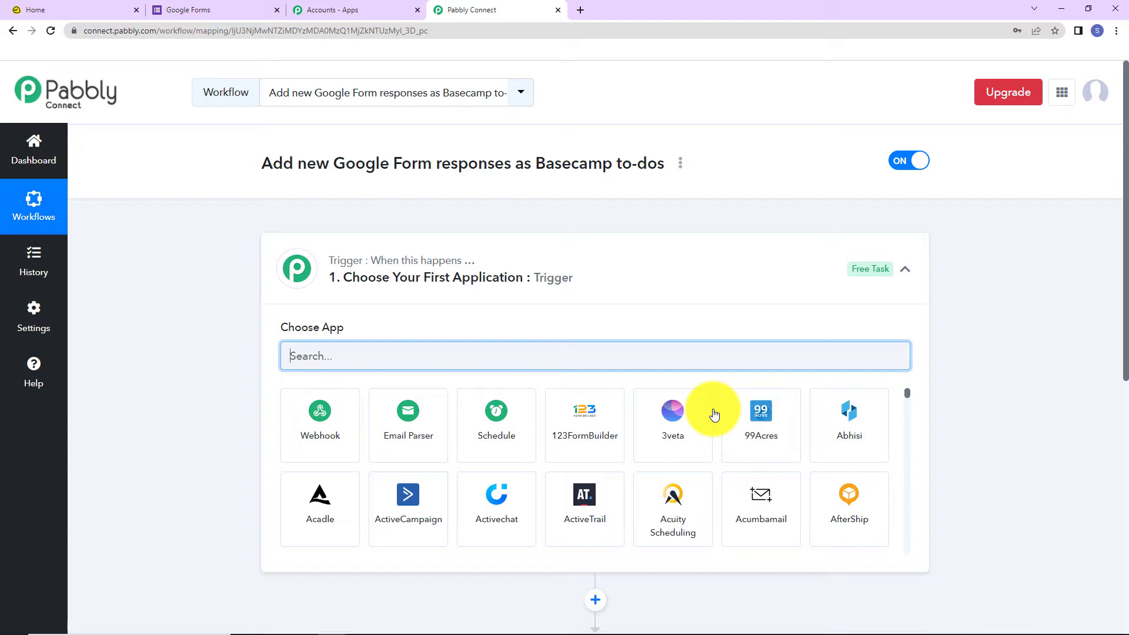
Step: Set the workflow's trigger application to Google Forms with the trigger event New Response Received
scroll(577, 294, down, 5)
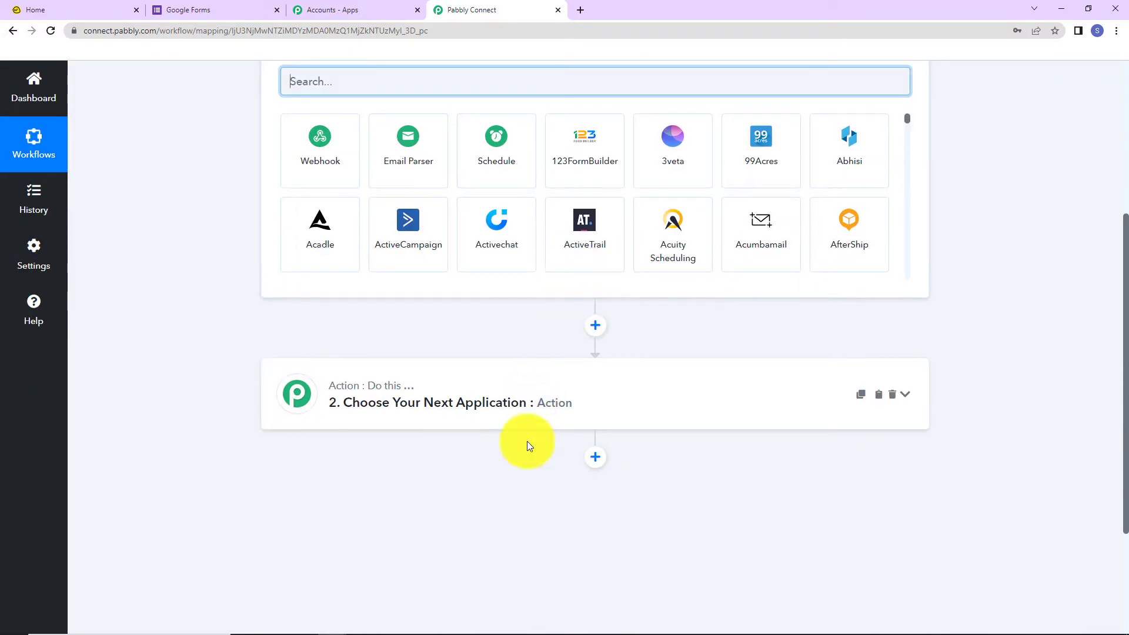
scroll(527, 441, up, 2)
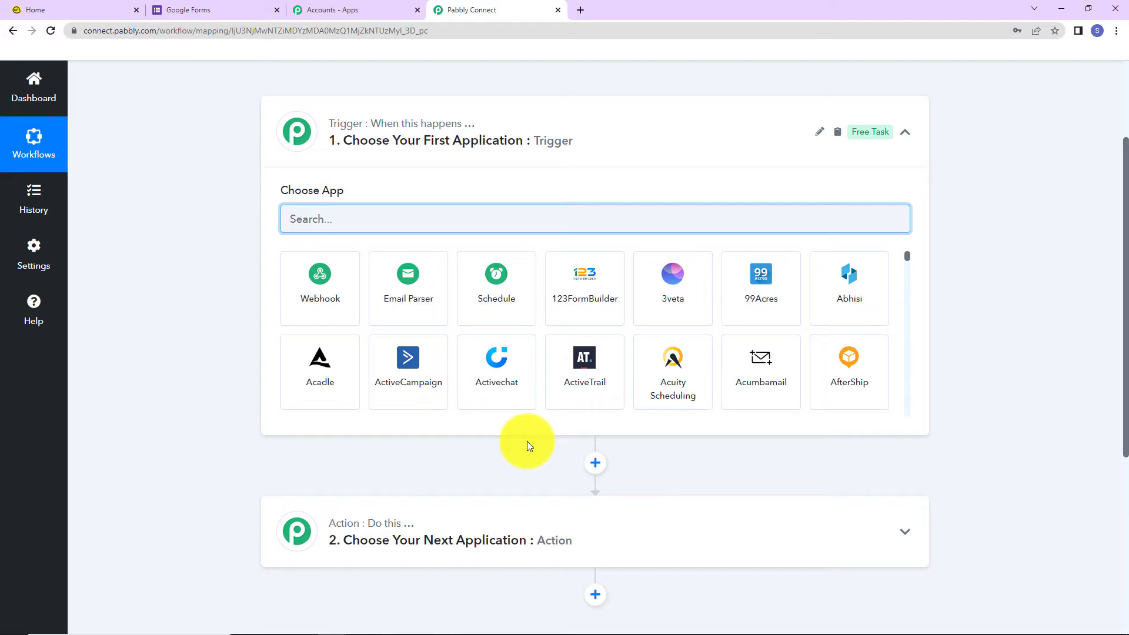
scroll(527, 441, up, 2)
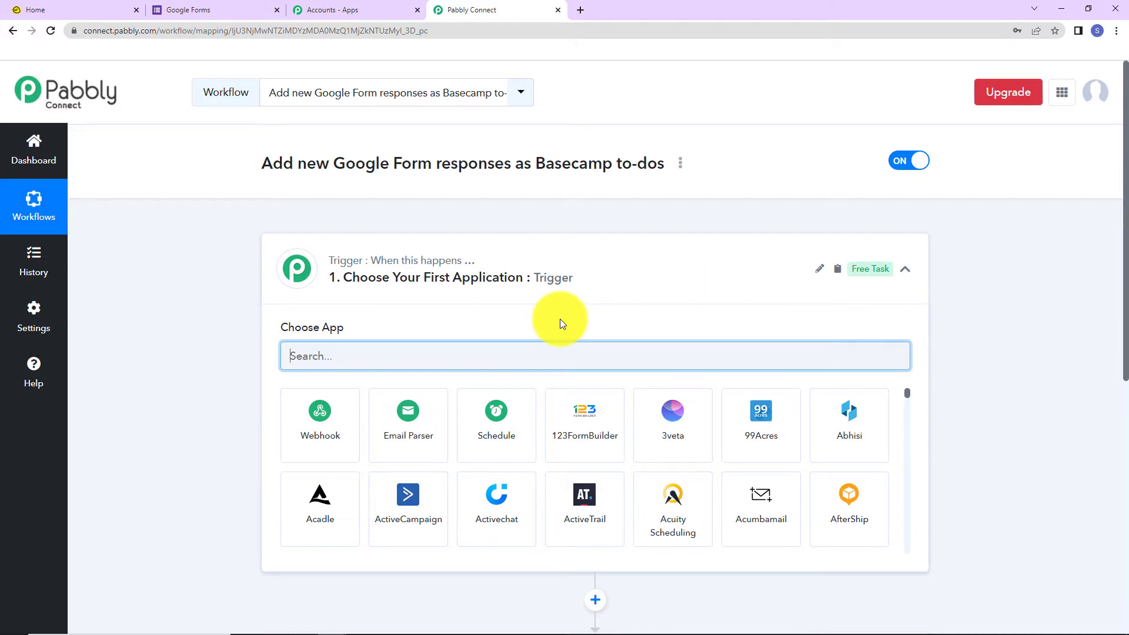
scroll(560, 318, down, 4)
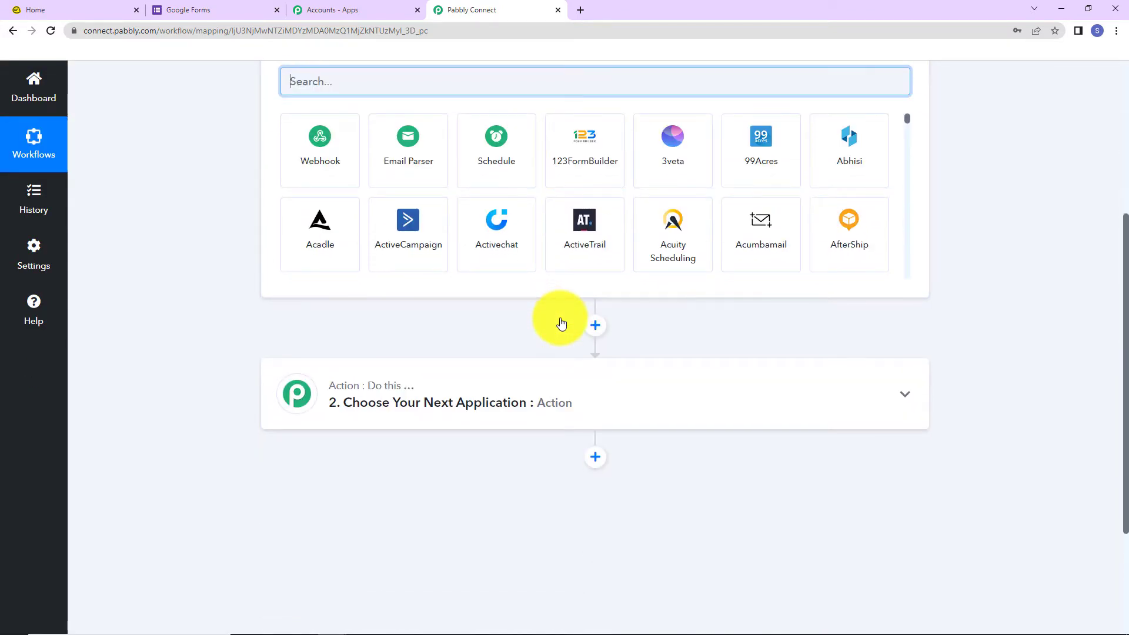
scroll(561, 324, up, 2)
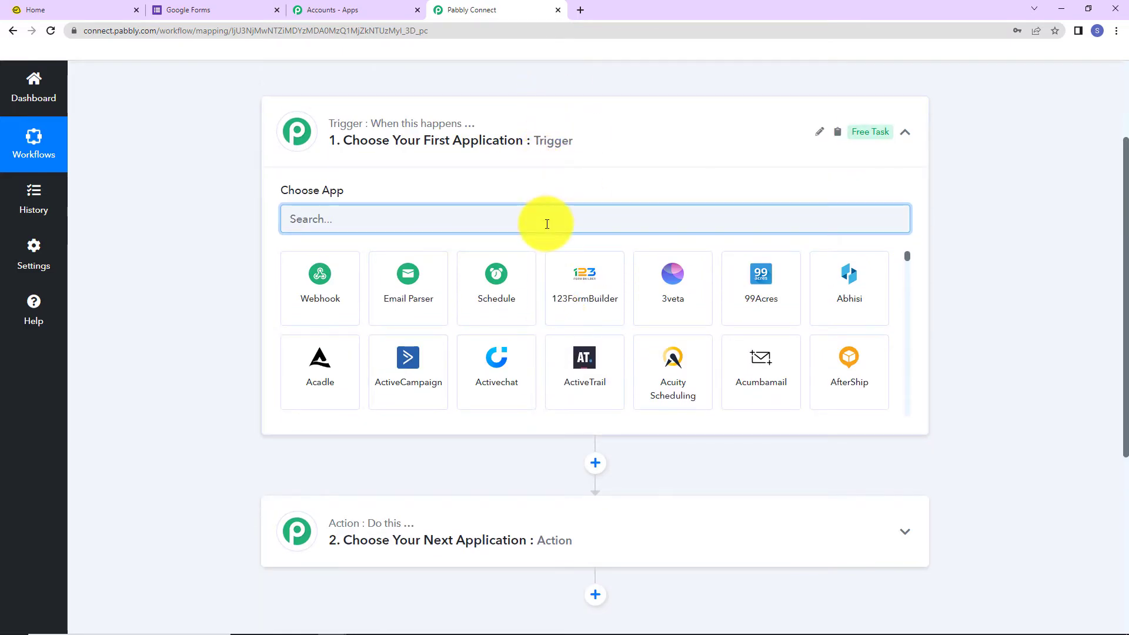
text(google)
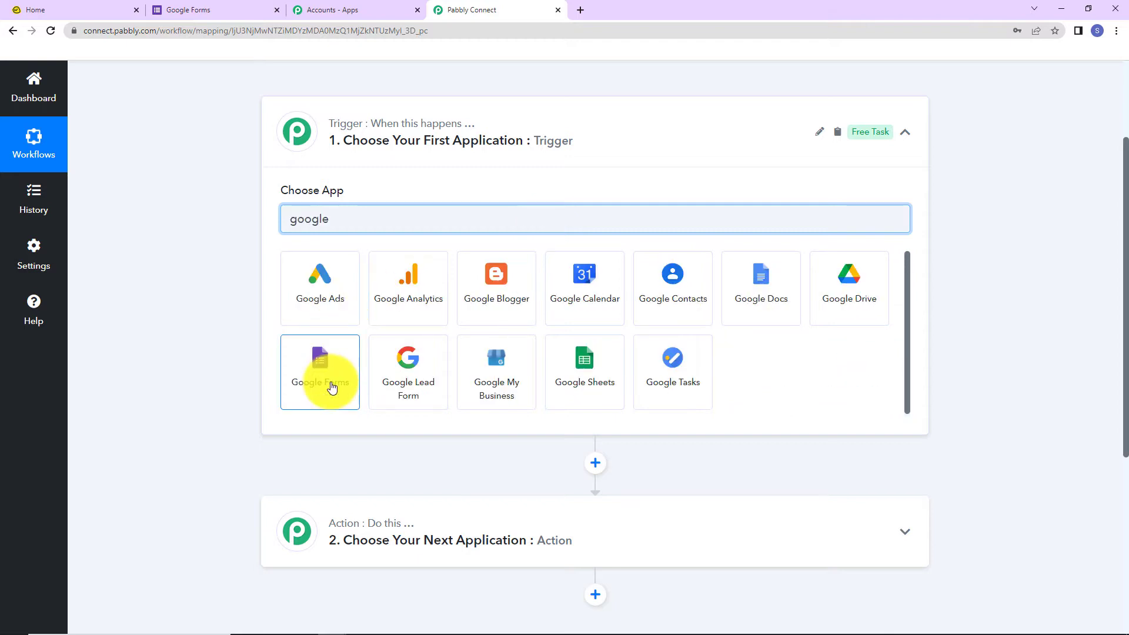
click(333, 387)
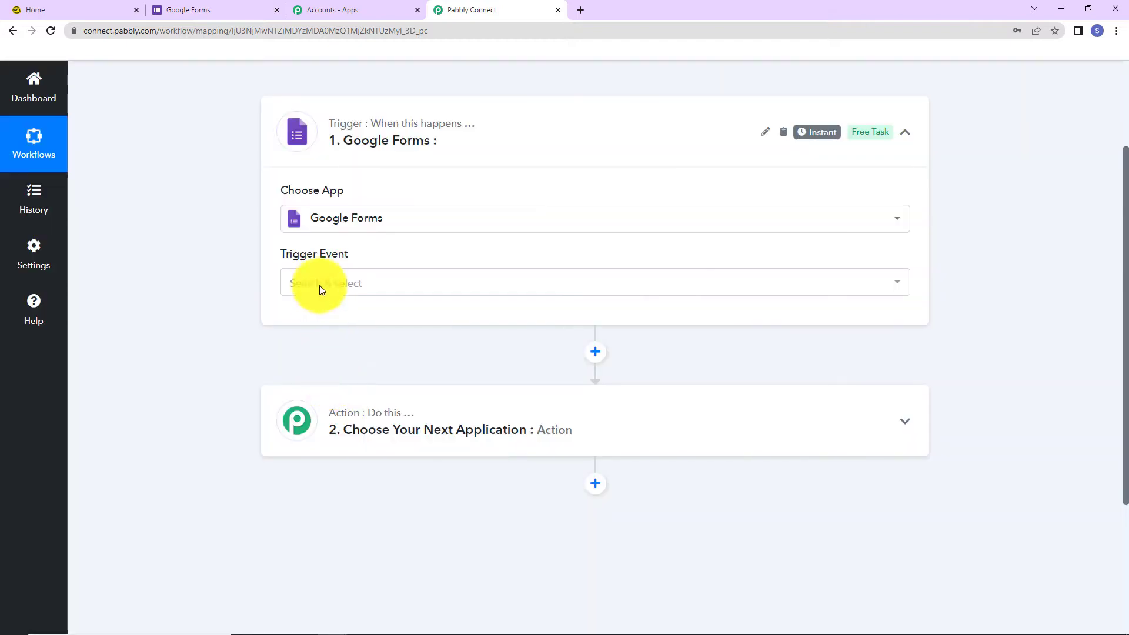
mouse_move(322, 257)
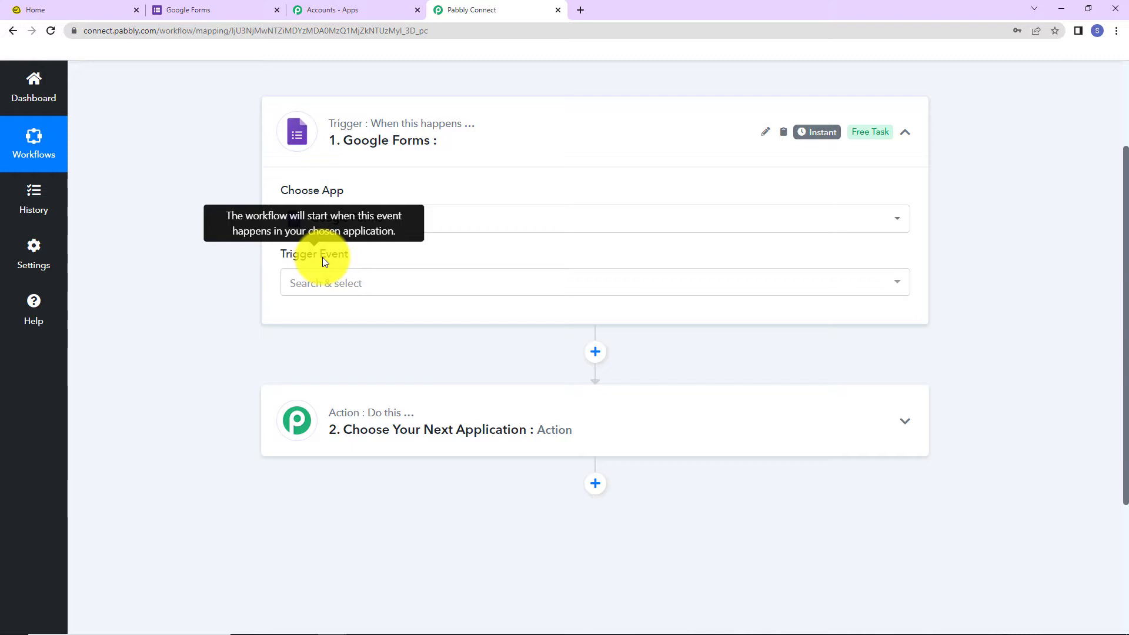
click(321, 286)
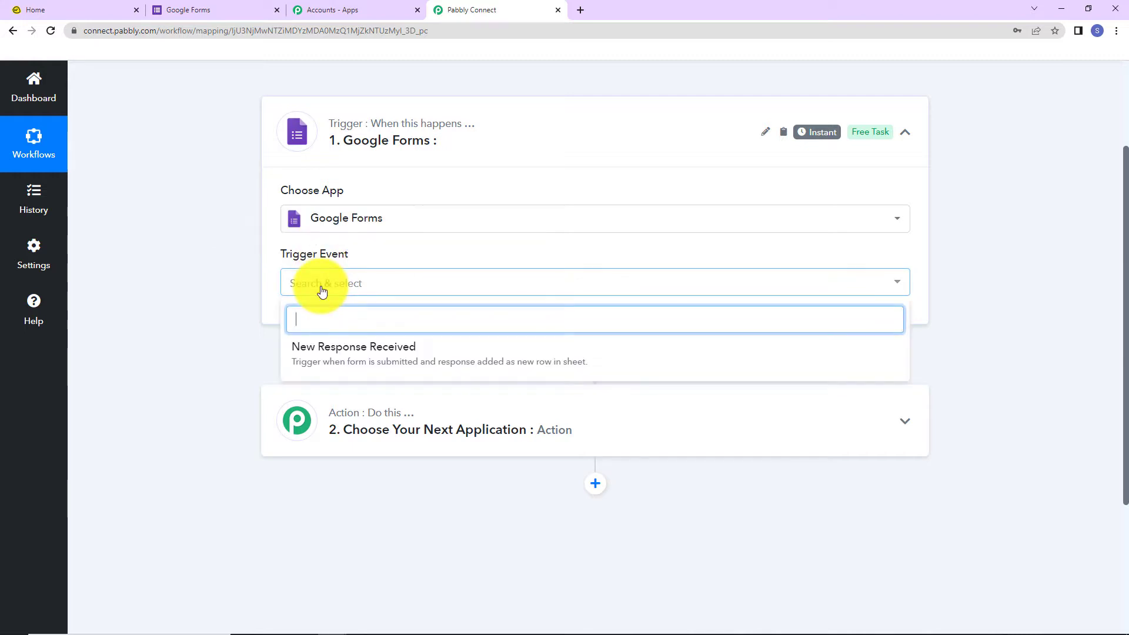
click(328, 353)
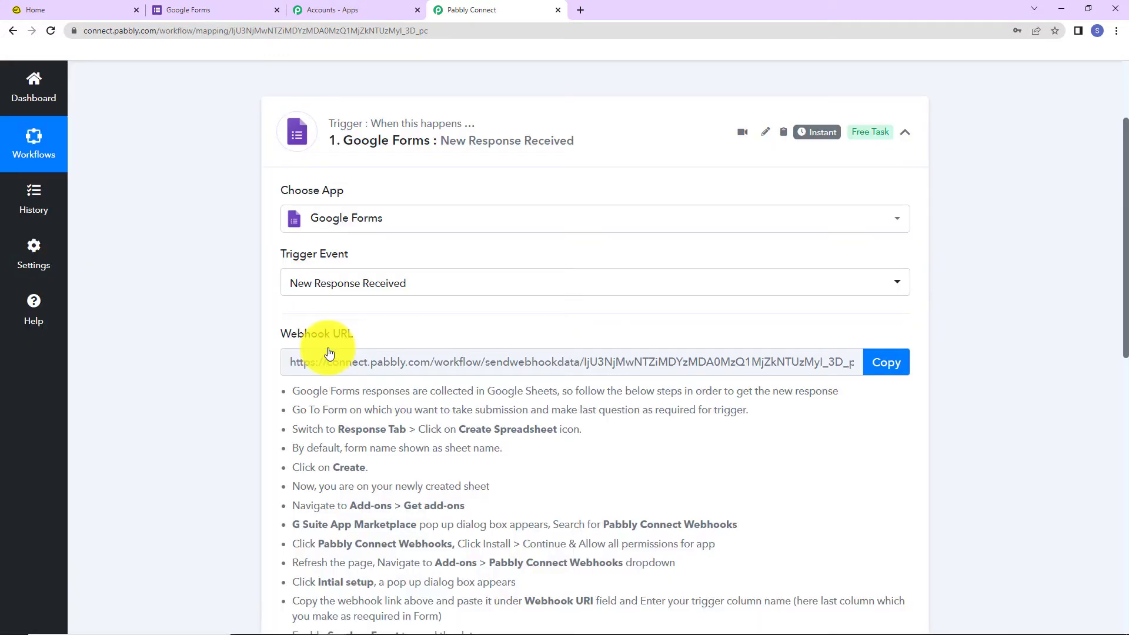
Step: Copy the webhook URL of the Google Forms trigger
scroll(431, 320, down, 2)
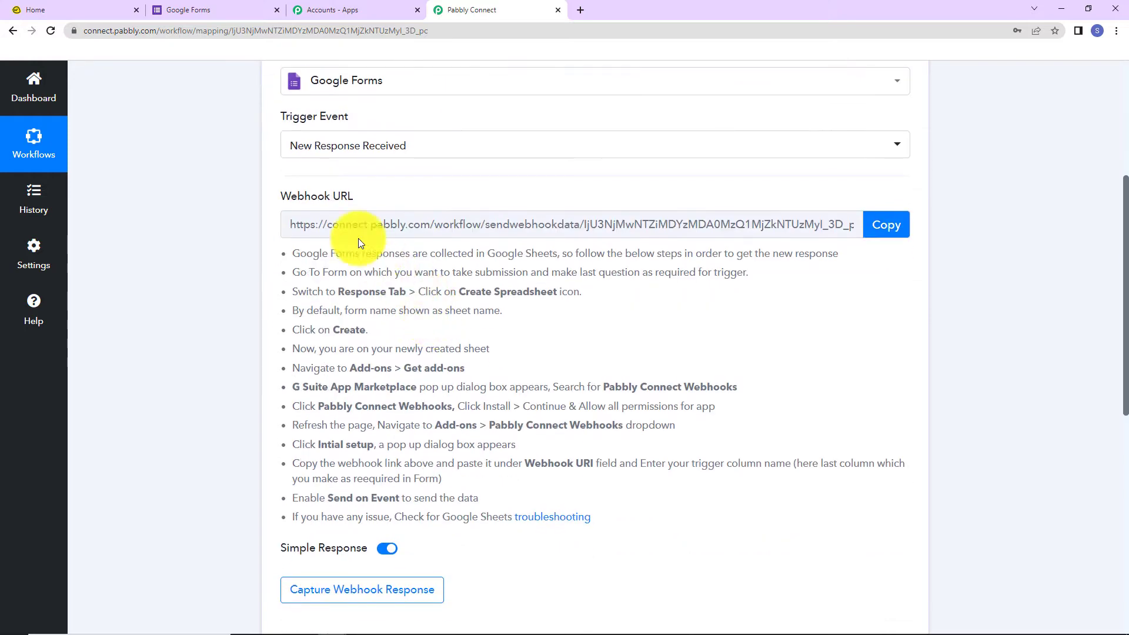
mouse_move(337, 197)
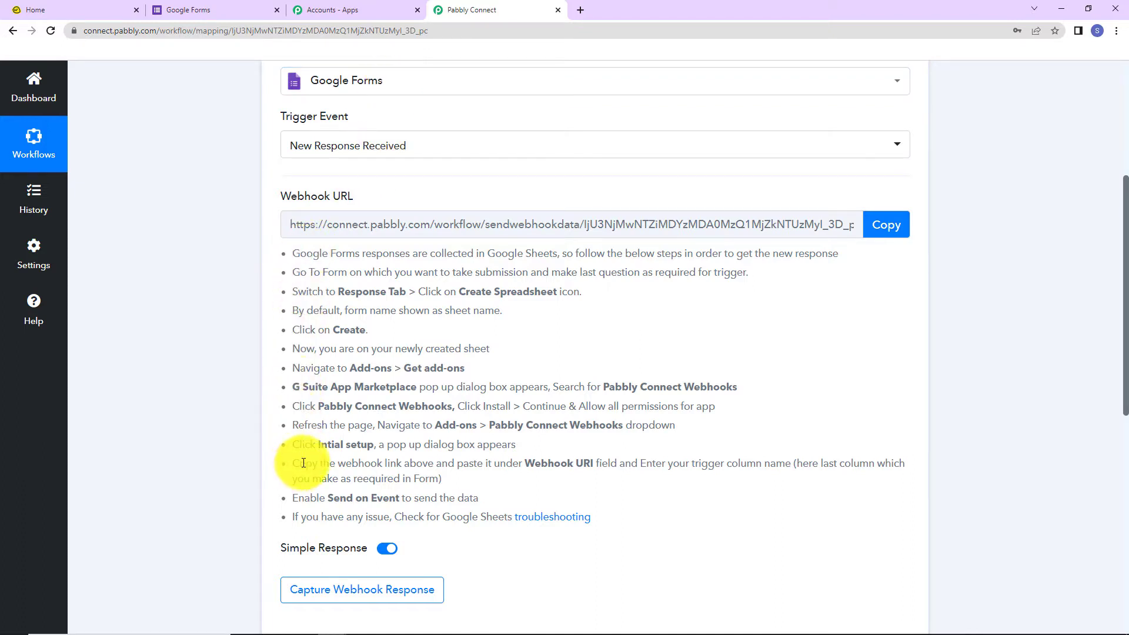
click(889, 227)
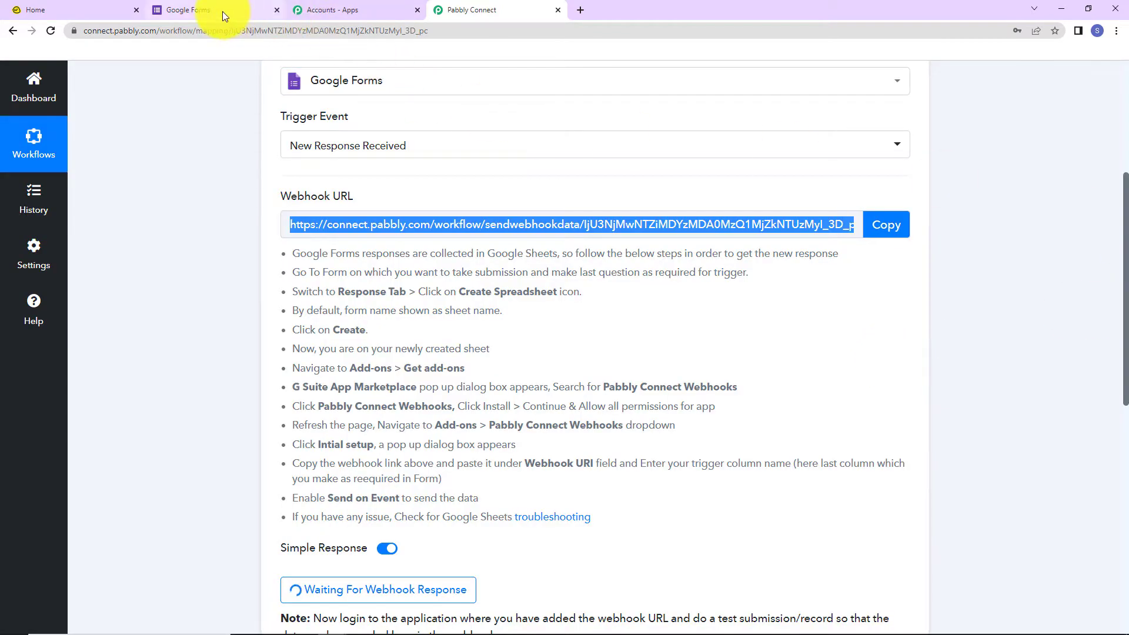
Step: Switch to Google Forms, open the New Task form and make its Due Date question required
click(222, 12)
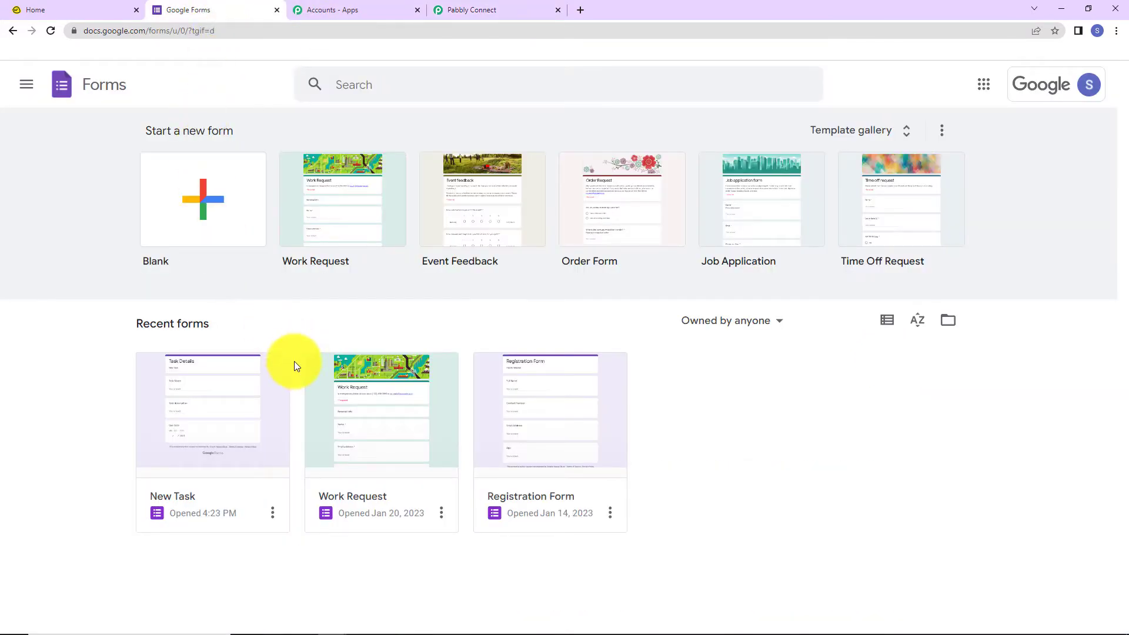
click(272, 398)
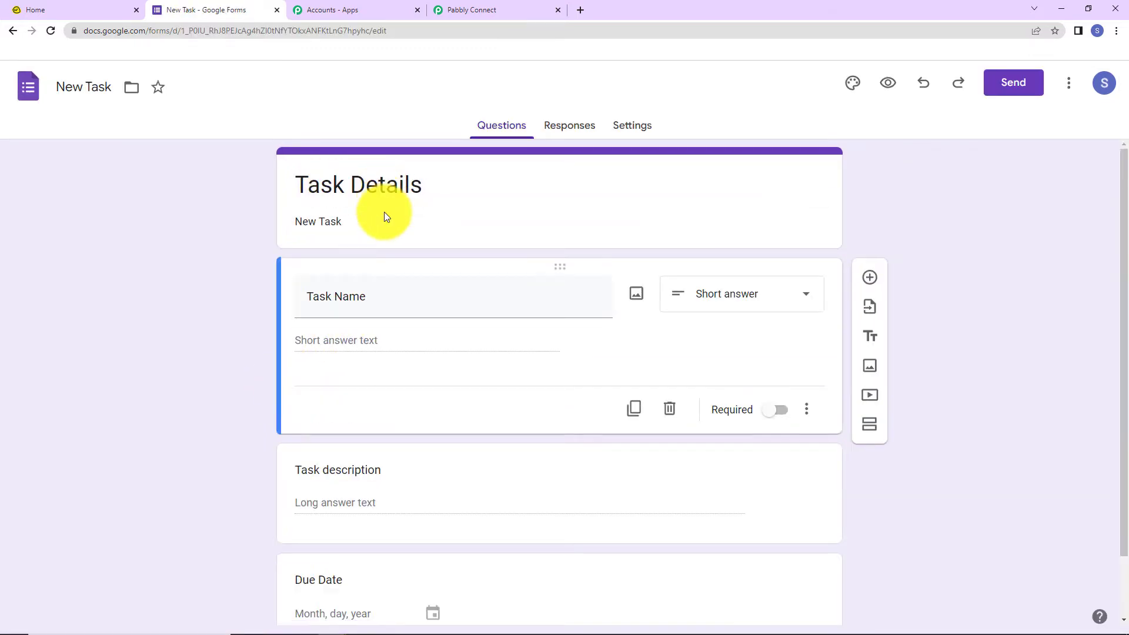
scroll(383, 212, down, 2)
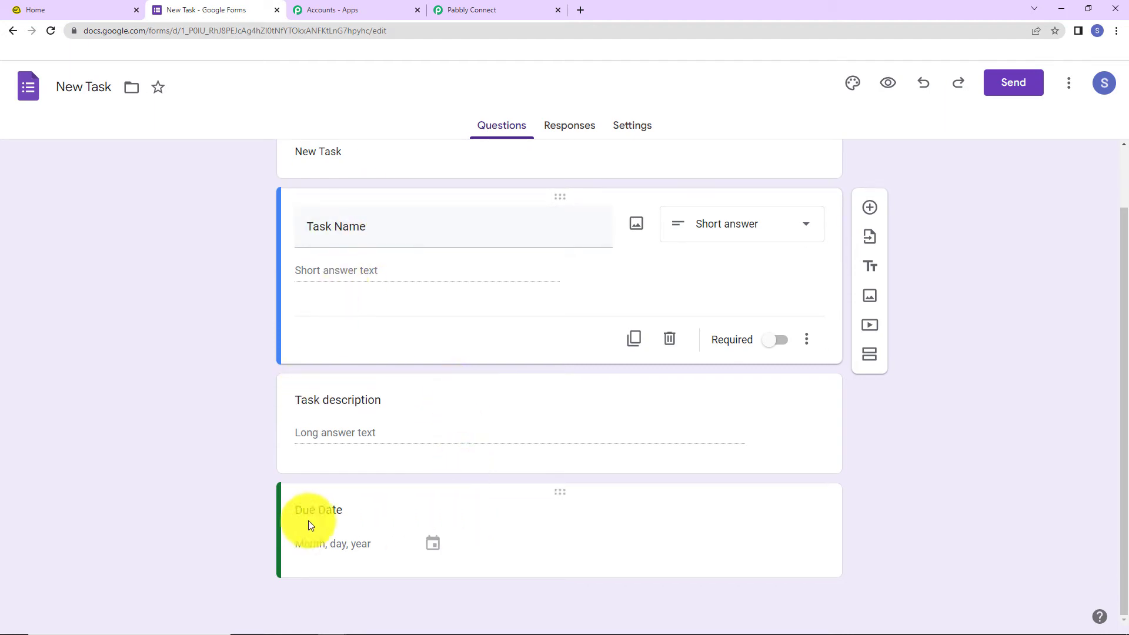
click(681, 517)
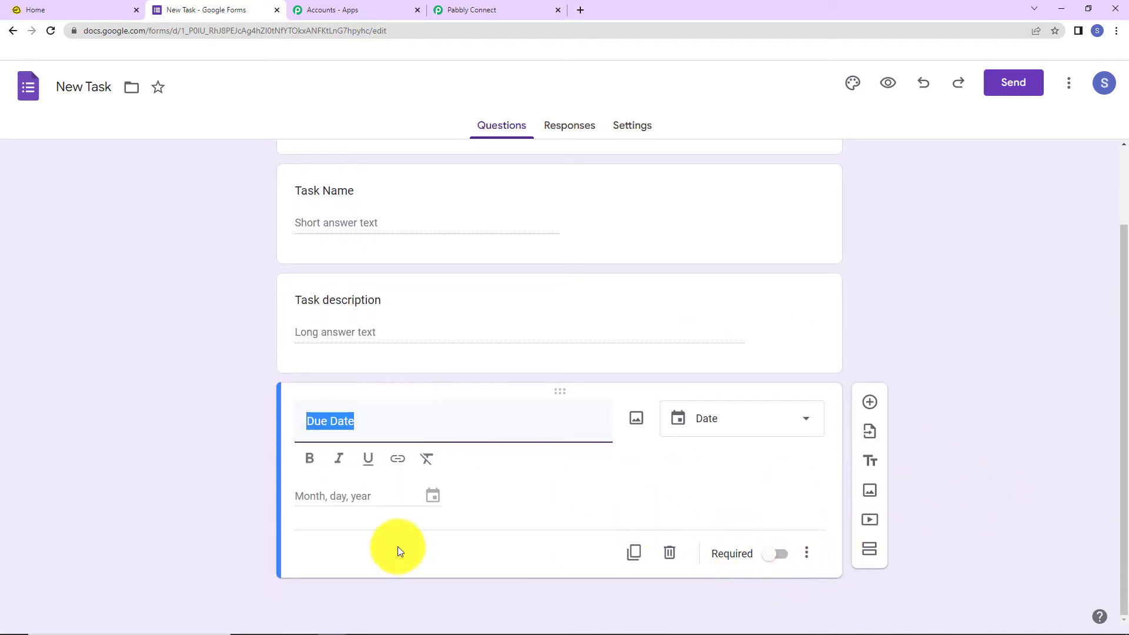
click(759, 560)
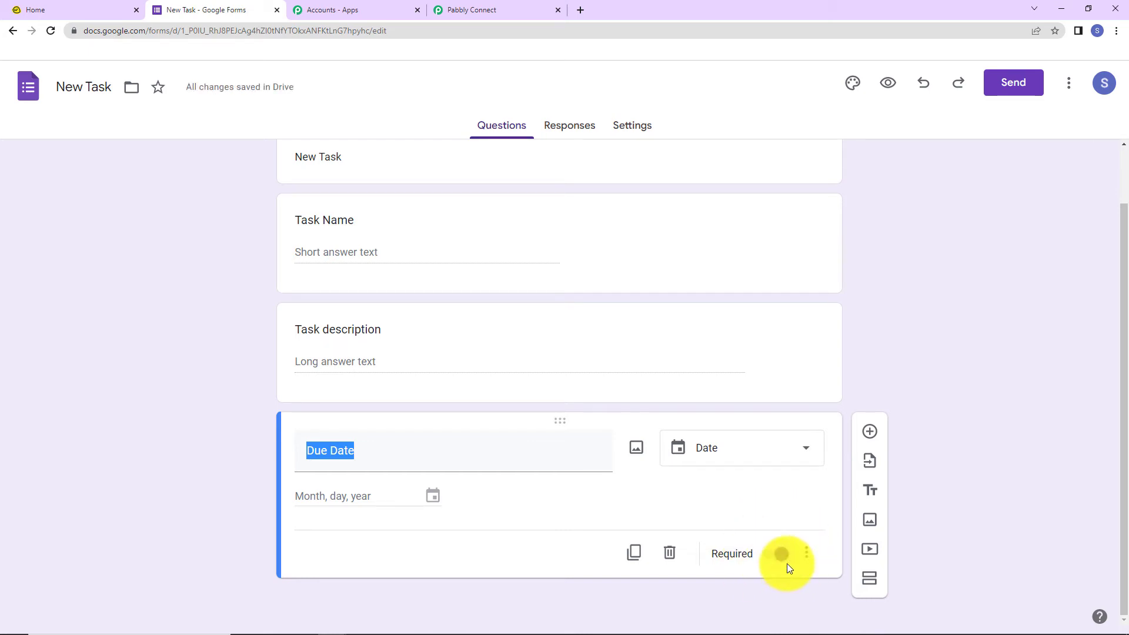
click(785, 559)
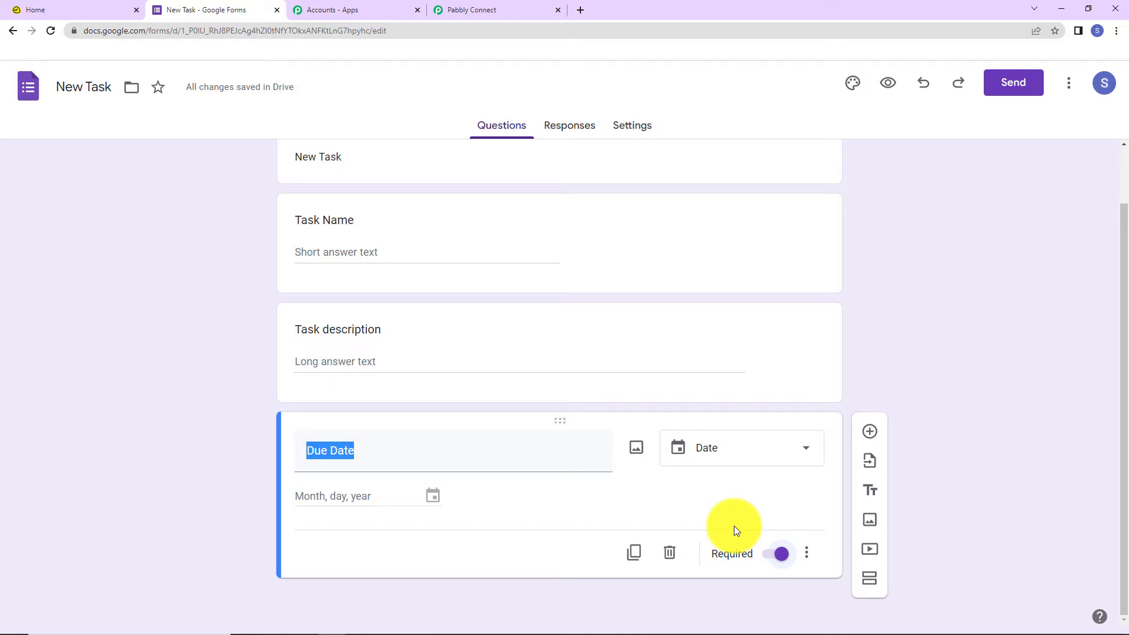
Step: Set the form's response destination to a new spreadsheet named "New Task (Responses)"
click(568, 129)
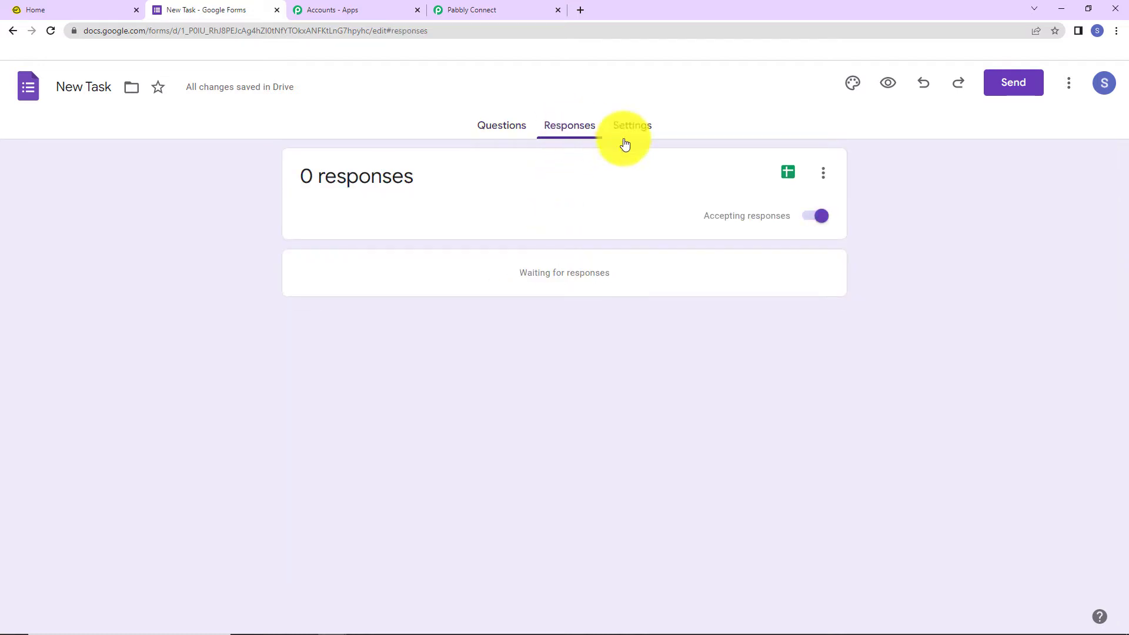
click(824, 176)
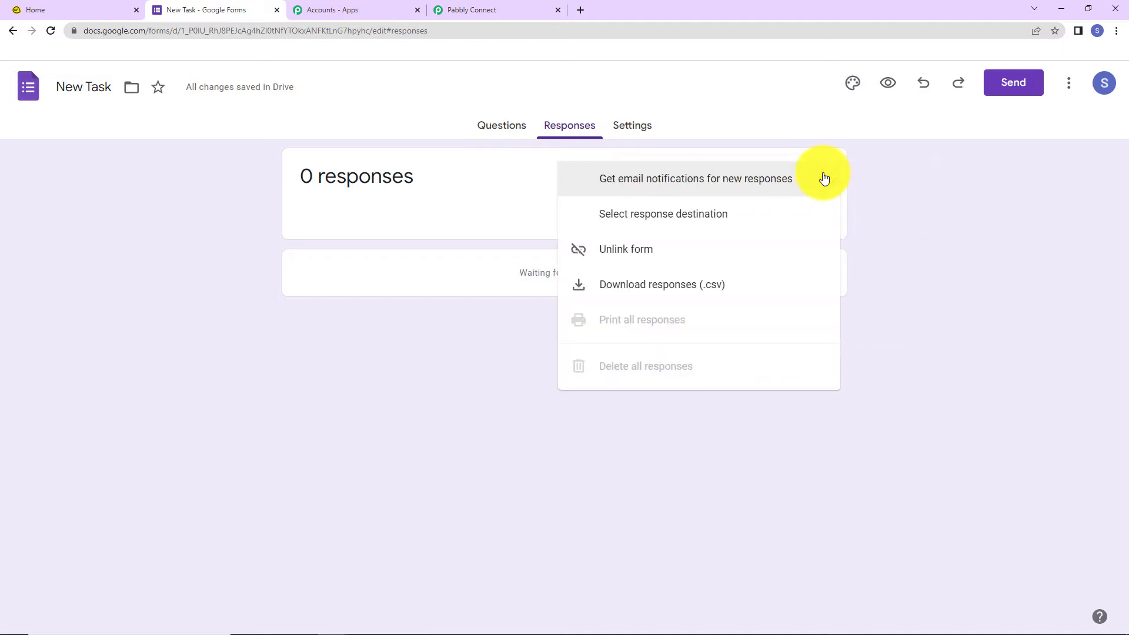
click(616, 222)
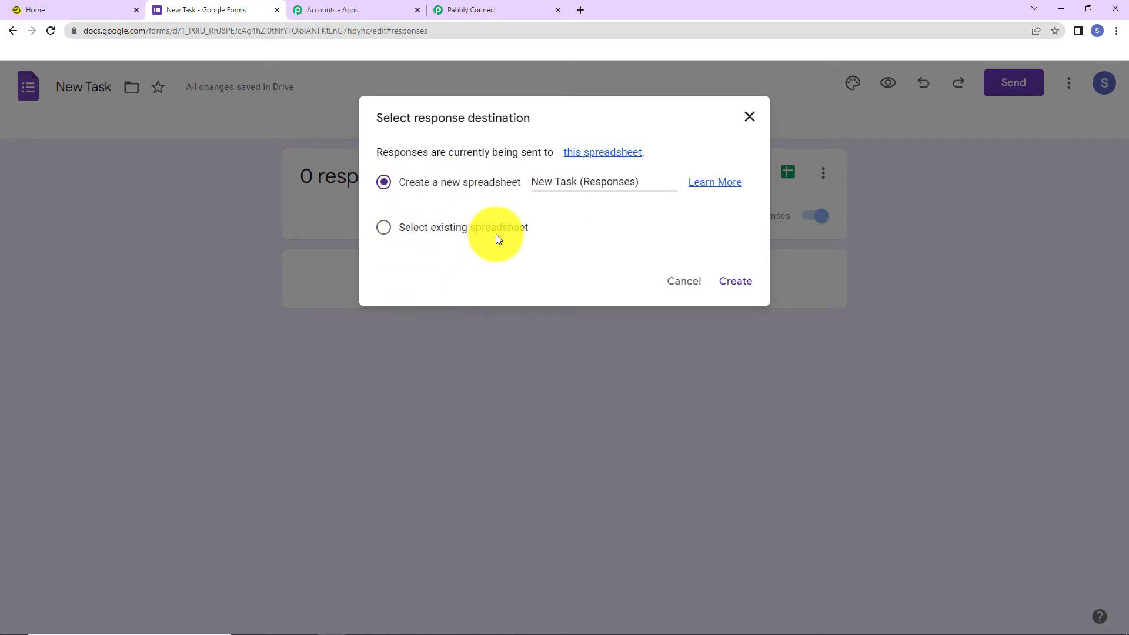
click(746, 283)
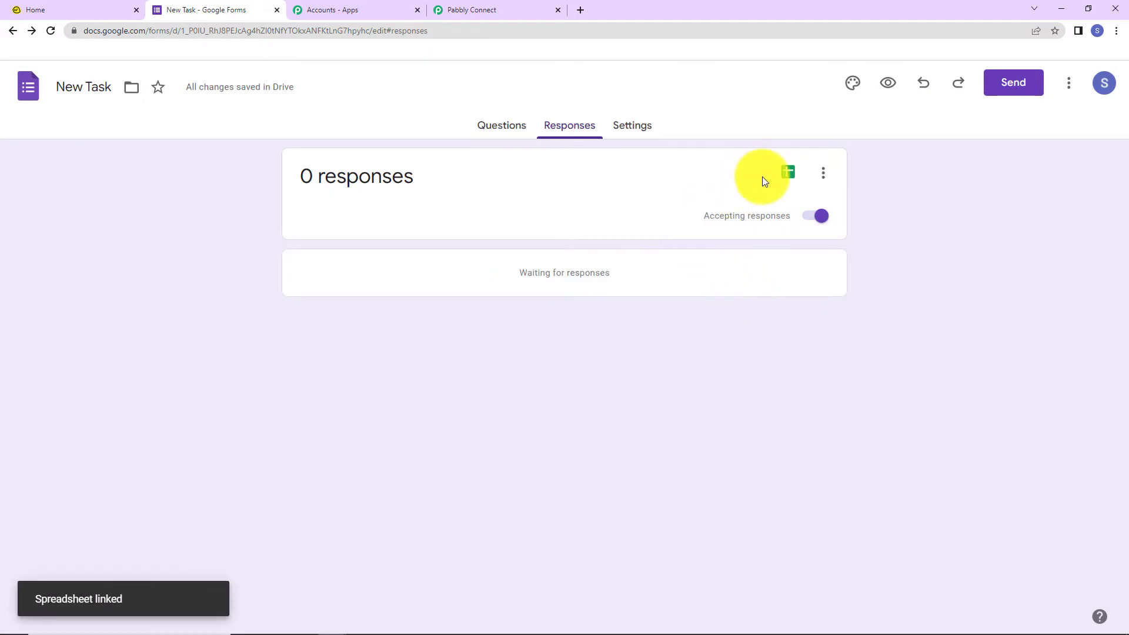
Step: Open the linked response spreadsheet and format header cells A1:D1 as bold, size 12, with a light blue fill
click(788, 173)
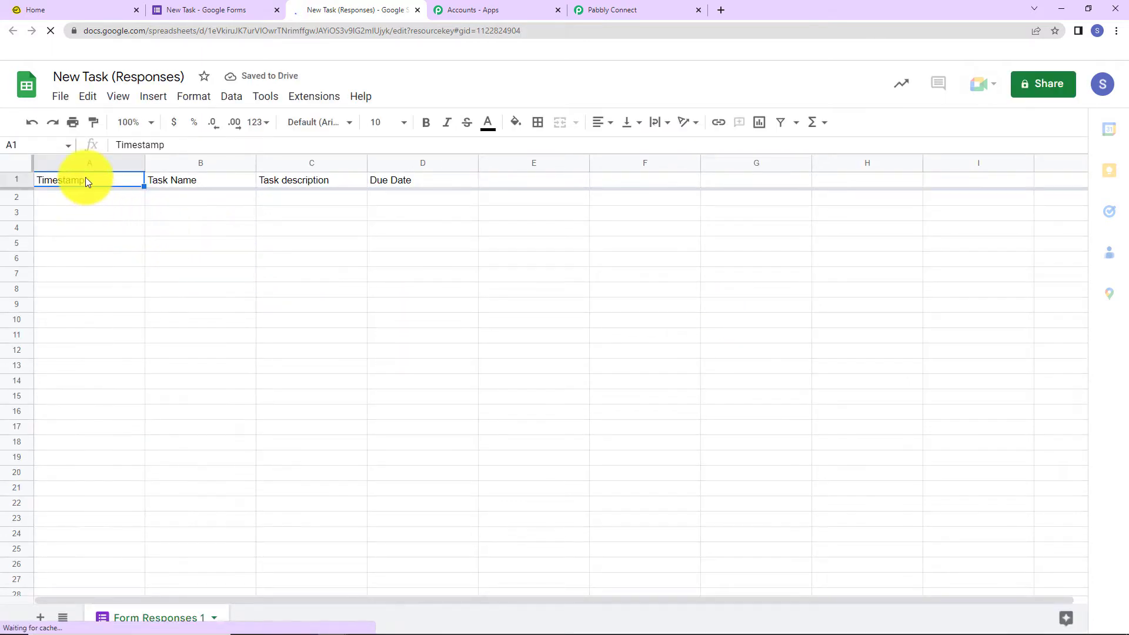
drag(86, 177, 427, 185)
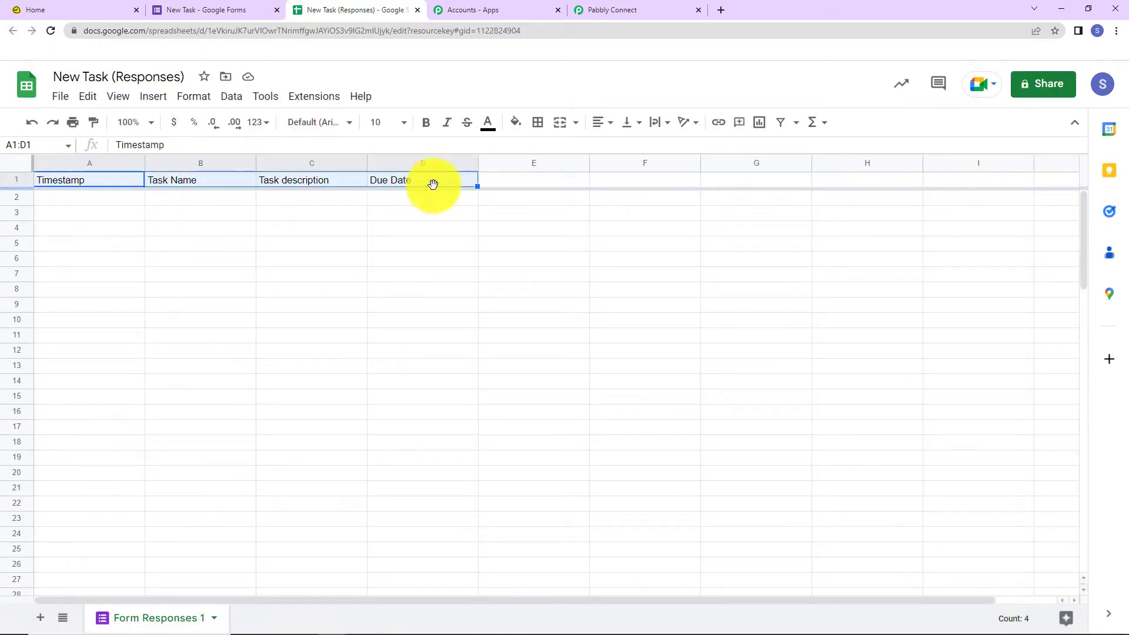
click(404, 124)
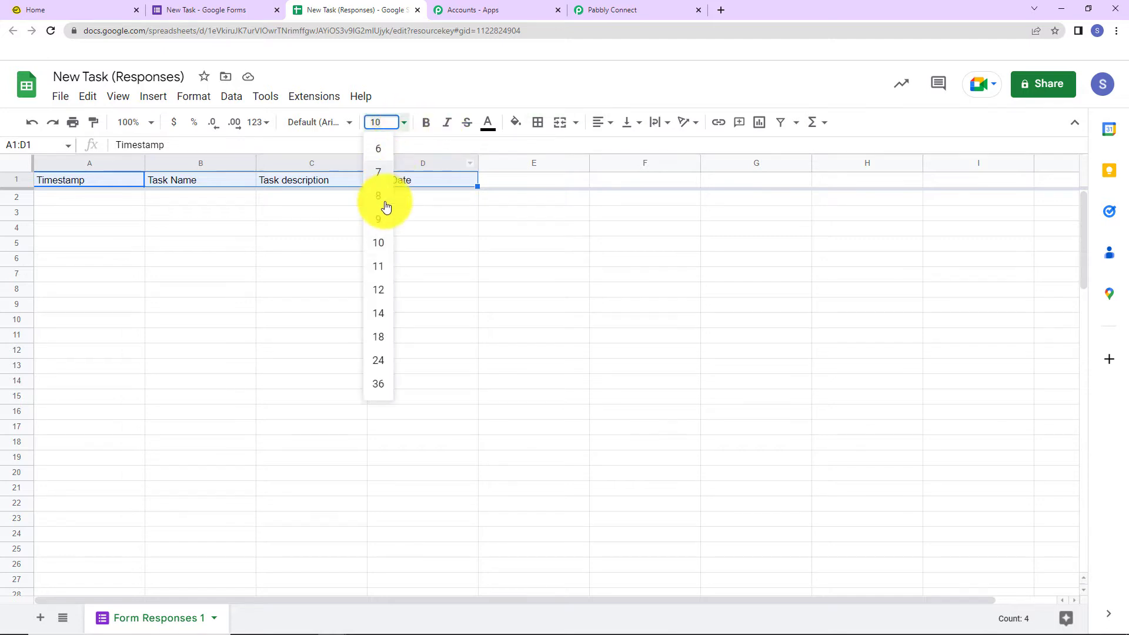
click(379, 295)
click(428, 122)
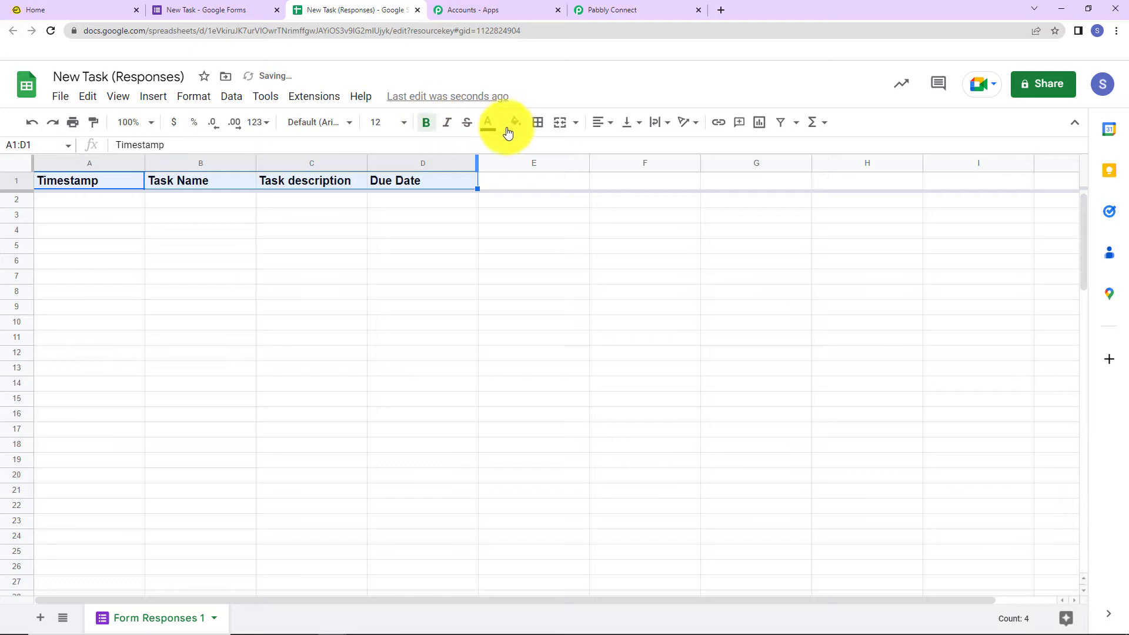
click(516, 123)
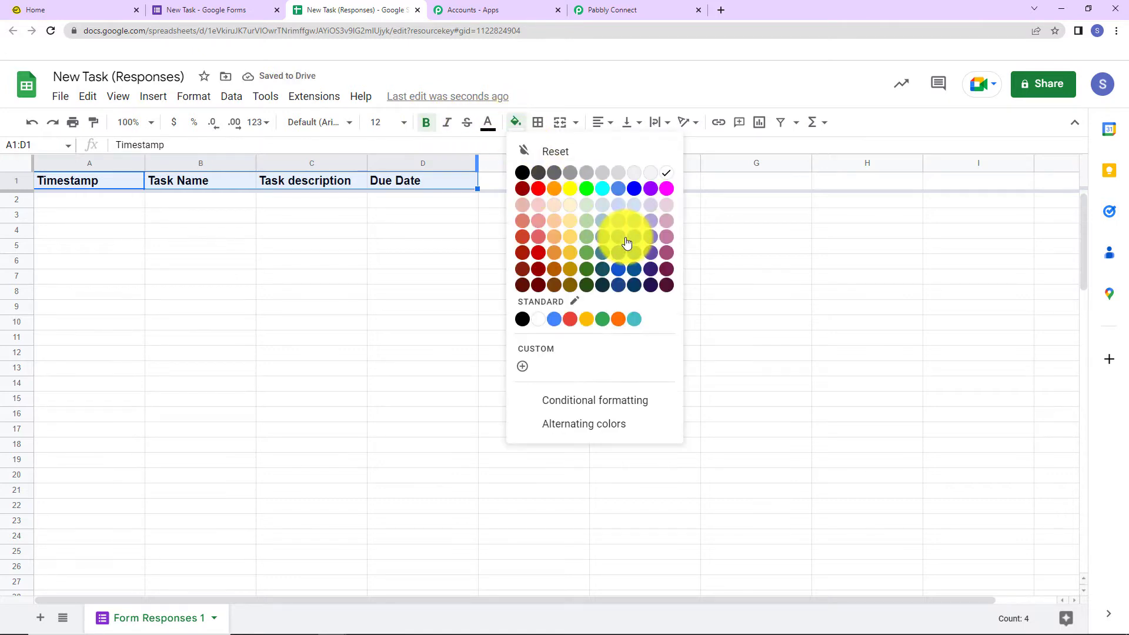
click(627, 223)
click(524, 294)
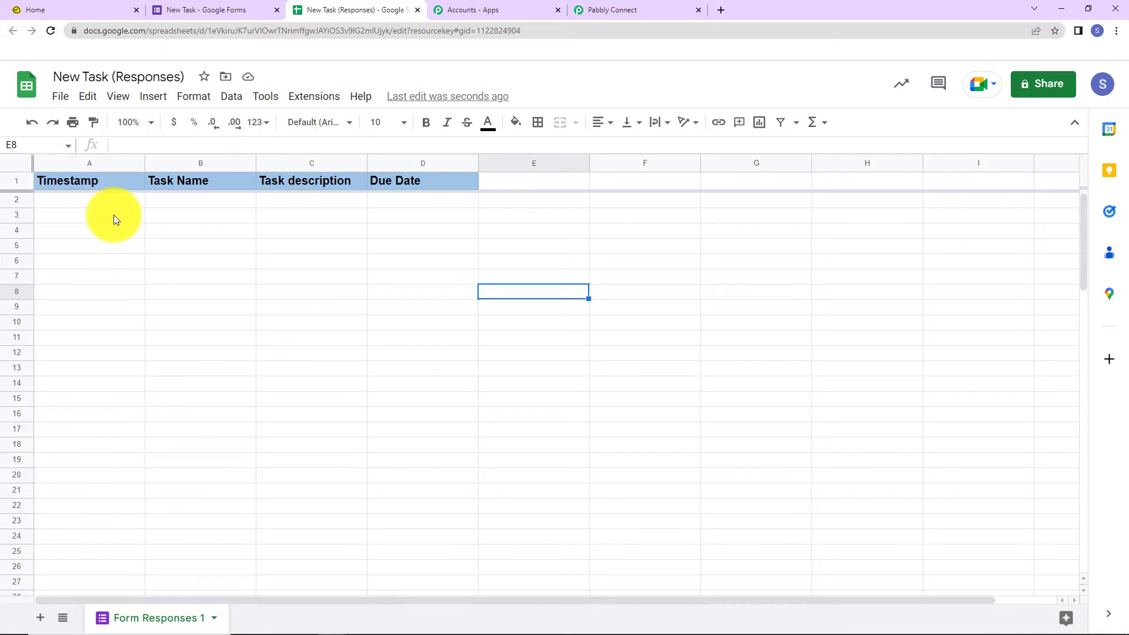
Step: Preview the New Task form and submit a response with task name "Seminar discussion", description "Discussion on venue and management" and due date 01/30/2023
click(232, 12)
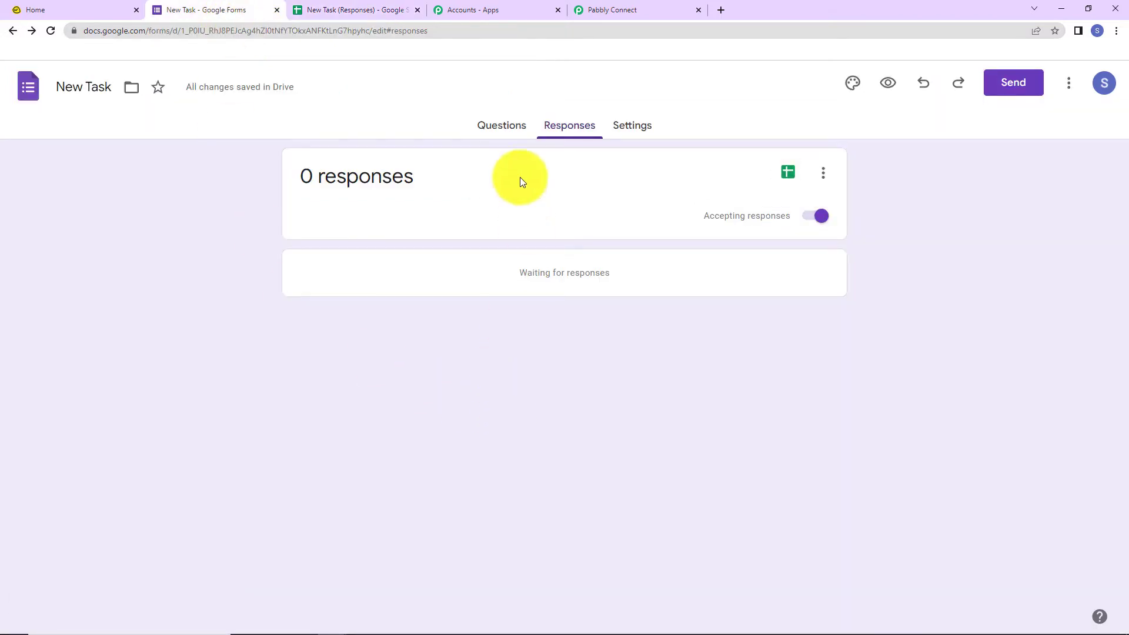
click(889, 82)
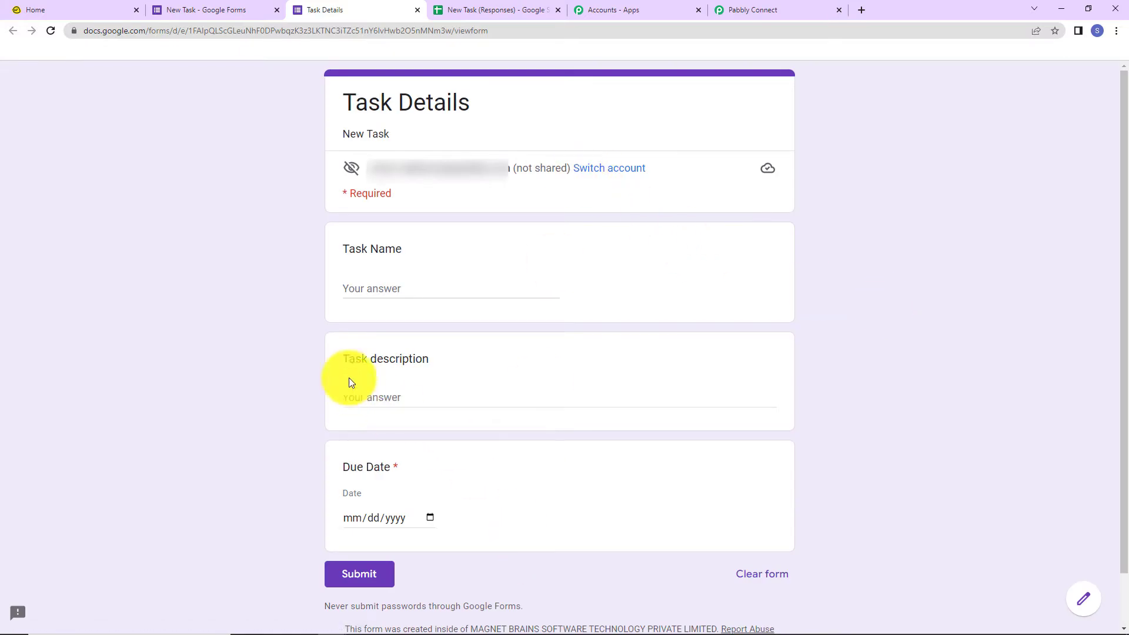
click(424, 293)
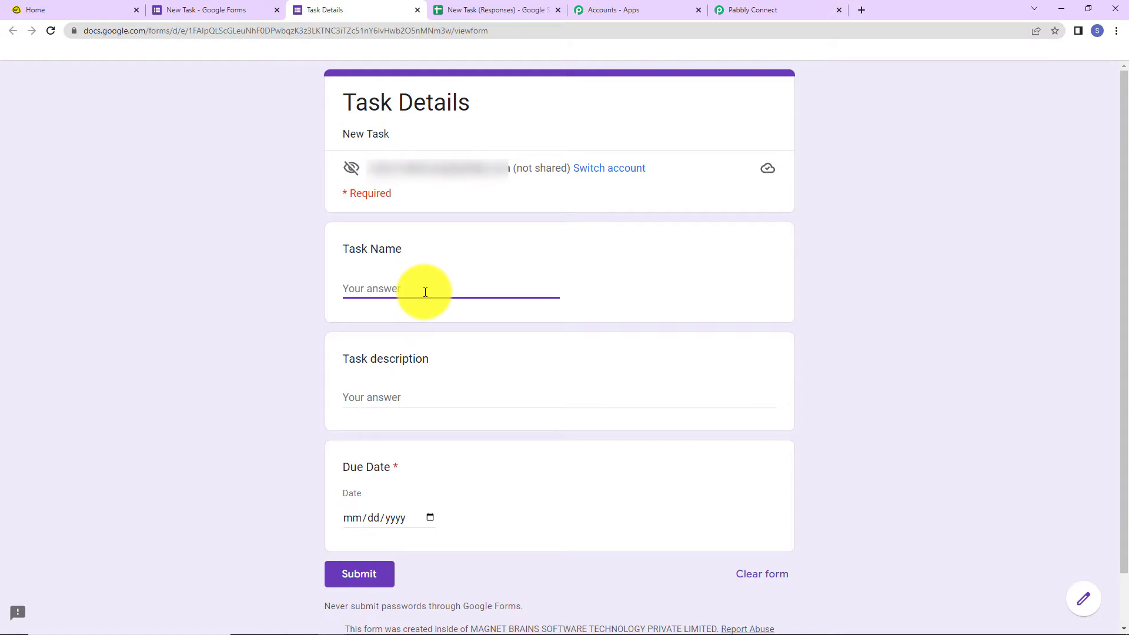
text(Seminar discus)
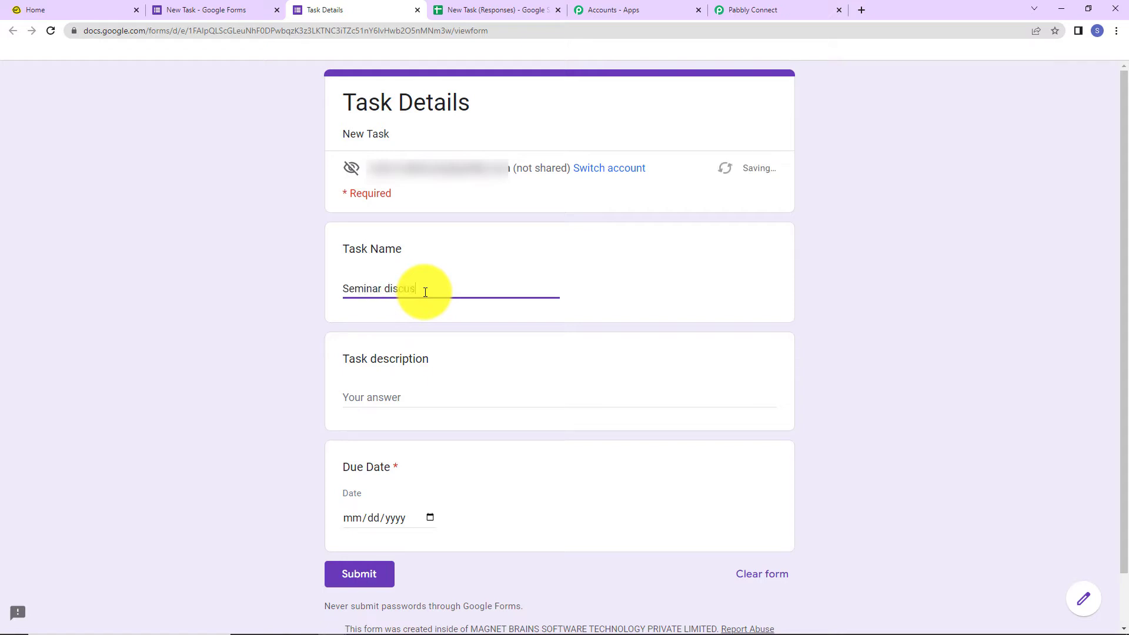
text(sion)
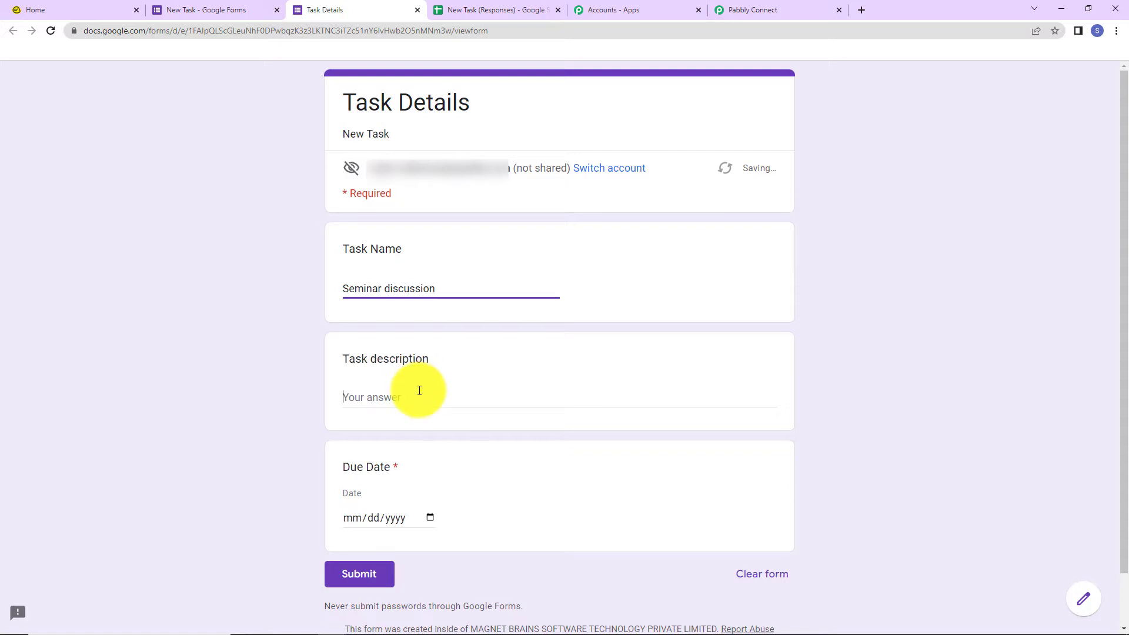
click(419, 390)
text(Discussion on)
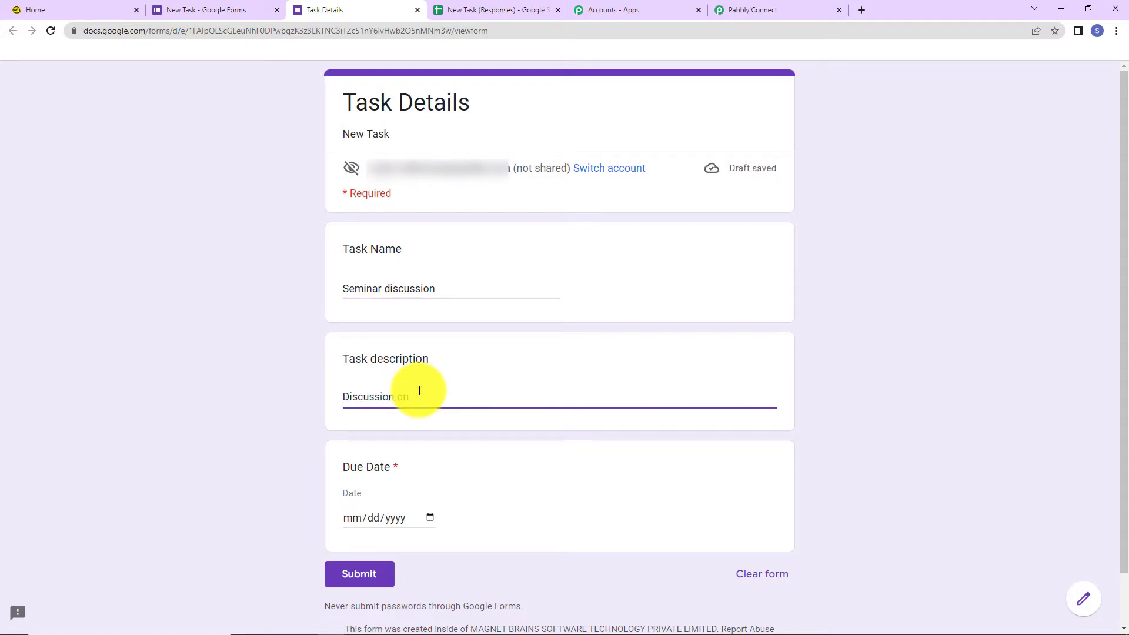
text( venue and management)
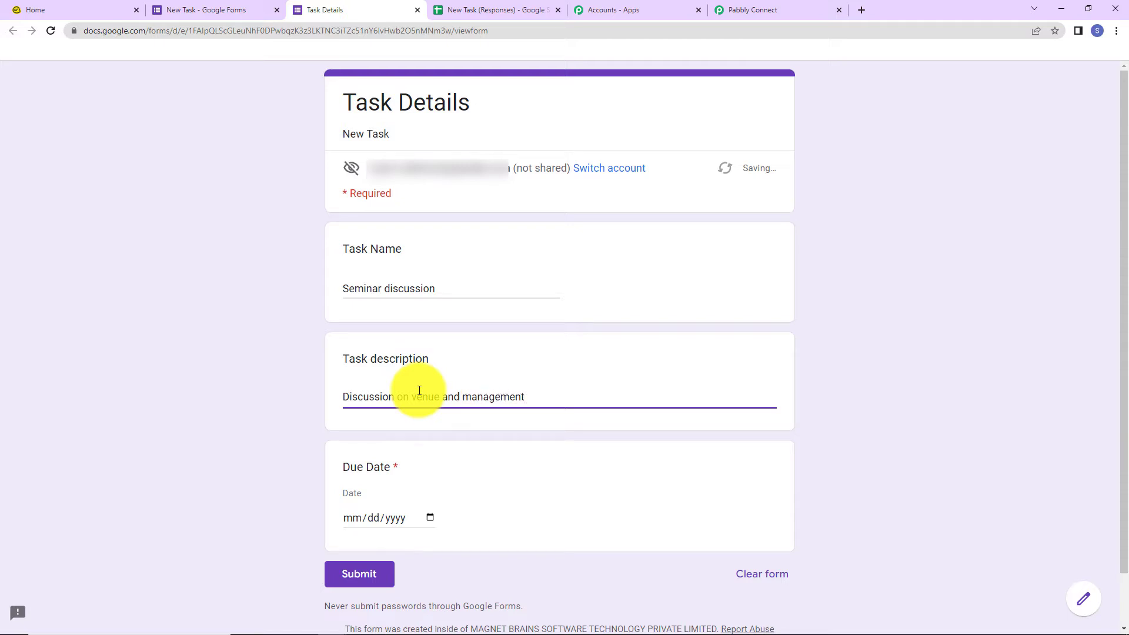
click(430, 518)
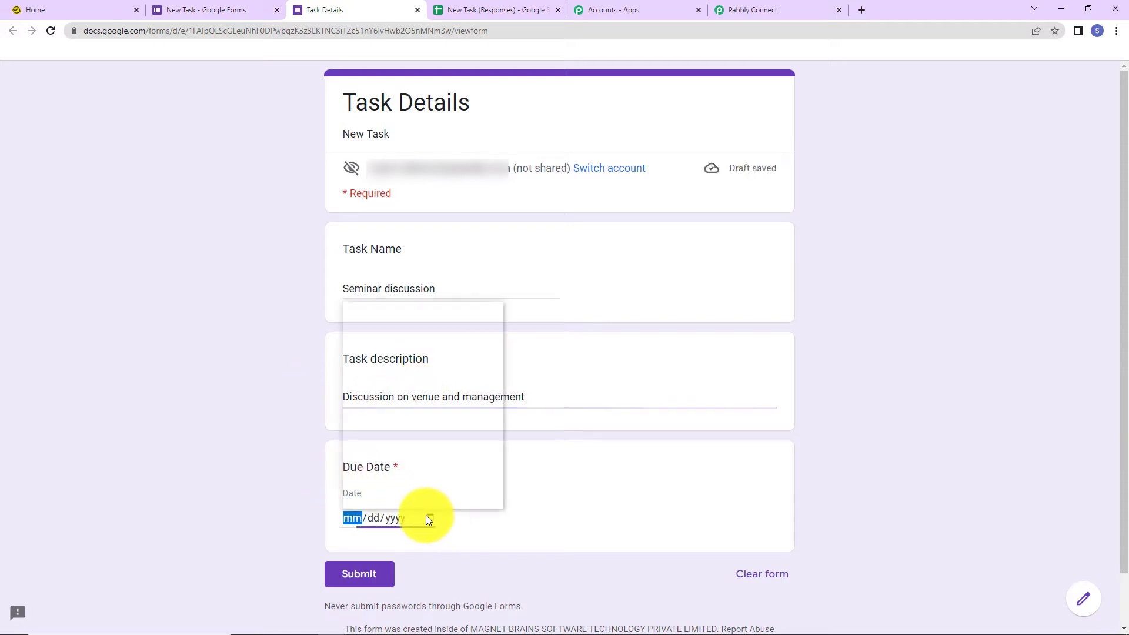
click(380, 454)
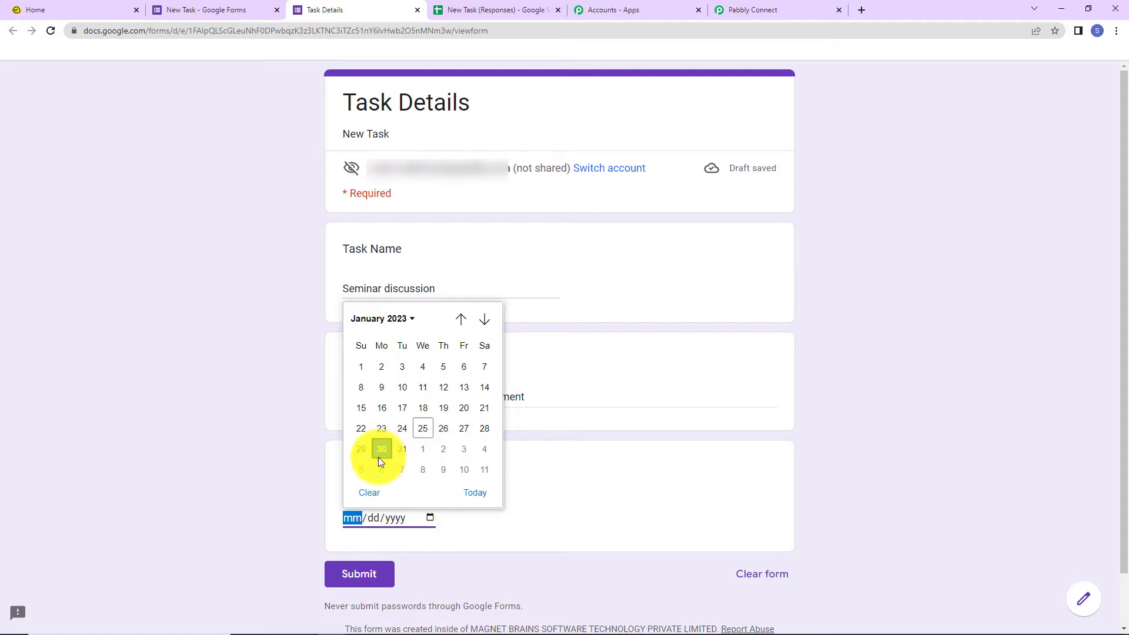
click(363, 579)
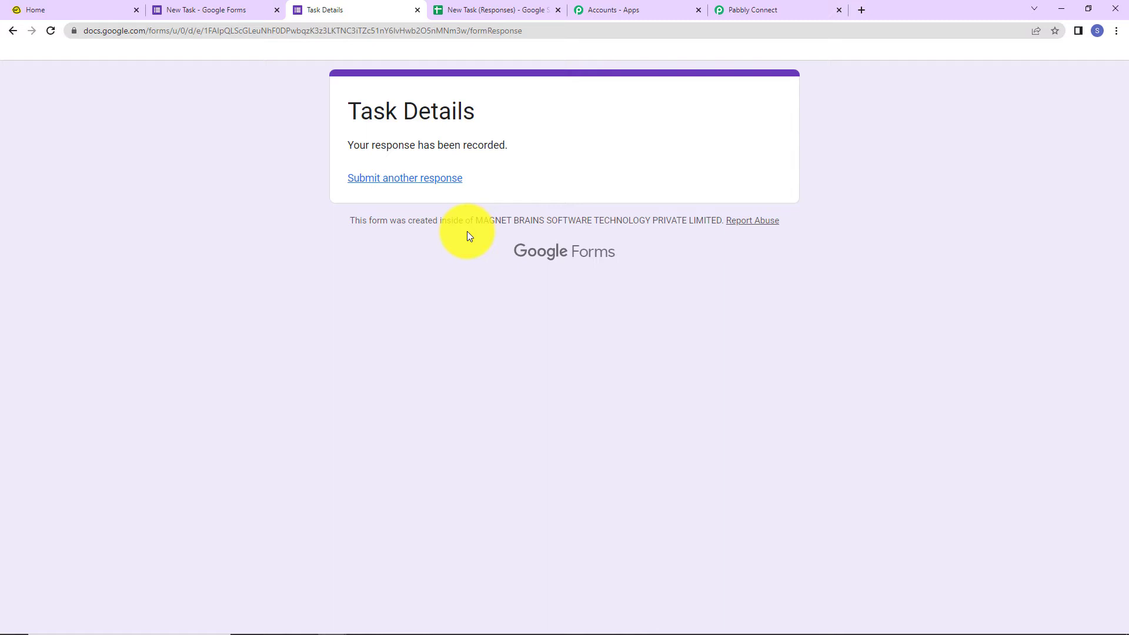
Step: Return to the New Task (Responses) spreadsheet and widen the Task description column to fit its full text
click(513, 21)
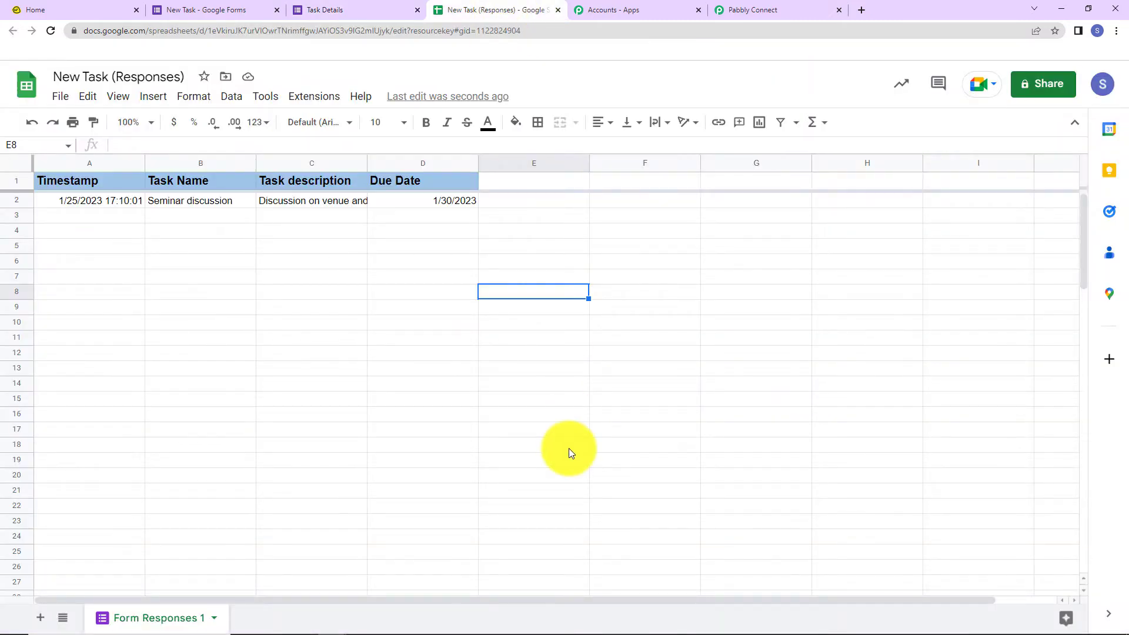
drag(367, 157, 460, 189)
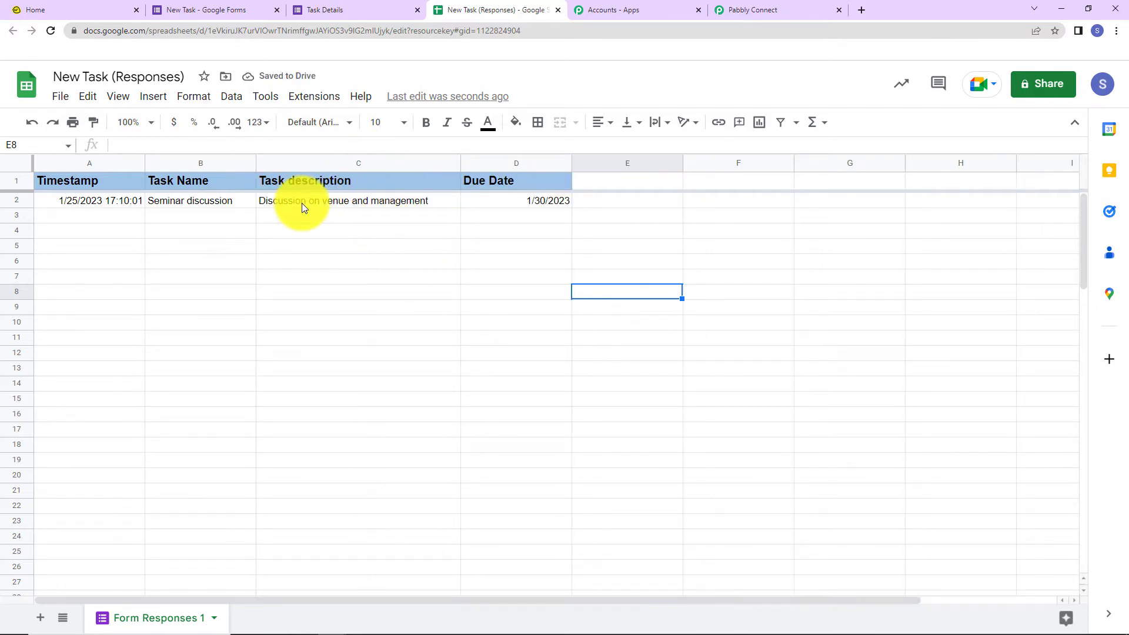
Step: Look up the Pabbly Connect Webhooks add-on in the Google Workspace Marketplace, close the marketplace and reload the spreadsheet
click(307, 97)
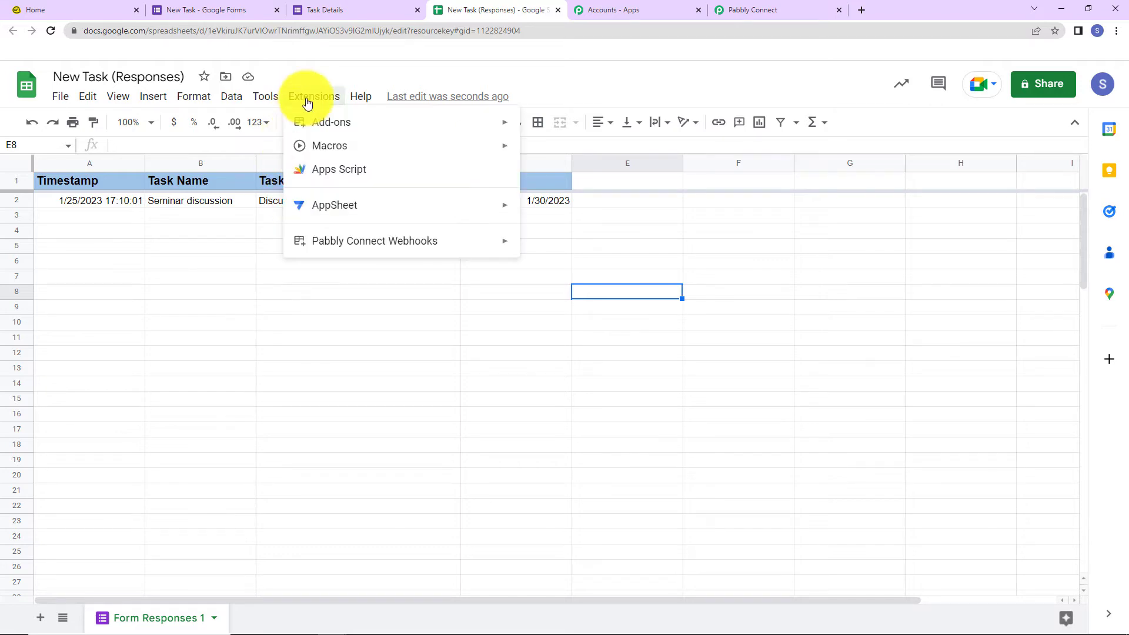
mouse_move(319, 128)
click(562, 133)
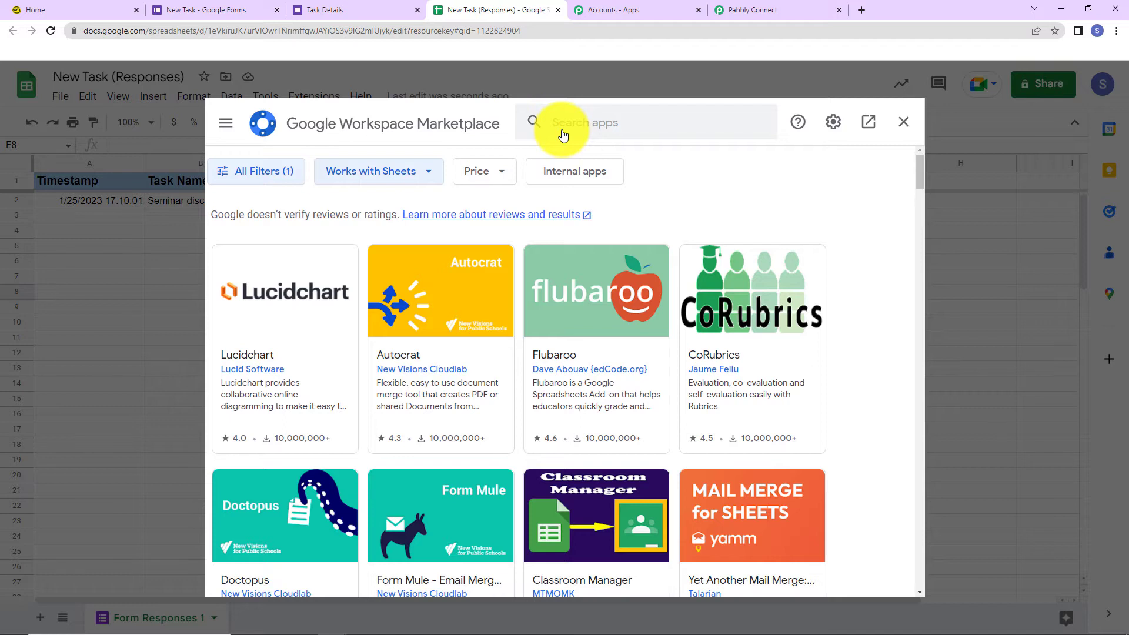
click(665, 129)
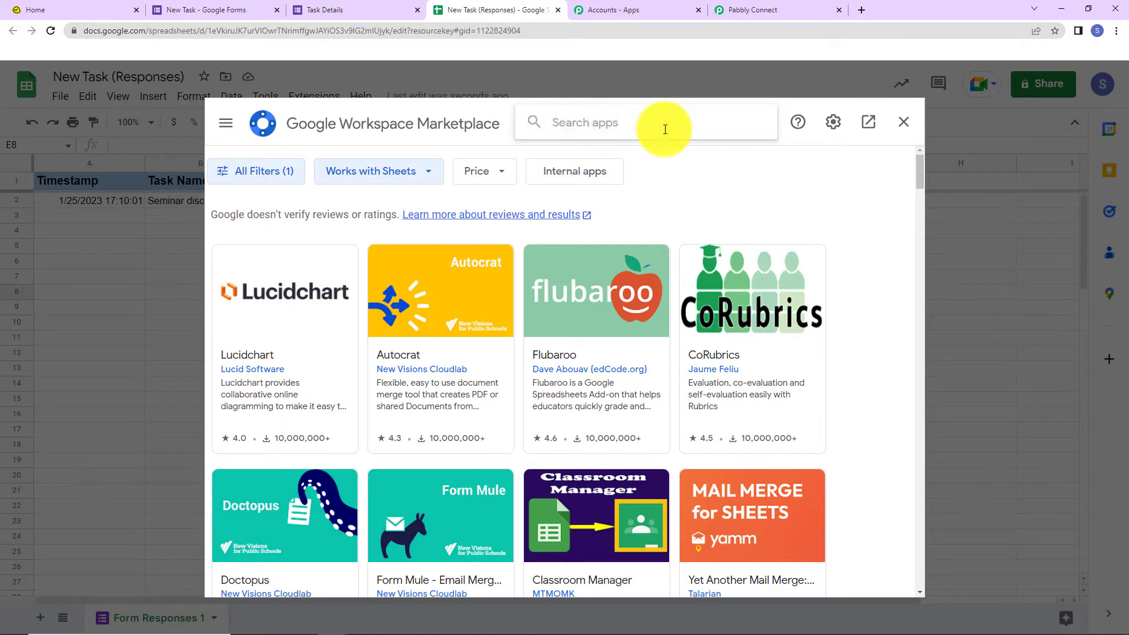
text(Pabb)
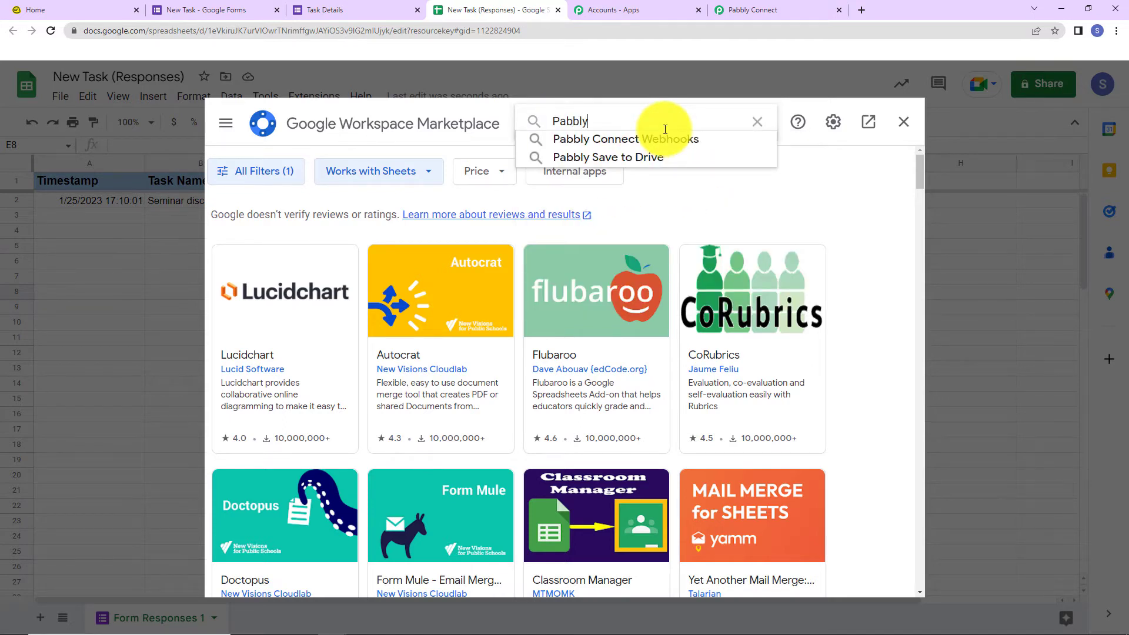
text(ly)
click(668, 139)
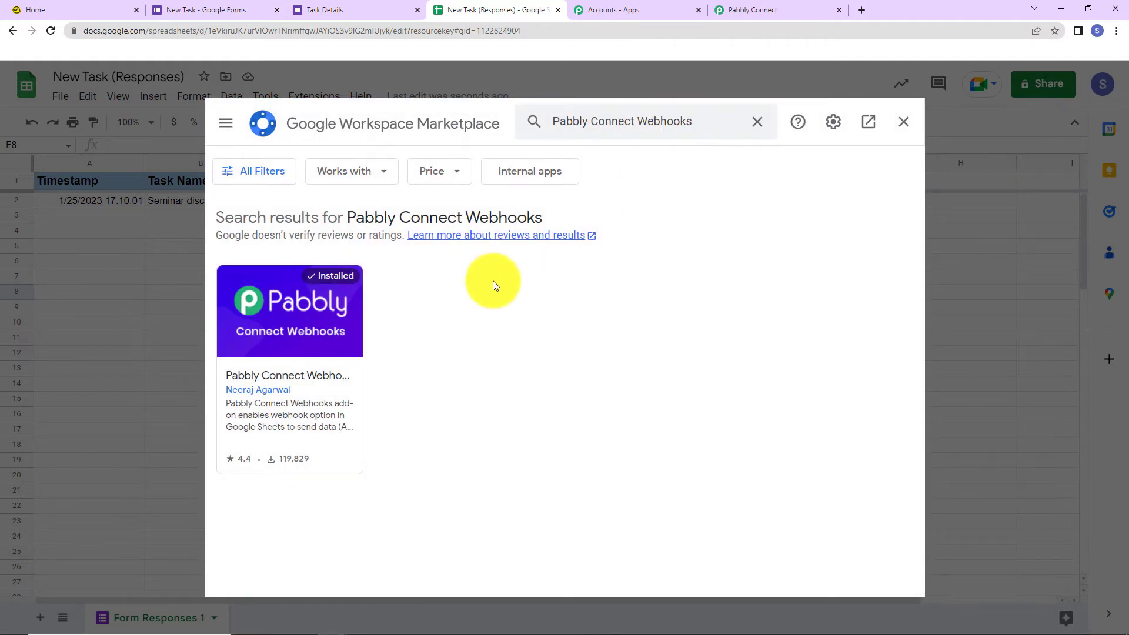
click(904, 124)
click(50, 33)
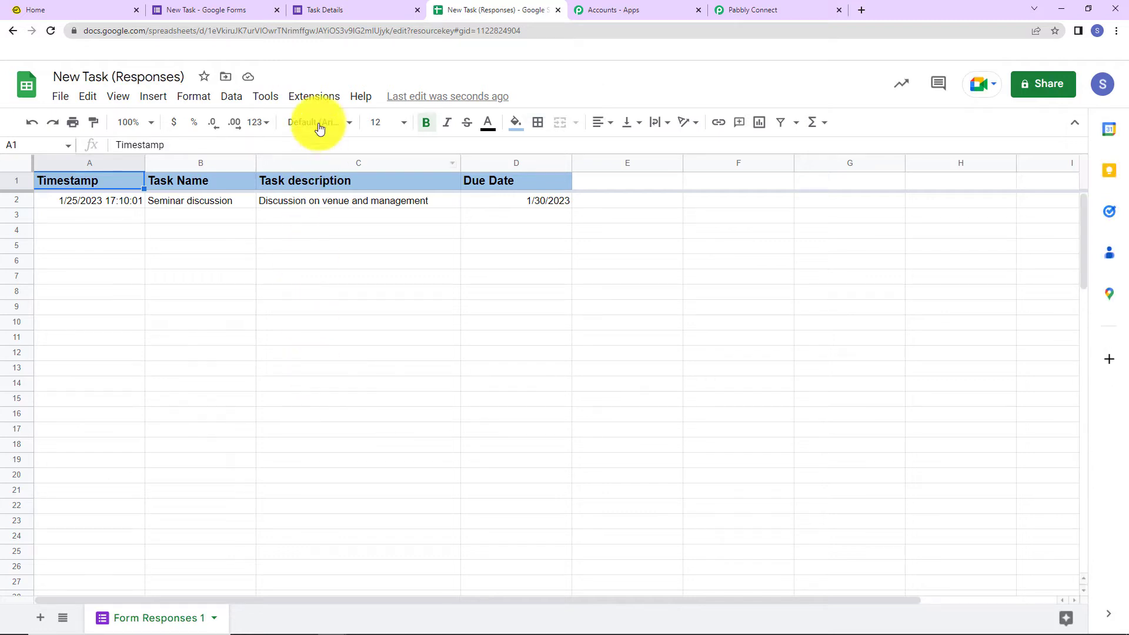
Step: Open the Pabbly Connect Webhooks initial setup and paste in the webhook URL copied from the Pabbly Connect workflow's trigger
click(315, 98)
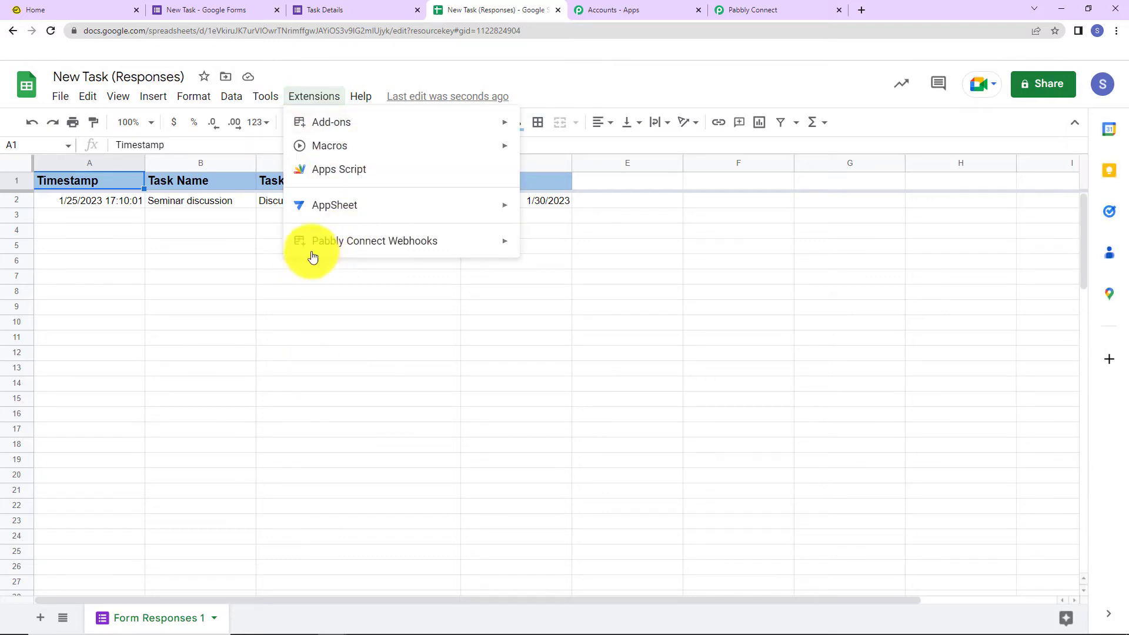
mouse_move(391, 244)
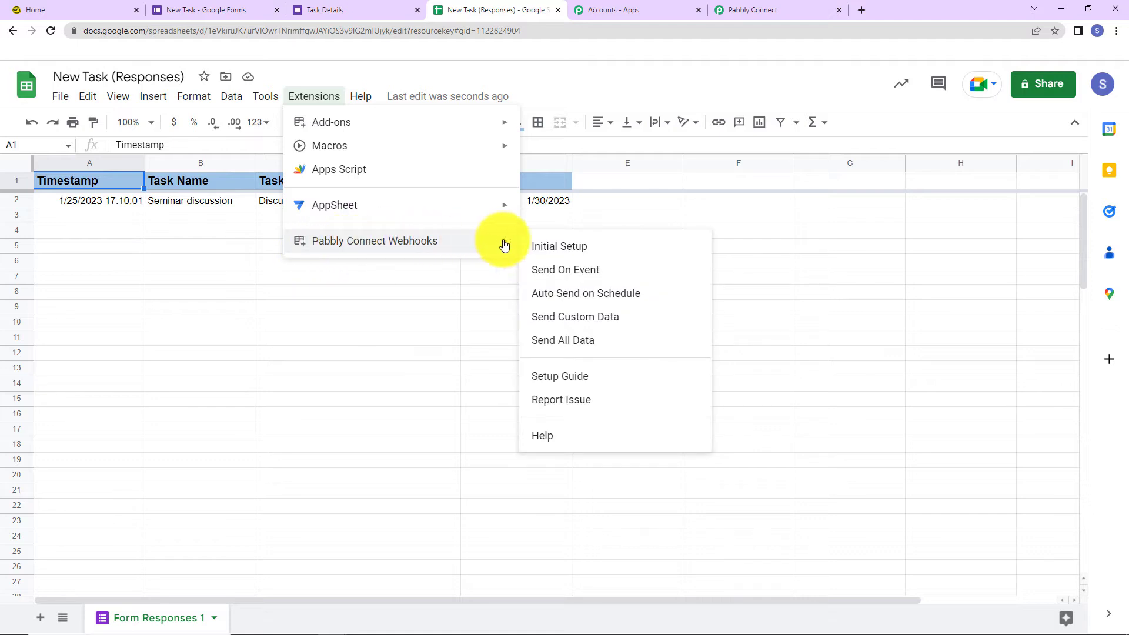
click(600, 250)
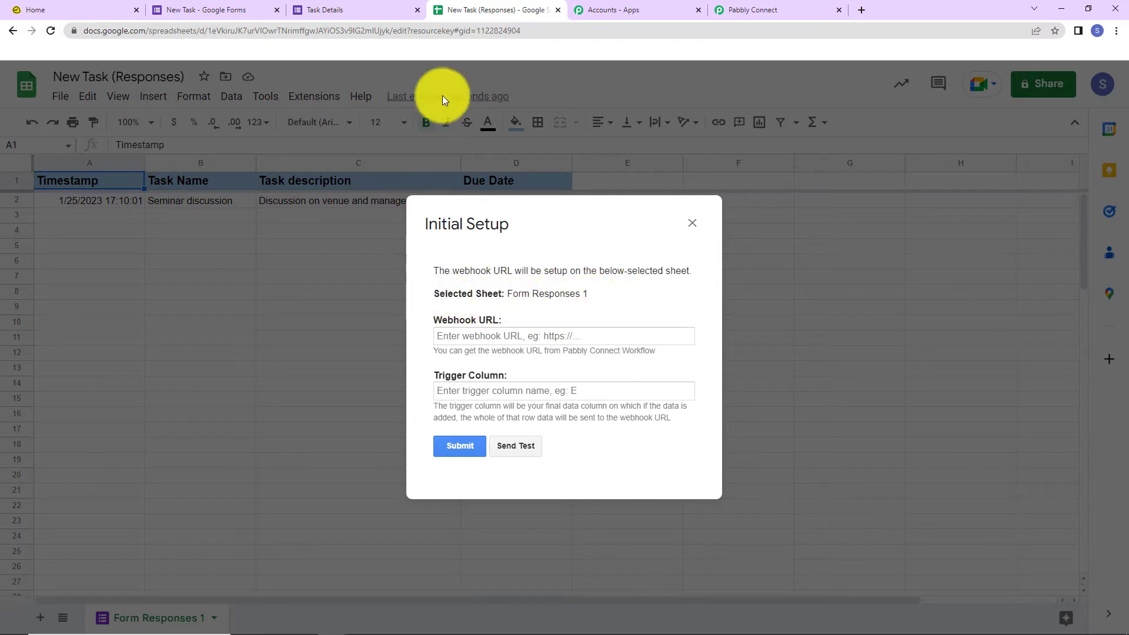
click(735, 11)
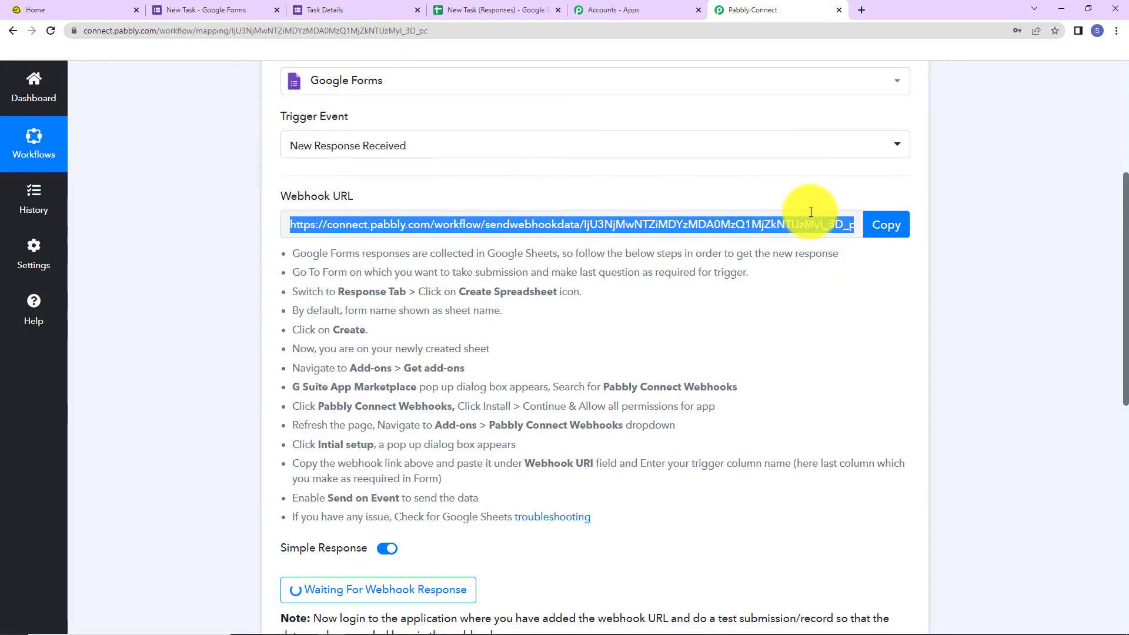
click(886, 225)
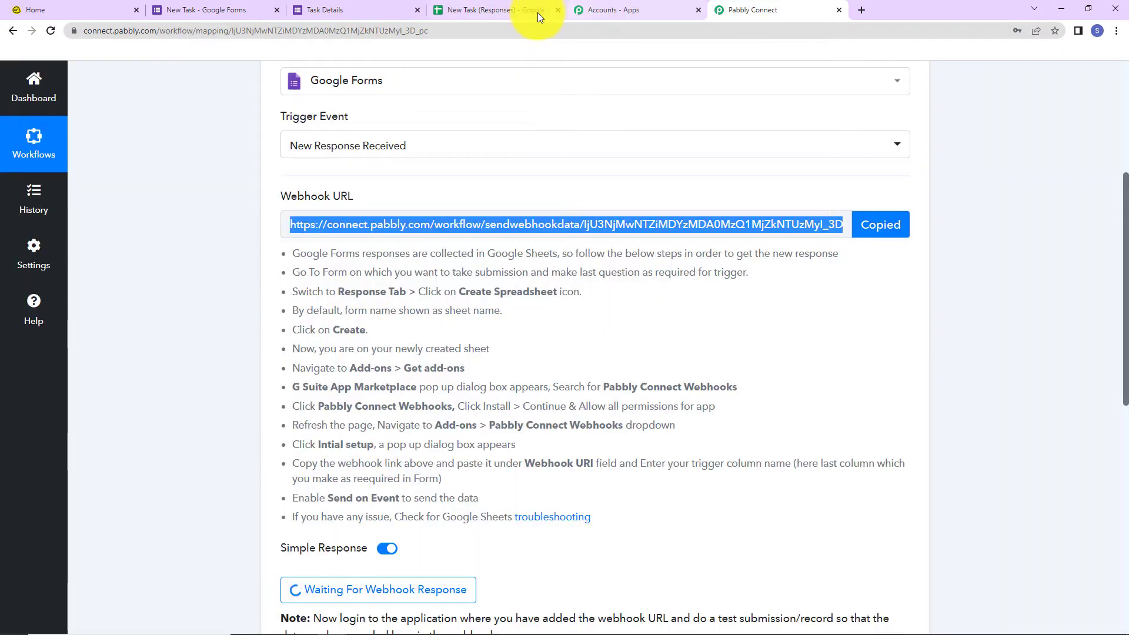
click(537, 13)
click(554, 336)
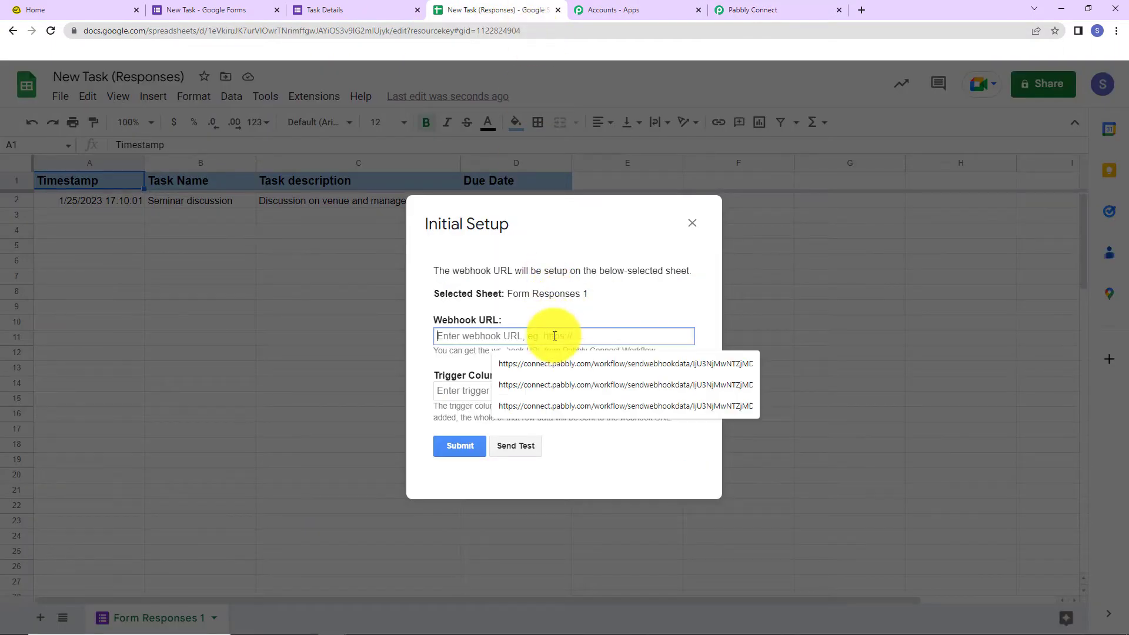
key(ctrl+v)
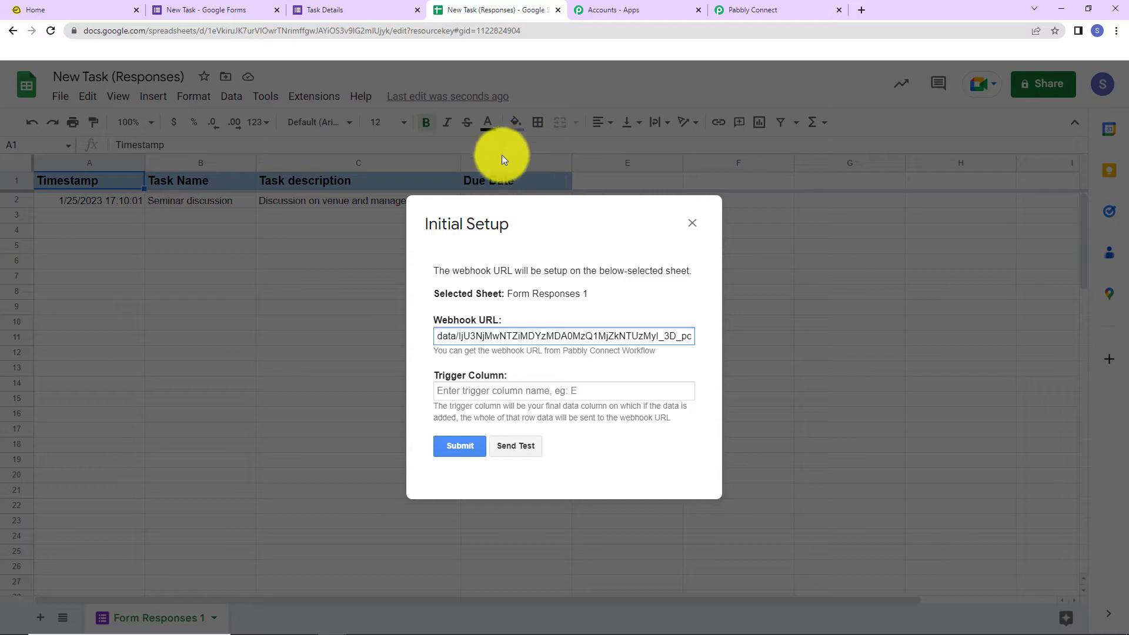
Step: Set the trigger column to D, send test data, submit the initial setup and close it
click(475, 389)
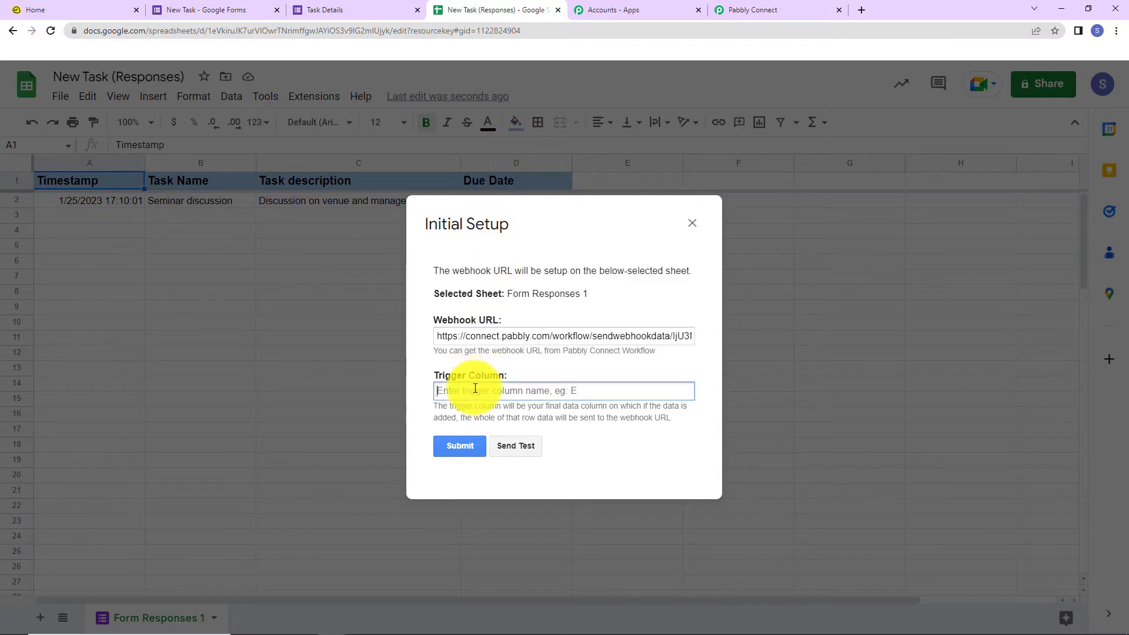
text(D)
click(505, 448)
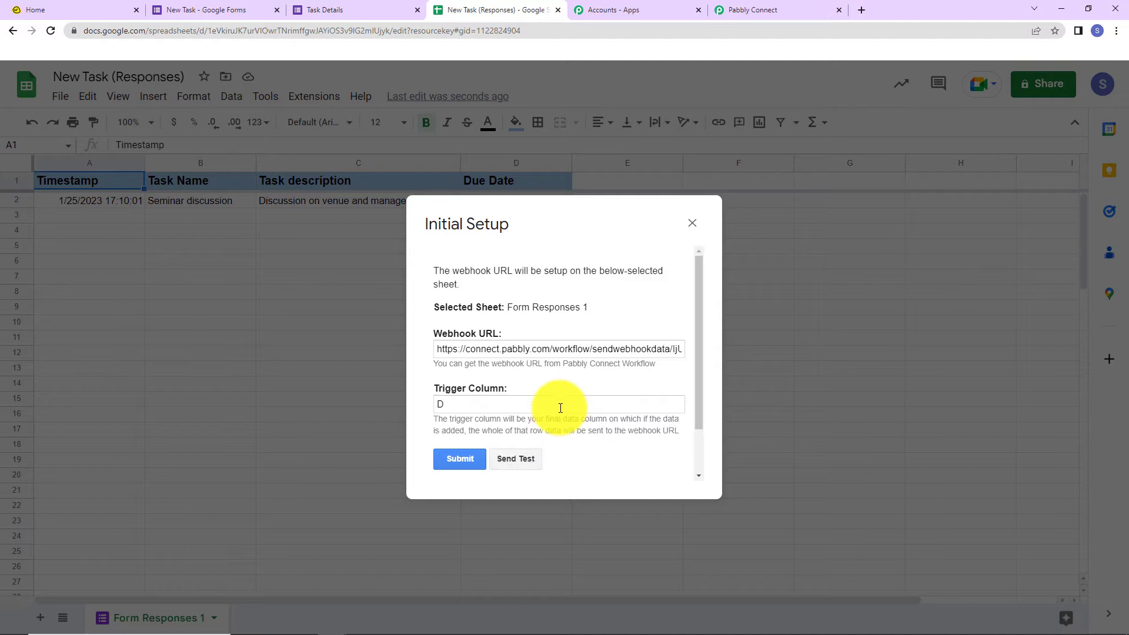
scroll(560, 408, down, 2)
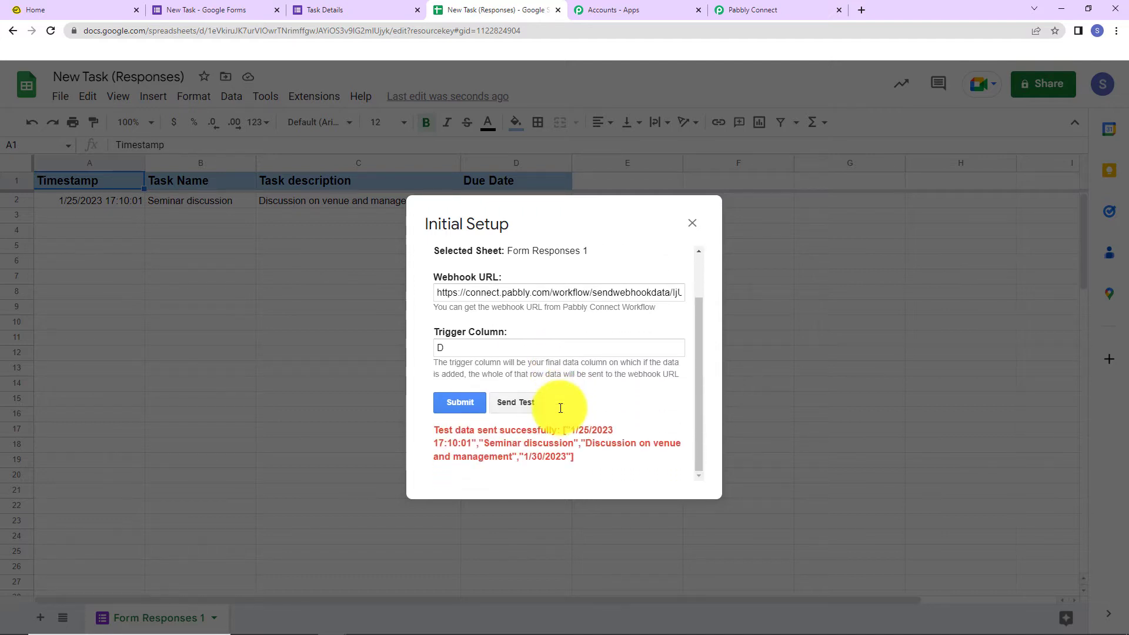
click(456, 404)
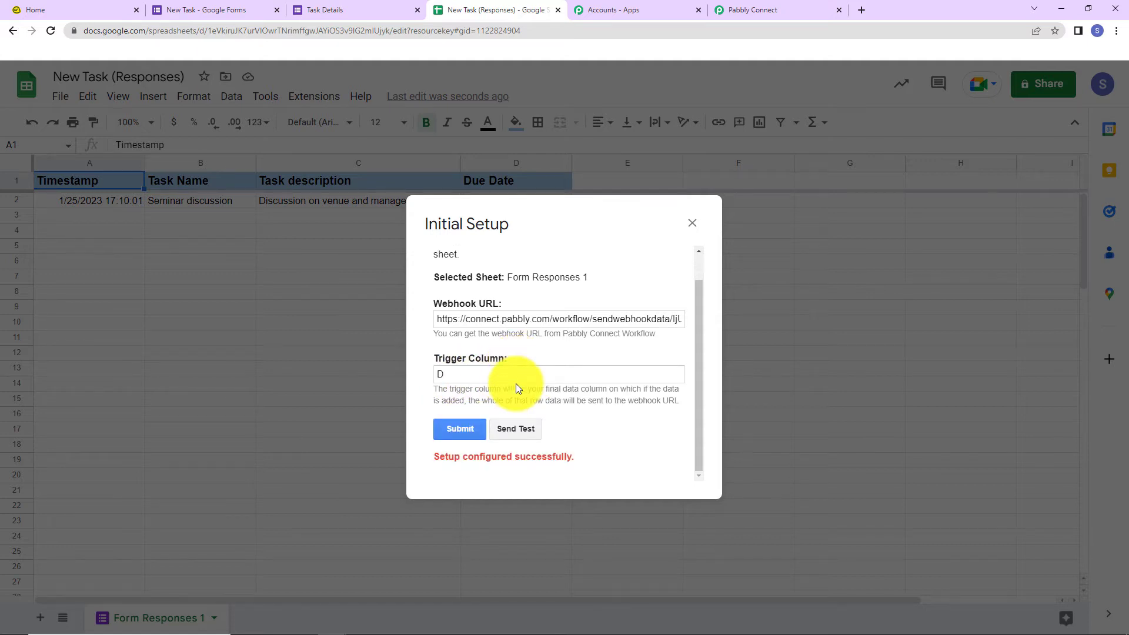
click(692, 224)
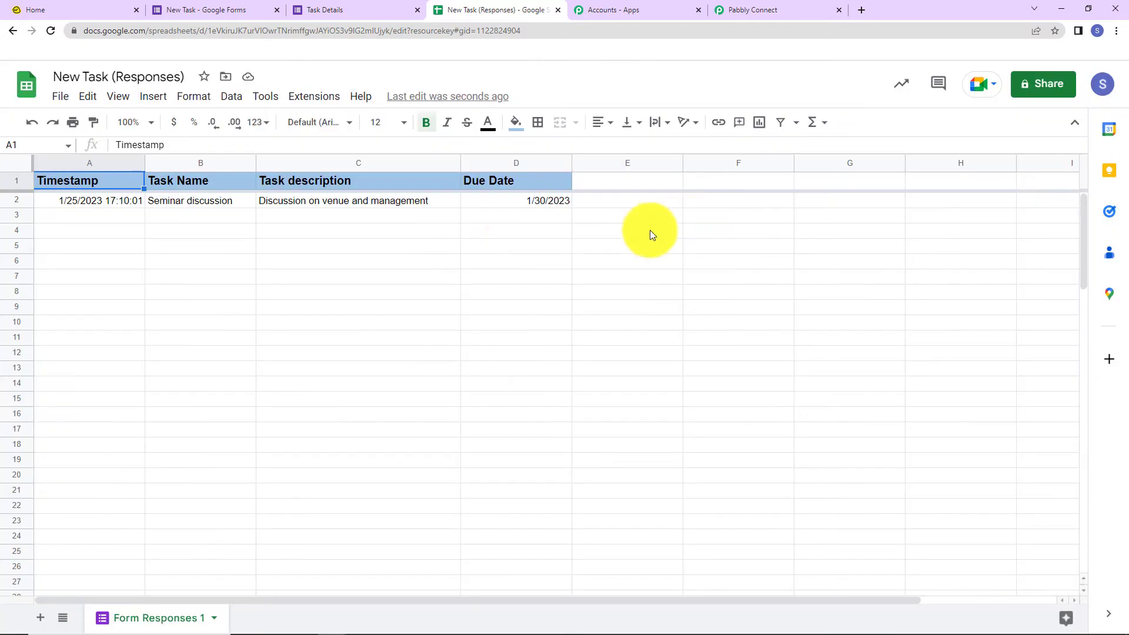
Step: Enable Send On Event for the Pabbly Connect Webhooks add-on in the response spreadsheet
click(301, 98)
mouse_move(481, 247)
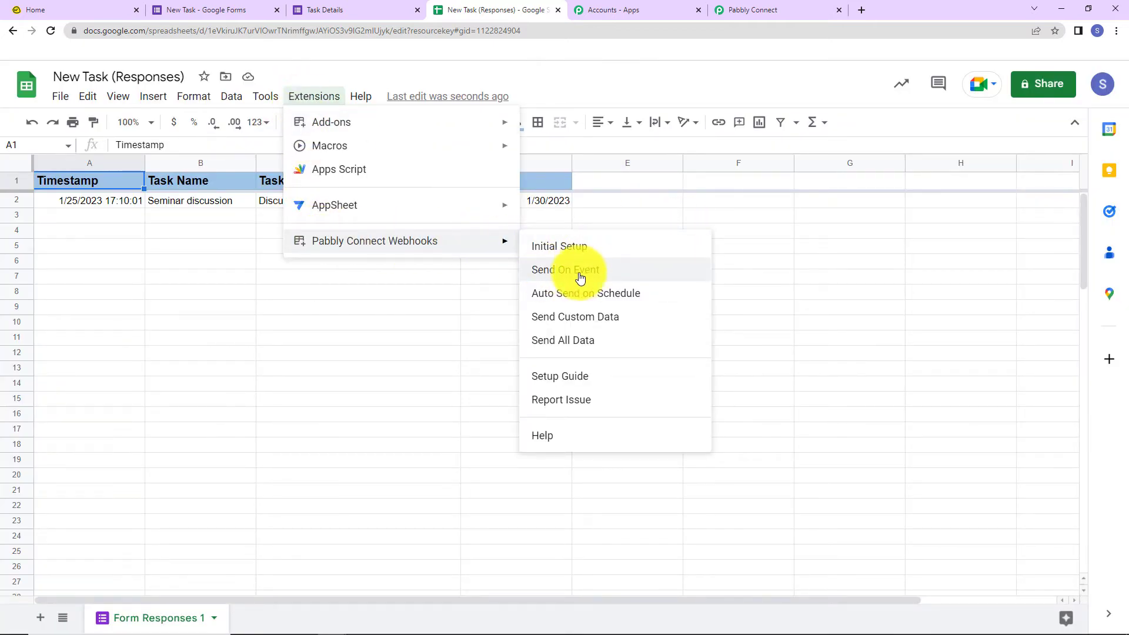
click(559, 270)
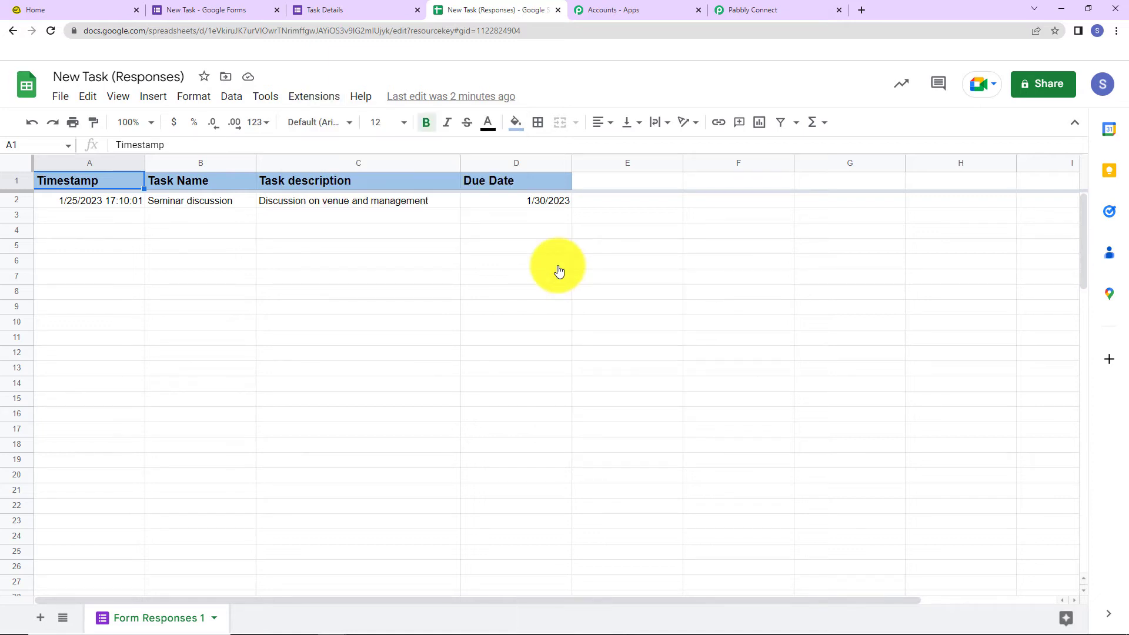
Step: Switch to the Pabbly Connect workflow and review the response data received by the Google Forms trigger
click(752, 12)
scroll(743, 364, down, 7)
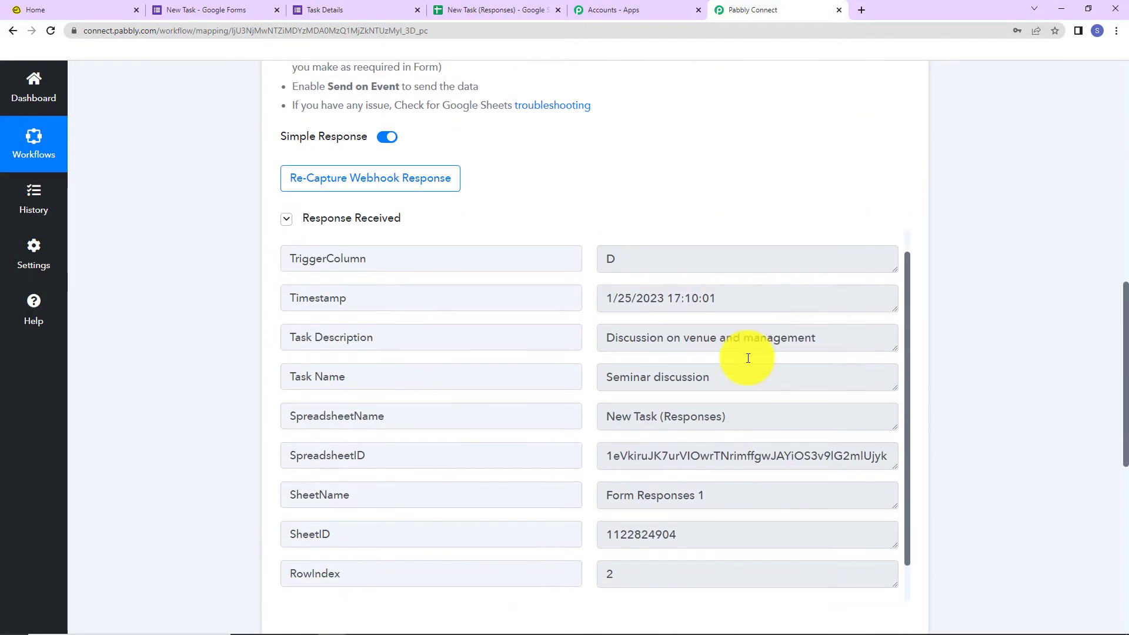
scroll(749, 357, down, 1)
scroll(964, 305, down, 5)
scroll(749, 277, up, 1)
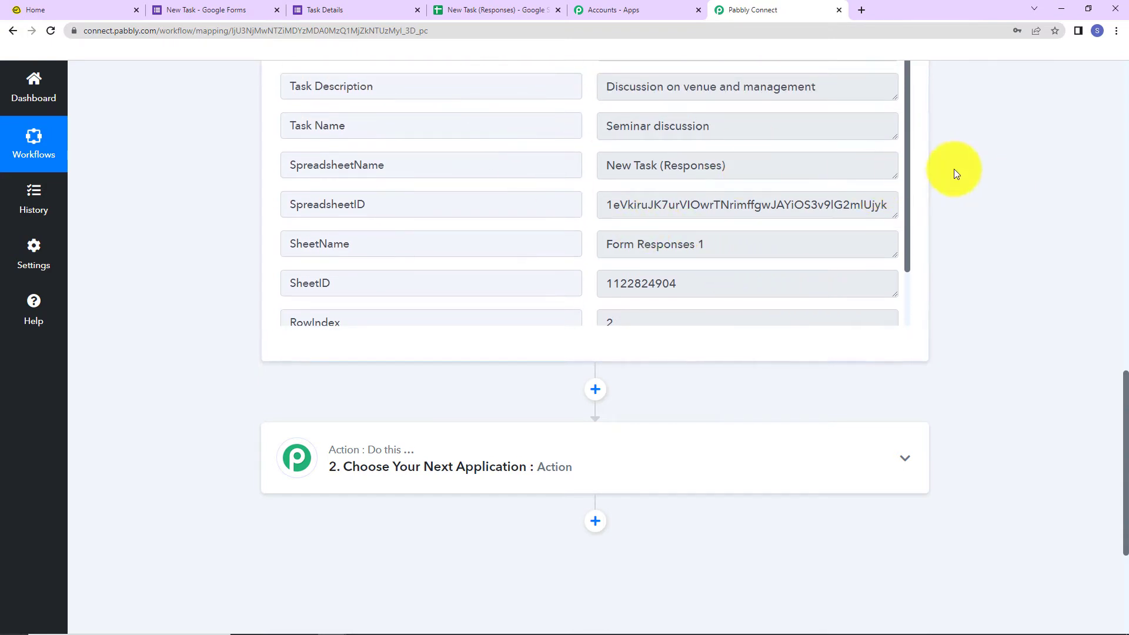
scroll(957, 172, up, 2)
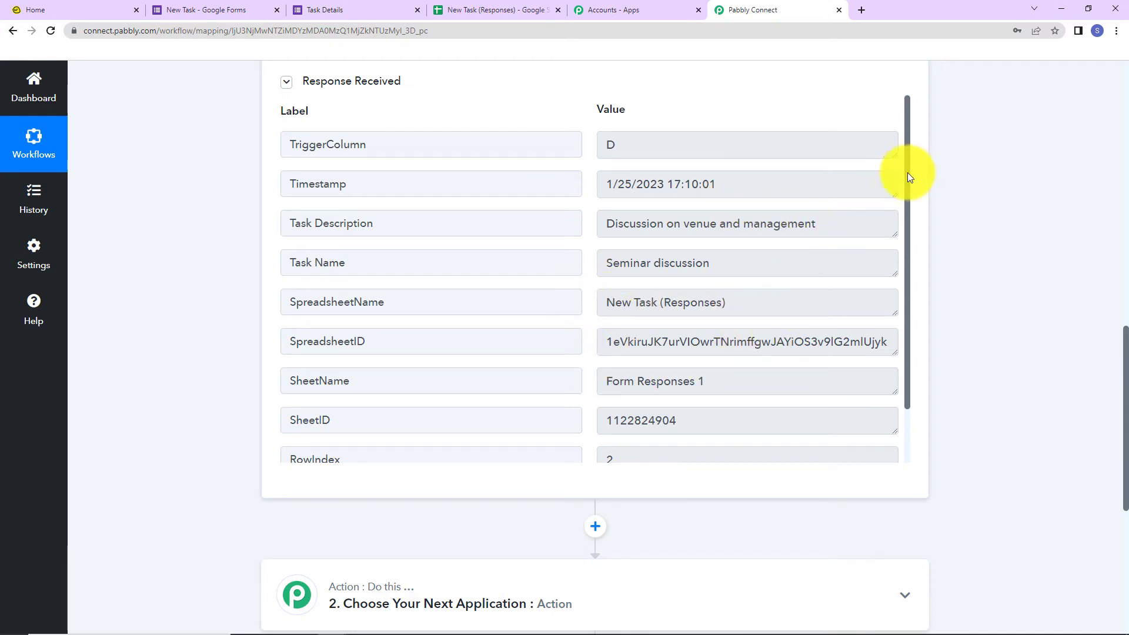
Step: Set the workflow's second step to Basecamp with the Create To-do action event
drag(909, 170, 915, 239)
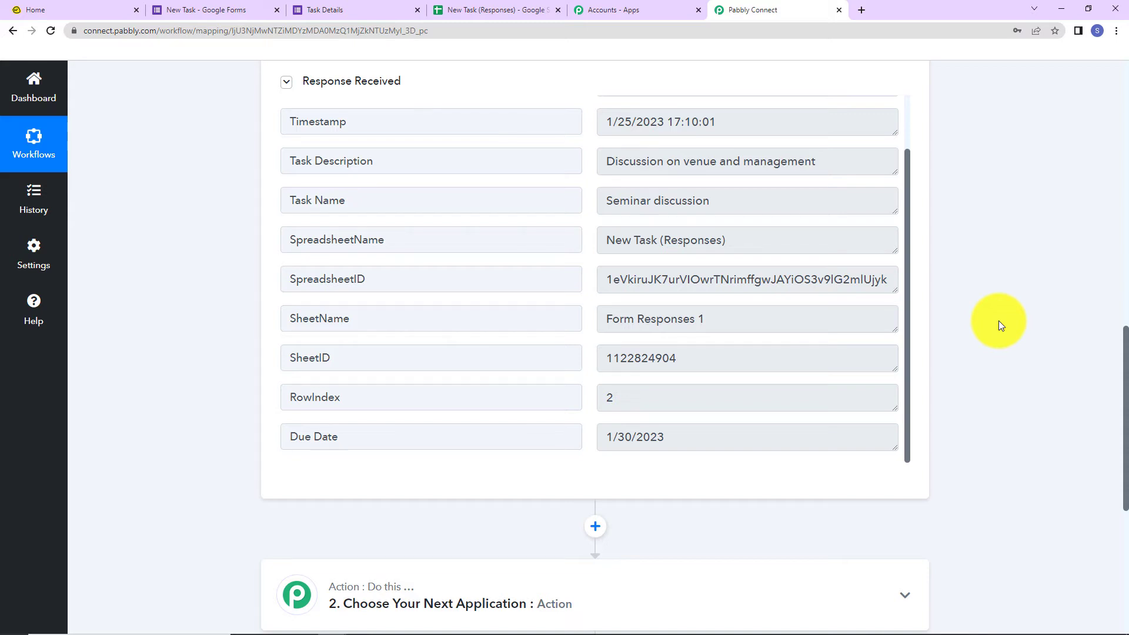
scroll(999, 326, down, 5)
click(378, 220)
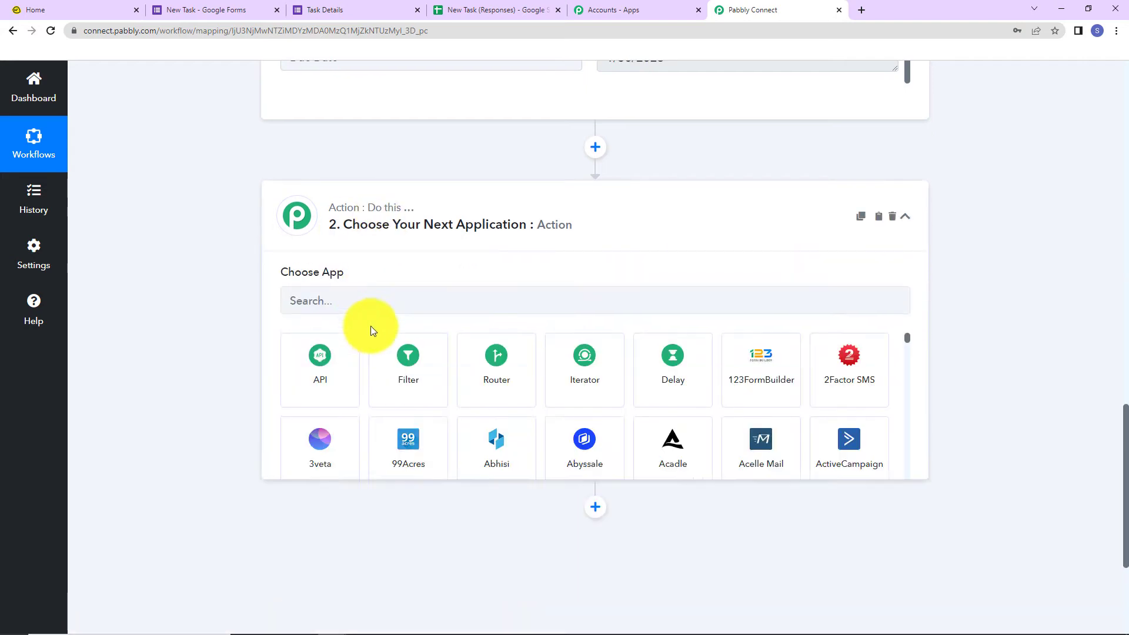
click(390, 303)
text(base)
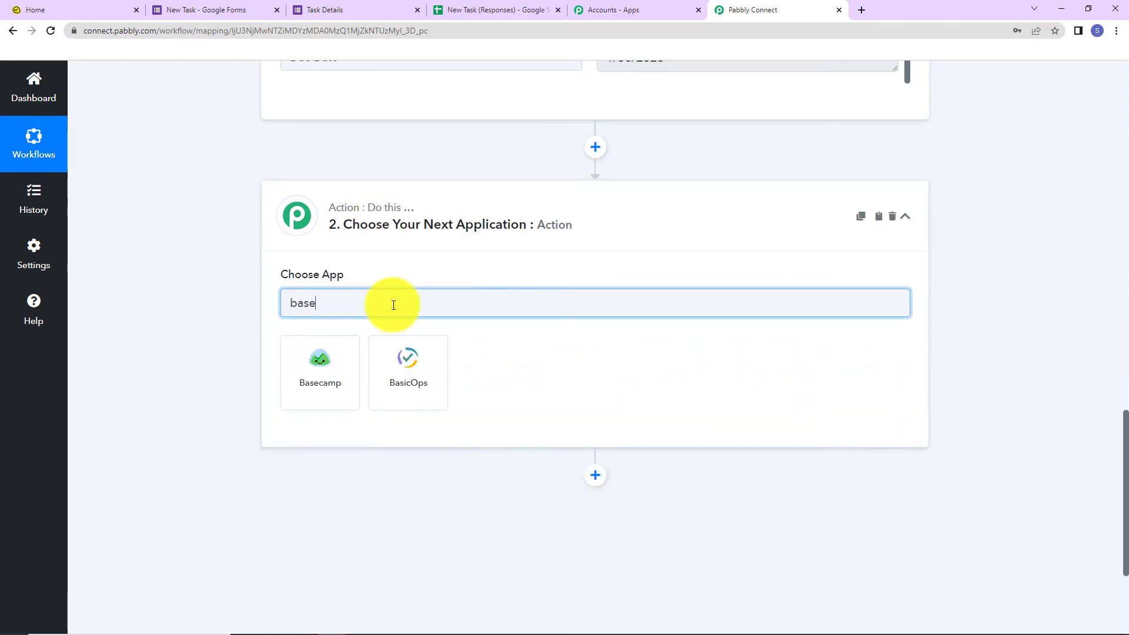
text(c)
click(318, 377)
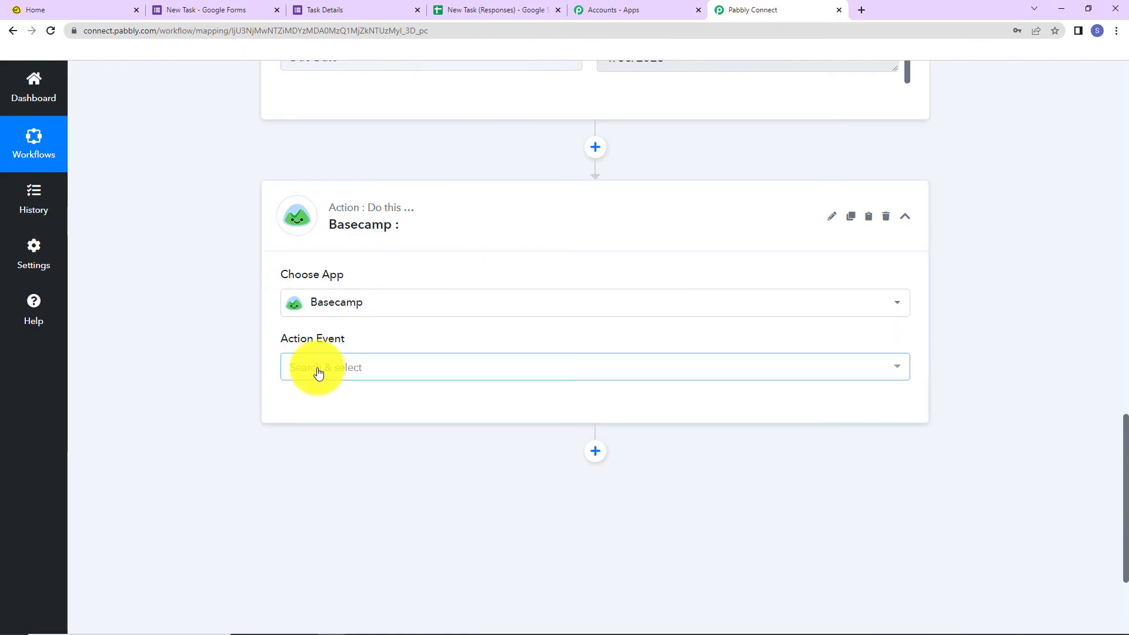
click(316, 369)
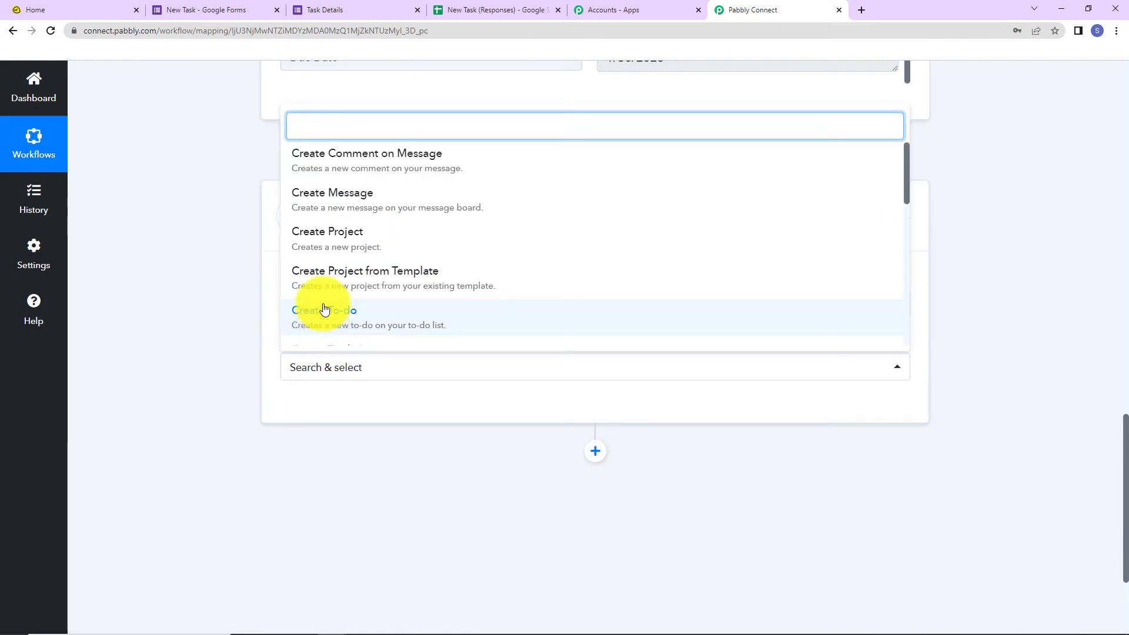
click(352, 316)
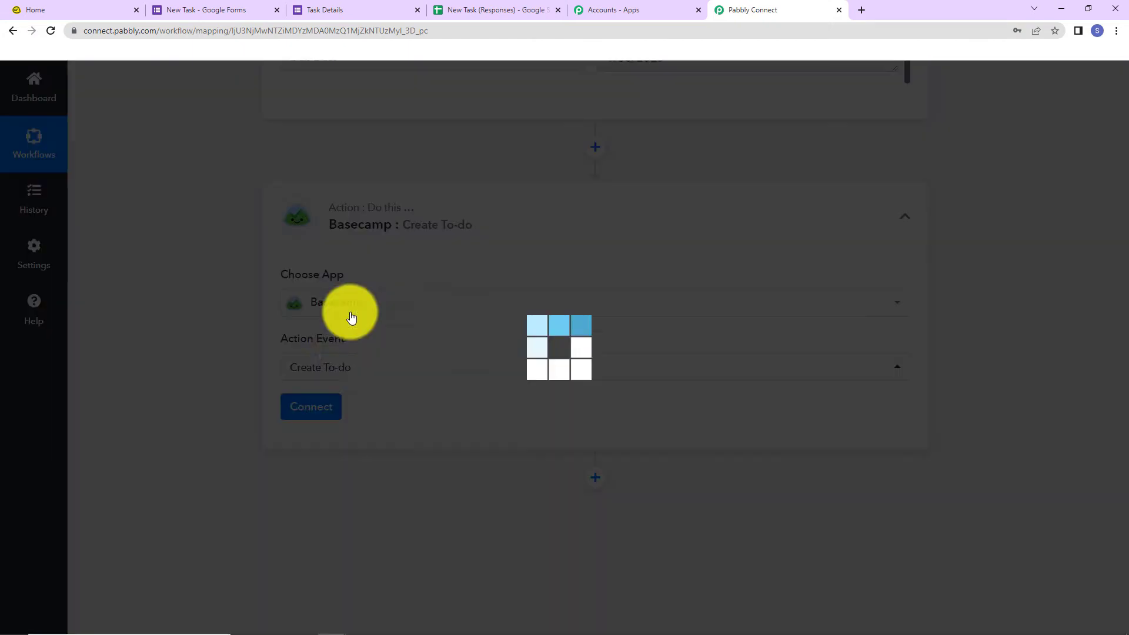
Step: Add a new Basecamp connection for the action and allow Pabbly Connect access to the Basecamp account
click(316, 410)
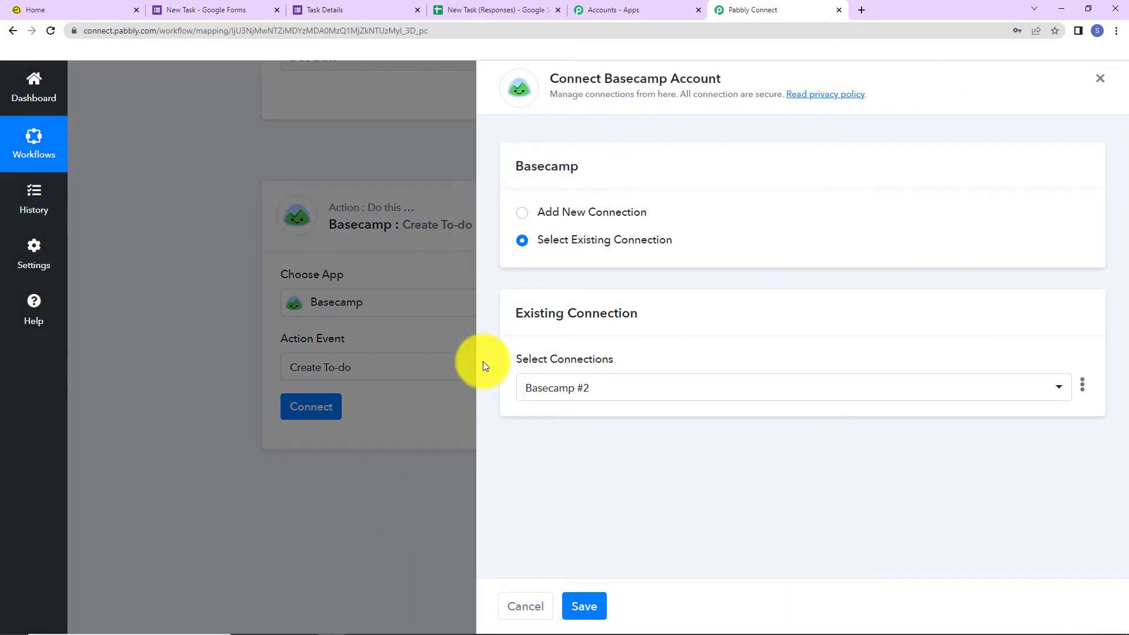
drag(605, 79, 743, 79)
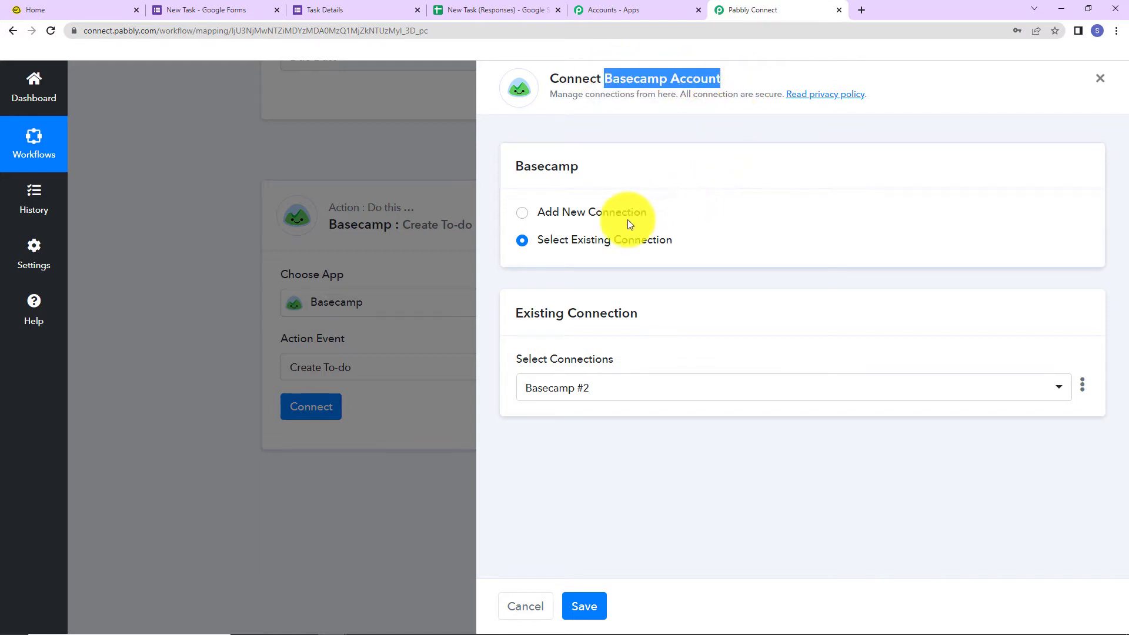
click(528, 218)
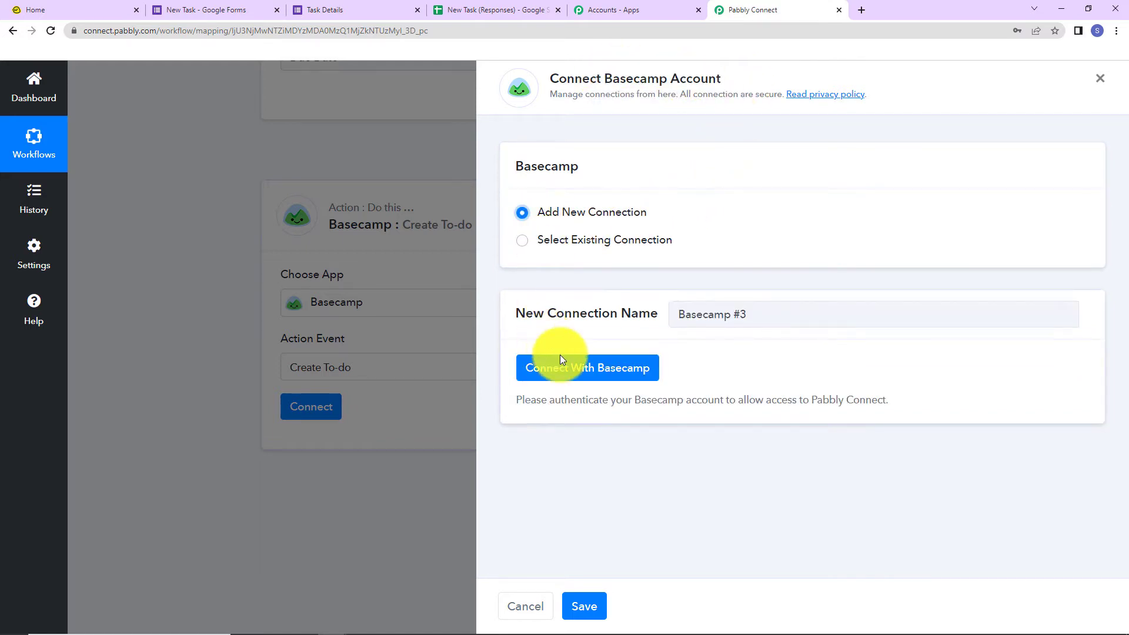
click(561, 366)
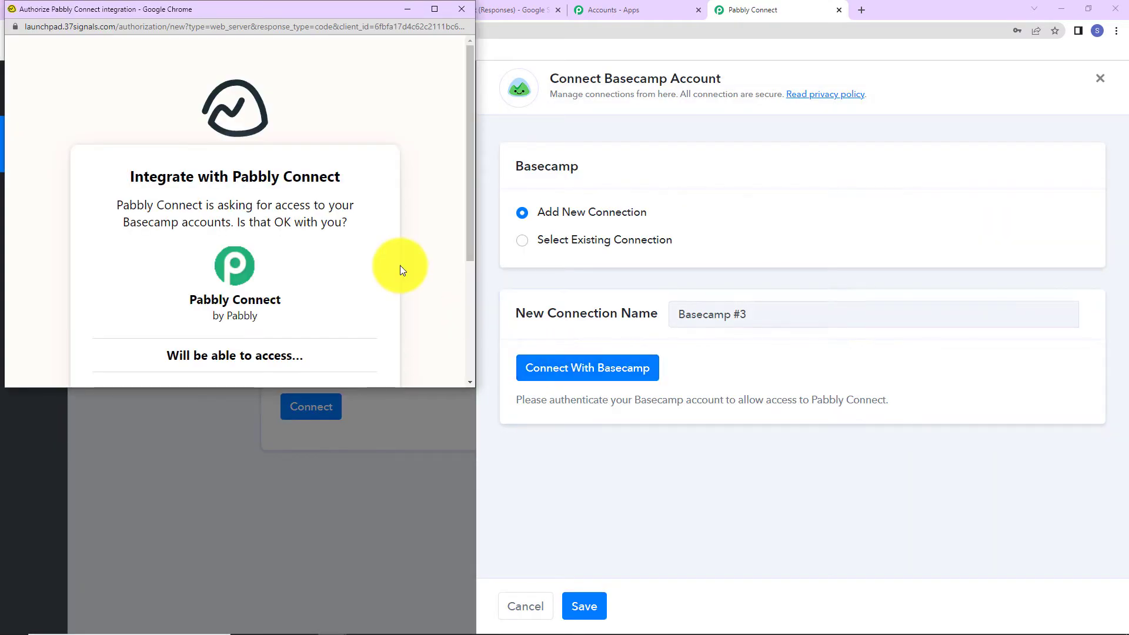
scroll(399, 268, down, 2)
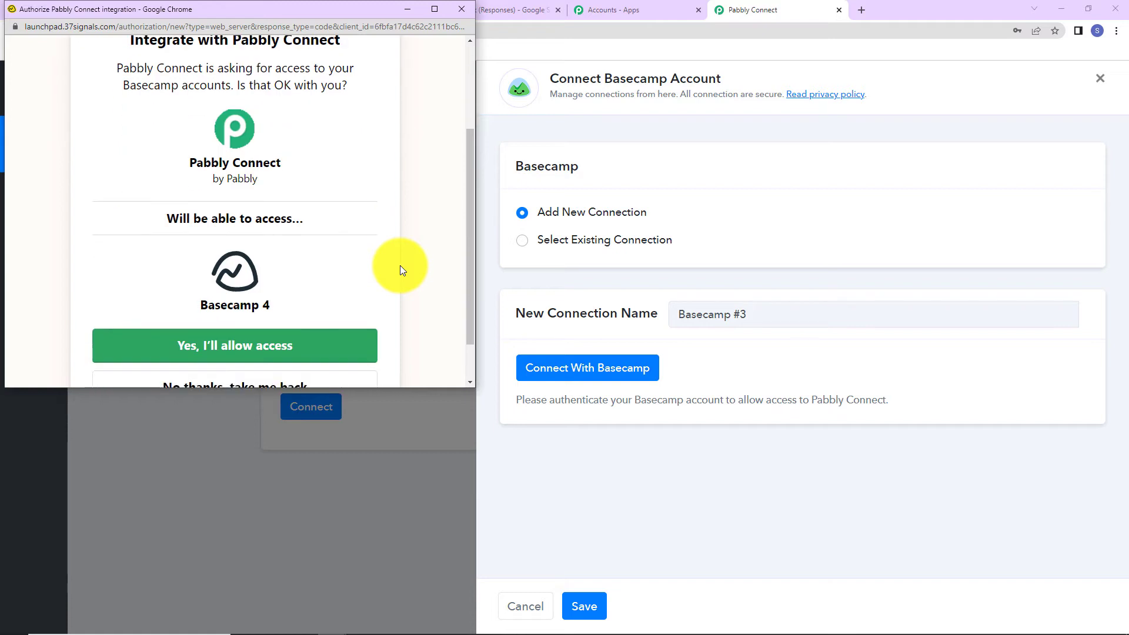
scroll(399, 266, down, 1)
click(327, 285)
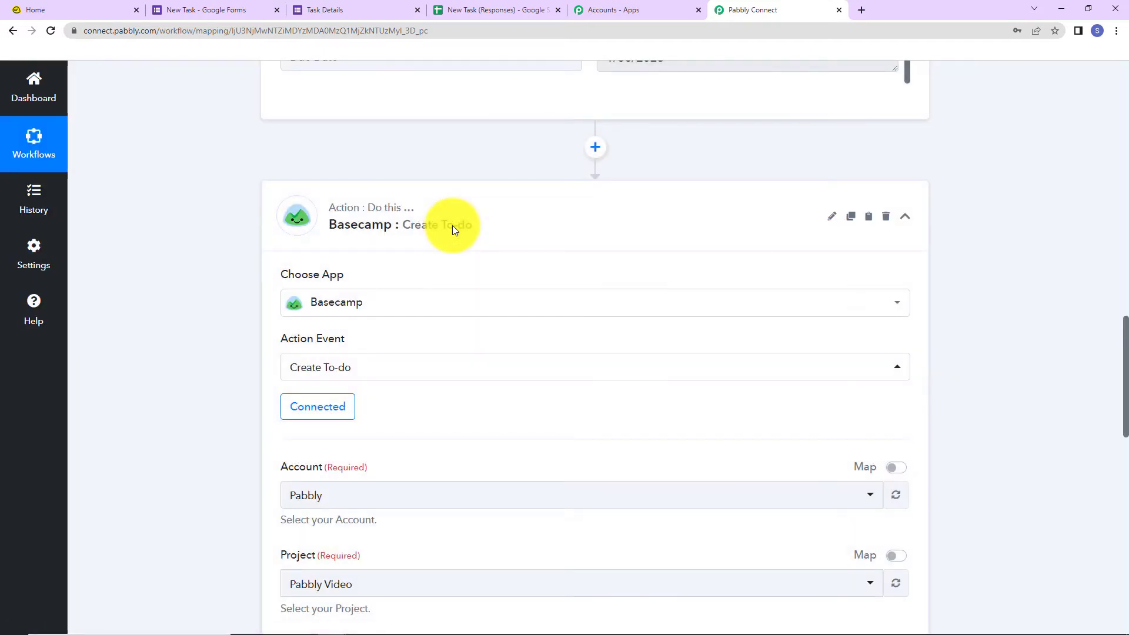
Step: Examine the Create To-do action's fields, from account, project and list ID to description, due date and assignees
scroll(287, 204, down, 5)
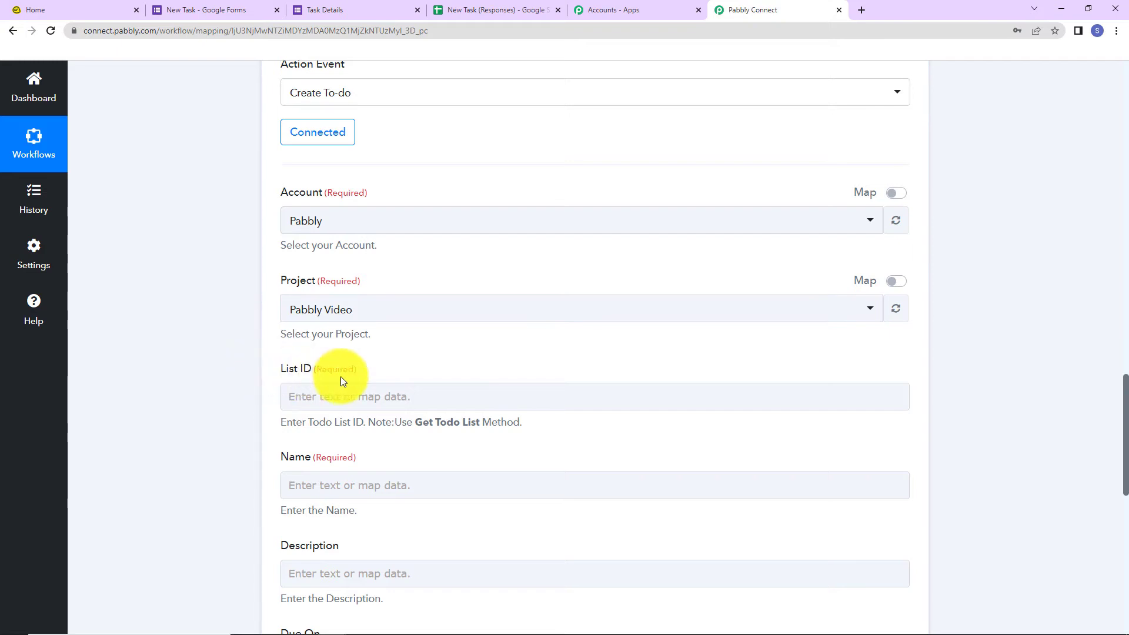
scroll(345, 471, down, 5)
click(292, 385)
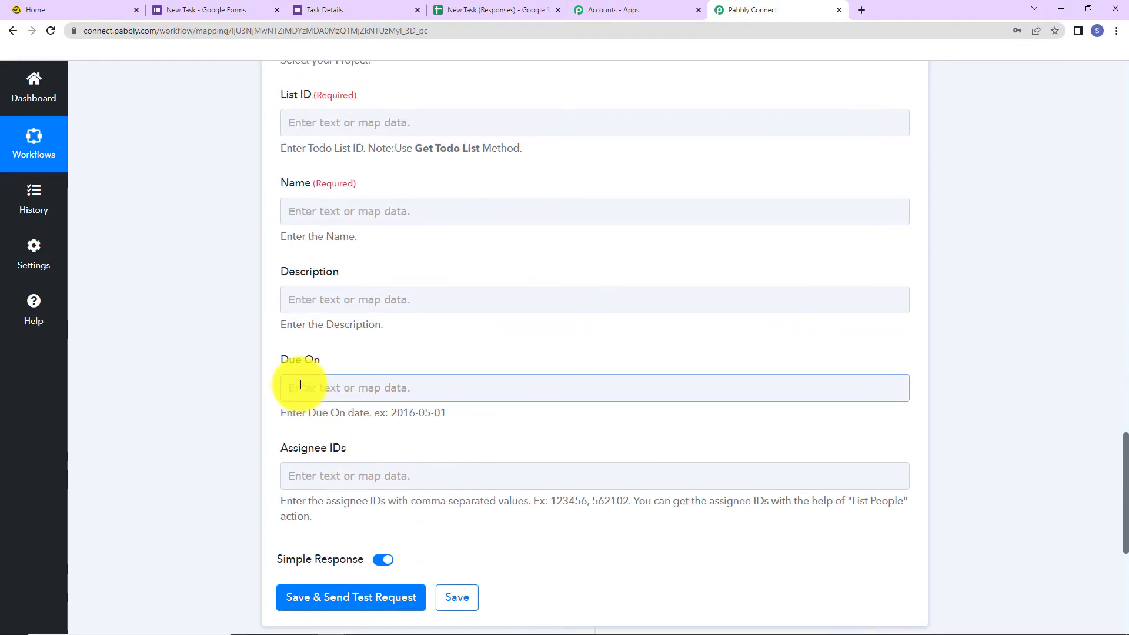
scroll(461, 429, up, 2)
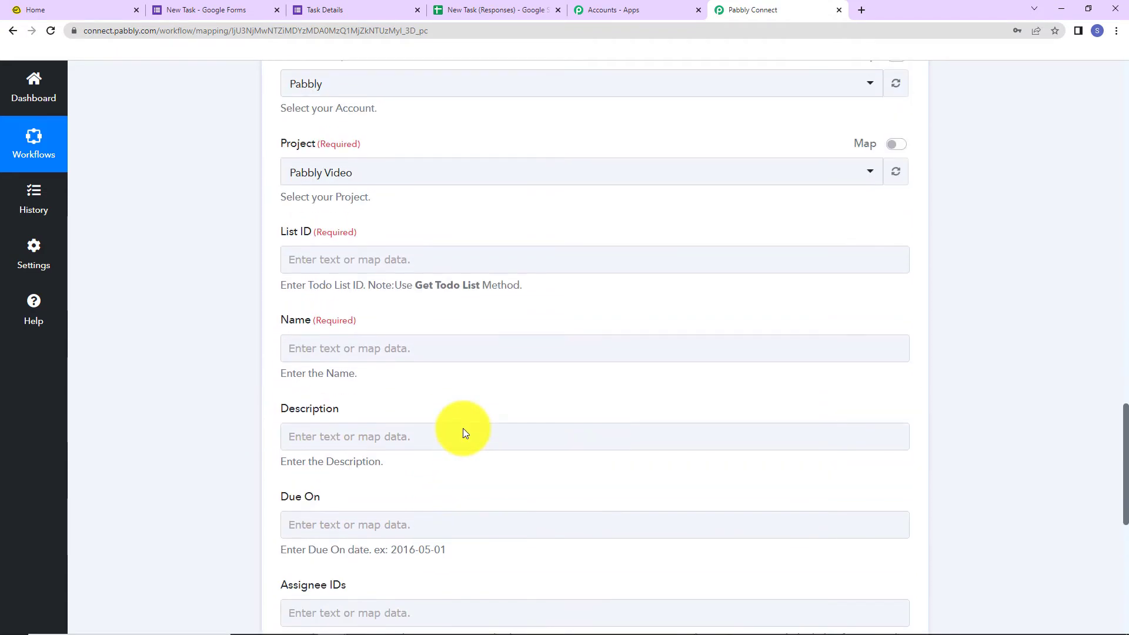
click(465, 433)
scroll(464, 434, up, 2)
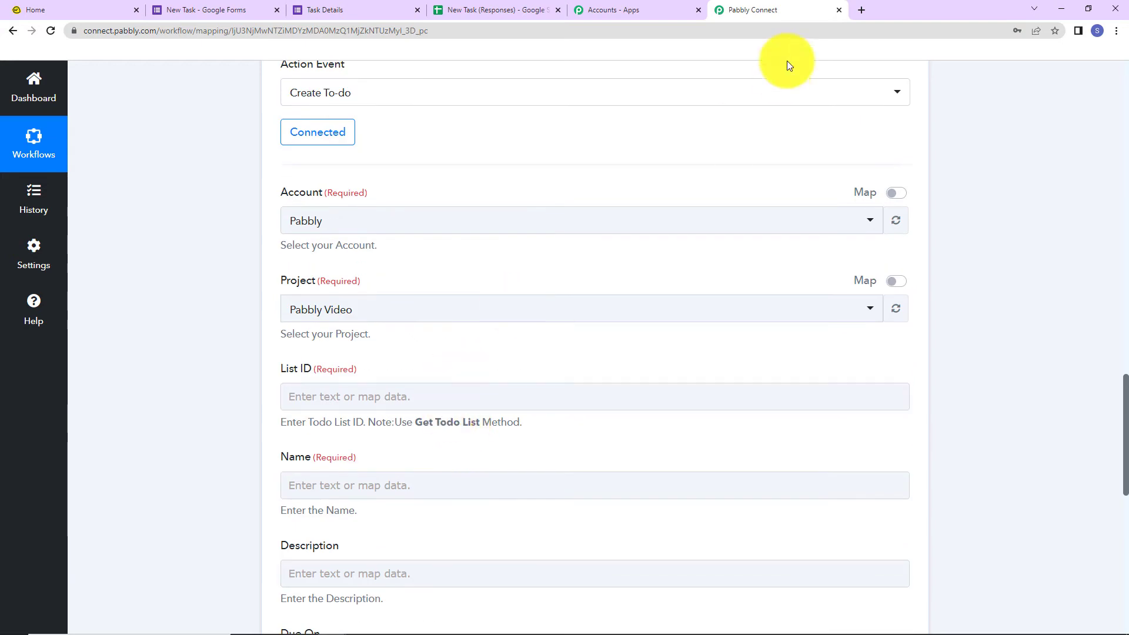
Step: Open the Pabbly Video project in Basecamp to check it, and select Pabbly Video as the project in the Pabbly Connect action
click(63, 8)
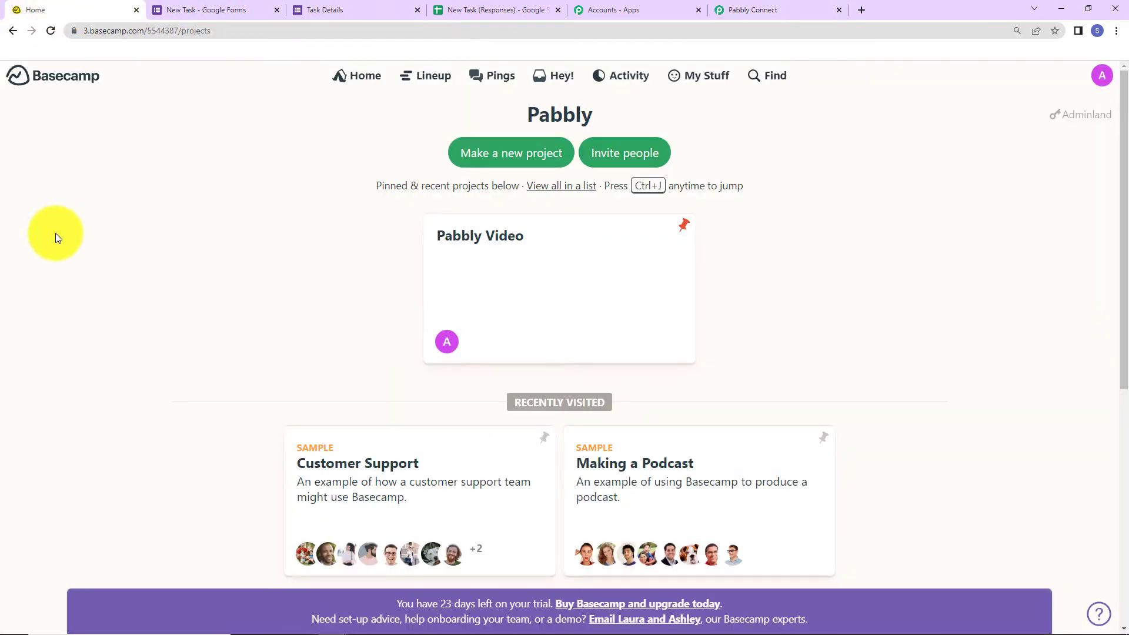
click(735, 10)
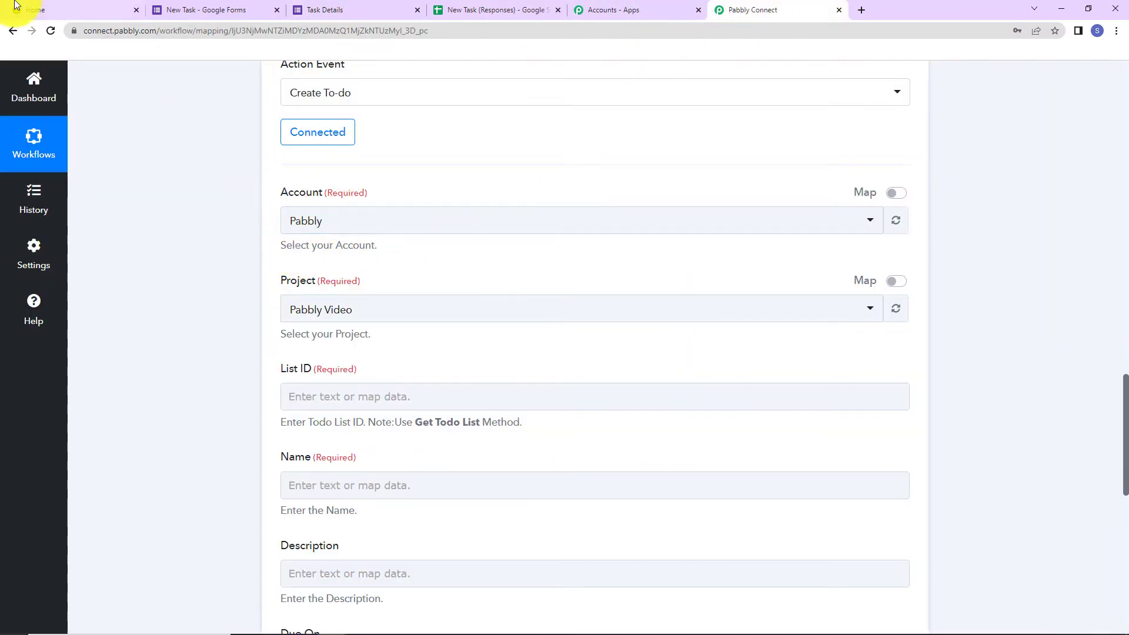
click(41, 9)
click(740, 10)
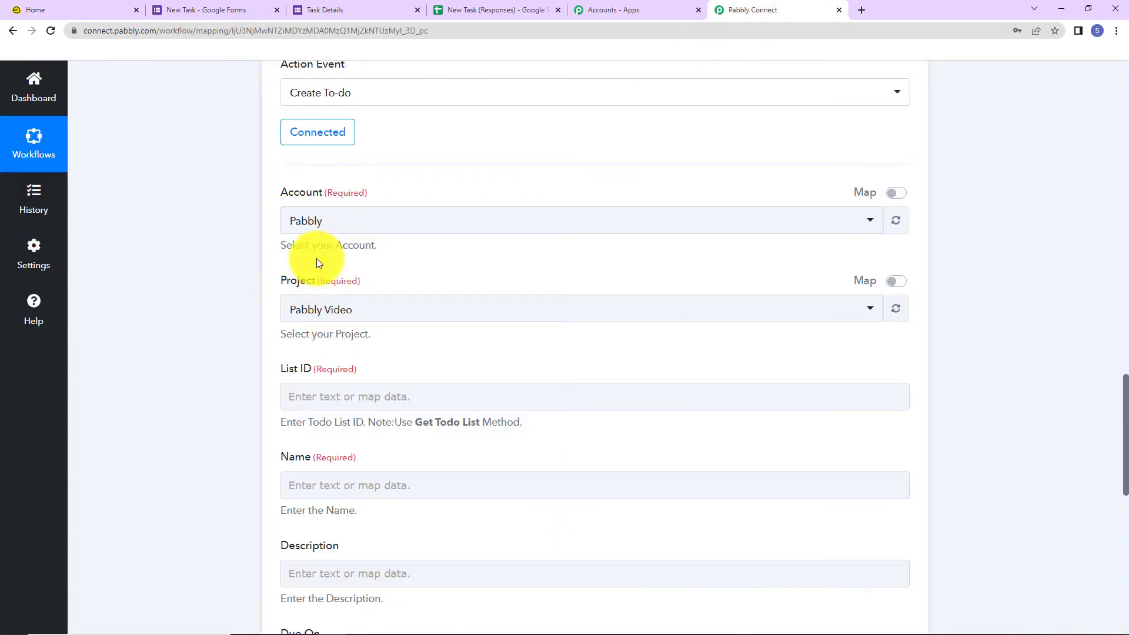
click(86, 8)
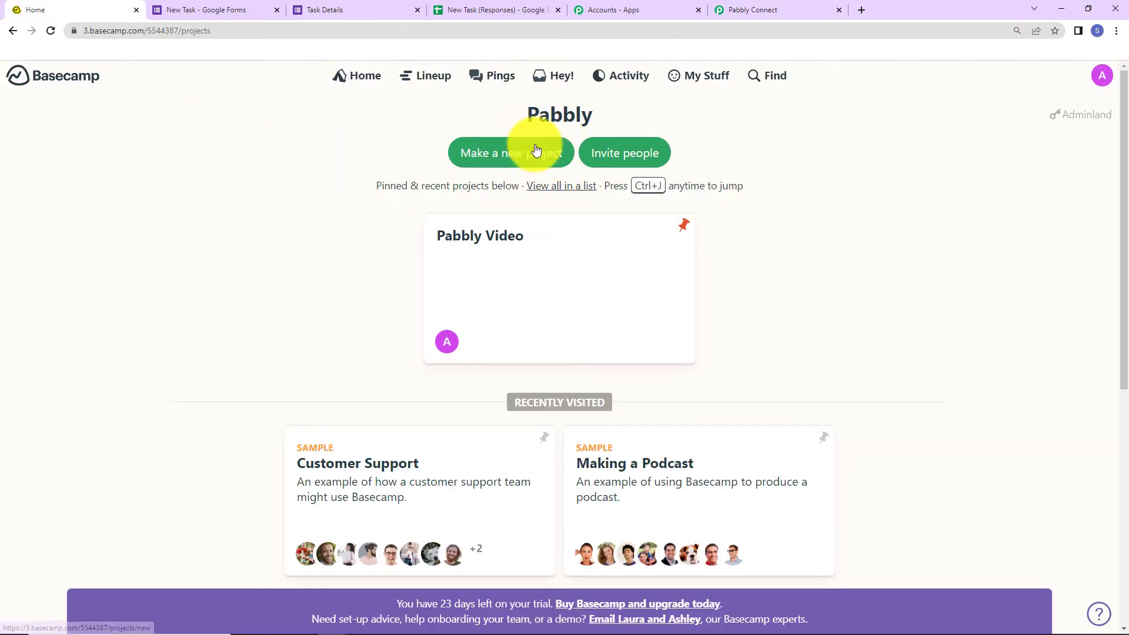
click(488, 242)
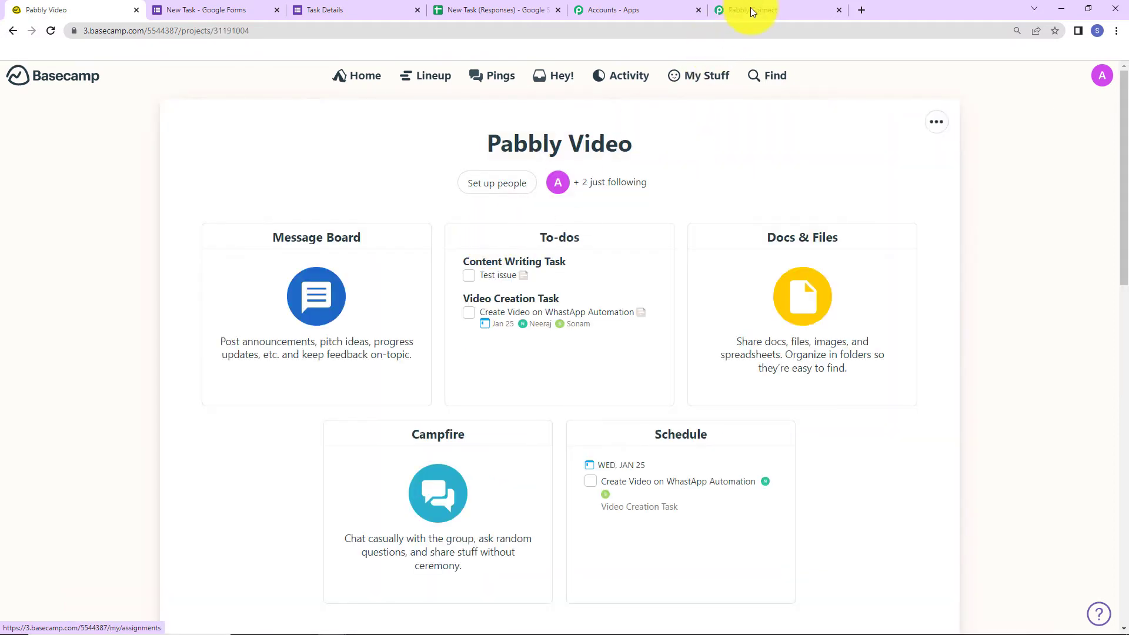
click(751, 8)
click(360, 310)
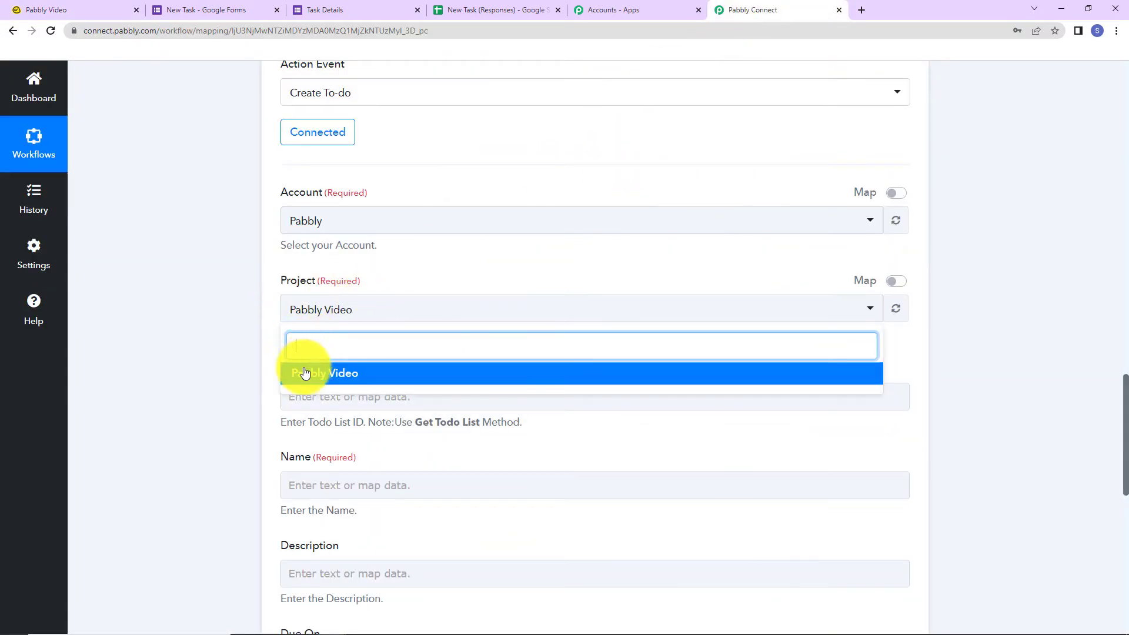
click(310, 379)
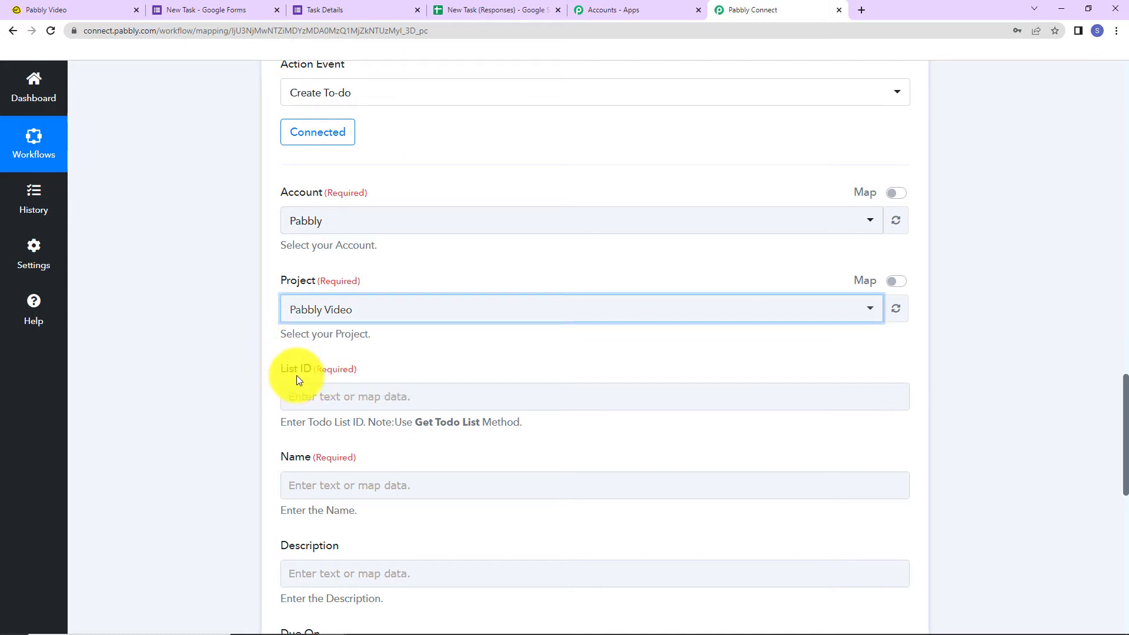
Step: Switch to Basecamp, open the project's Video Creation Task to-do list and copy the list ID at the end of its URL
click(75, 10)
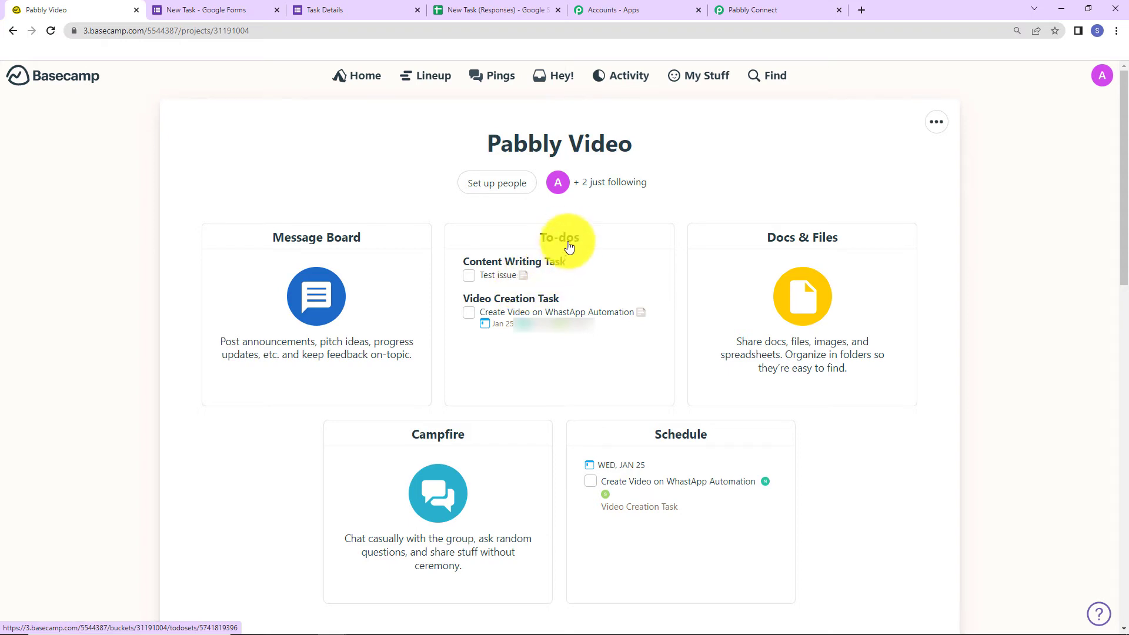
click(567, 286)
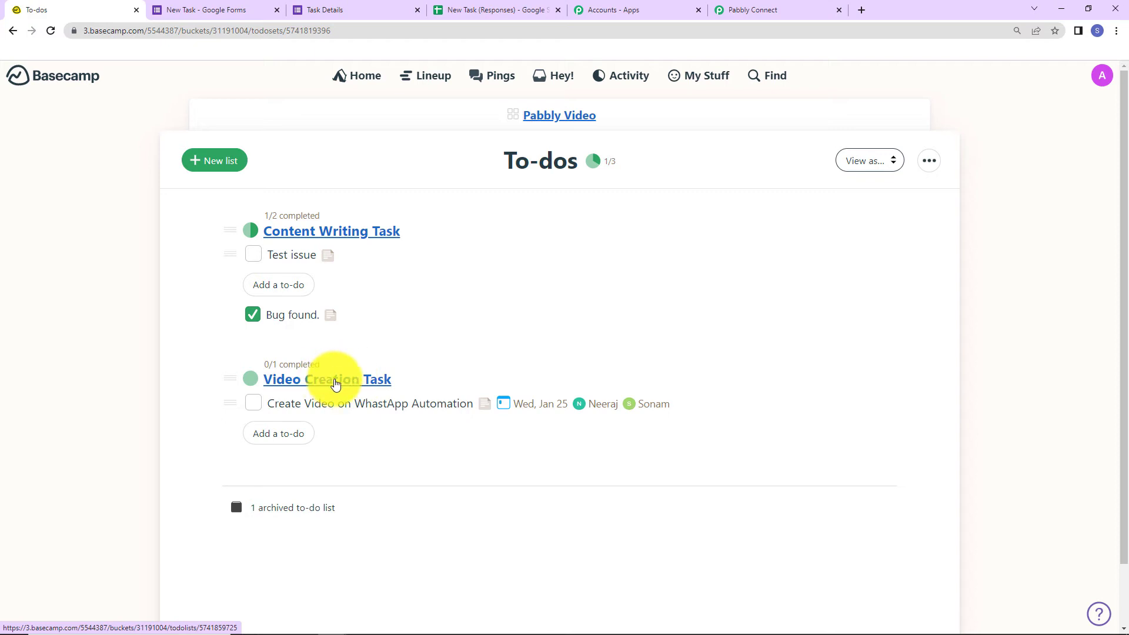
click(328, 379)
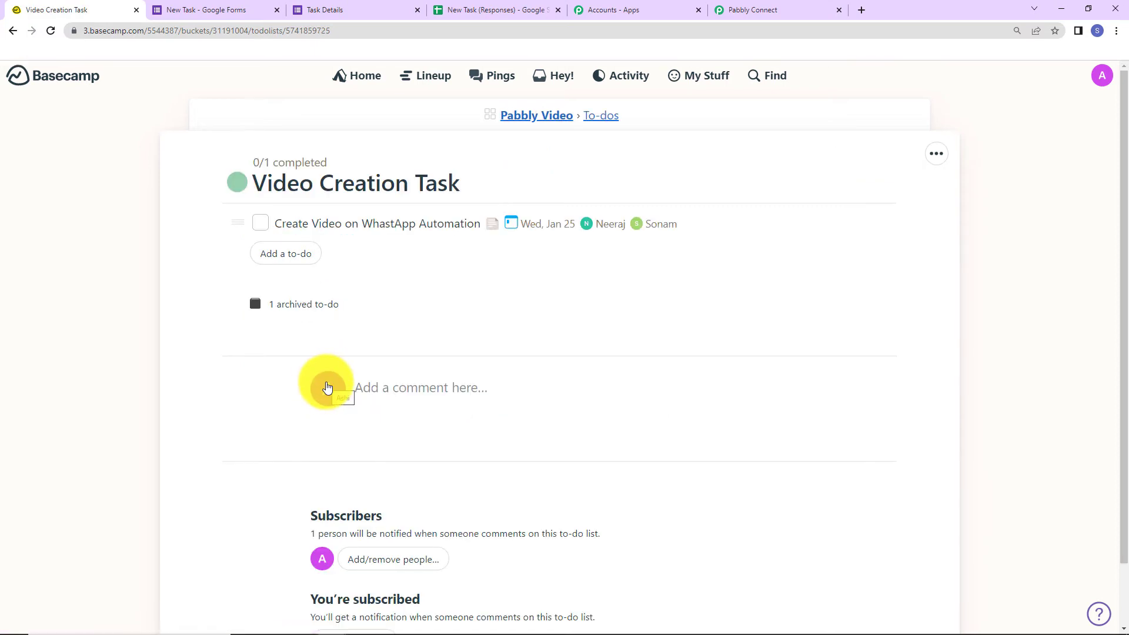
click(289, 33)
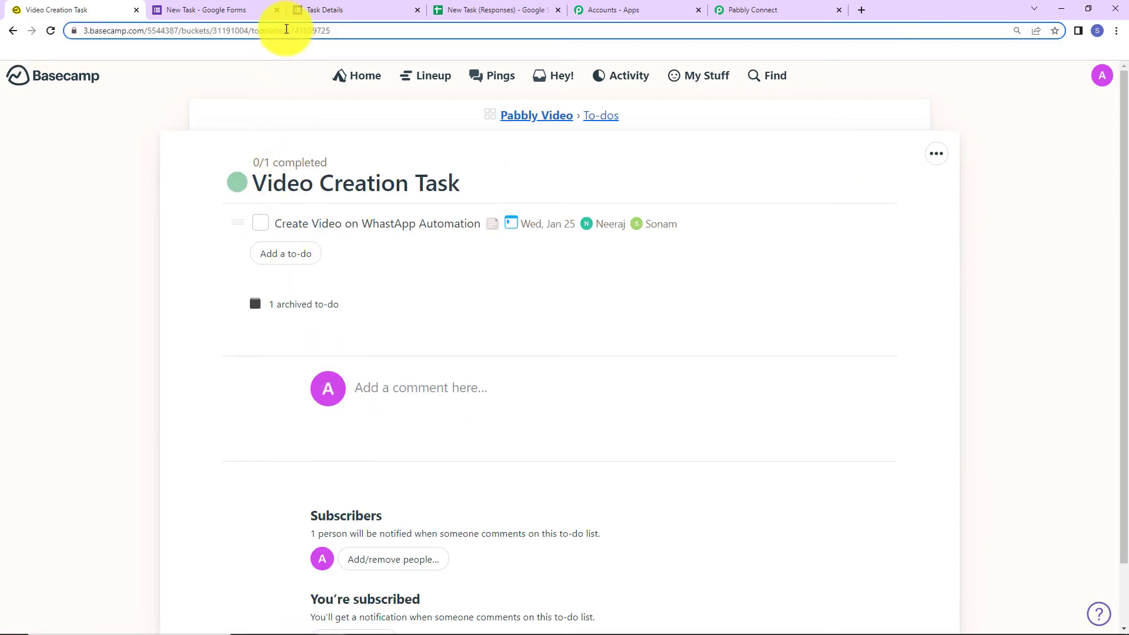
double_click(332, 30)
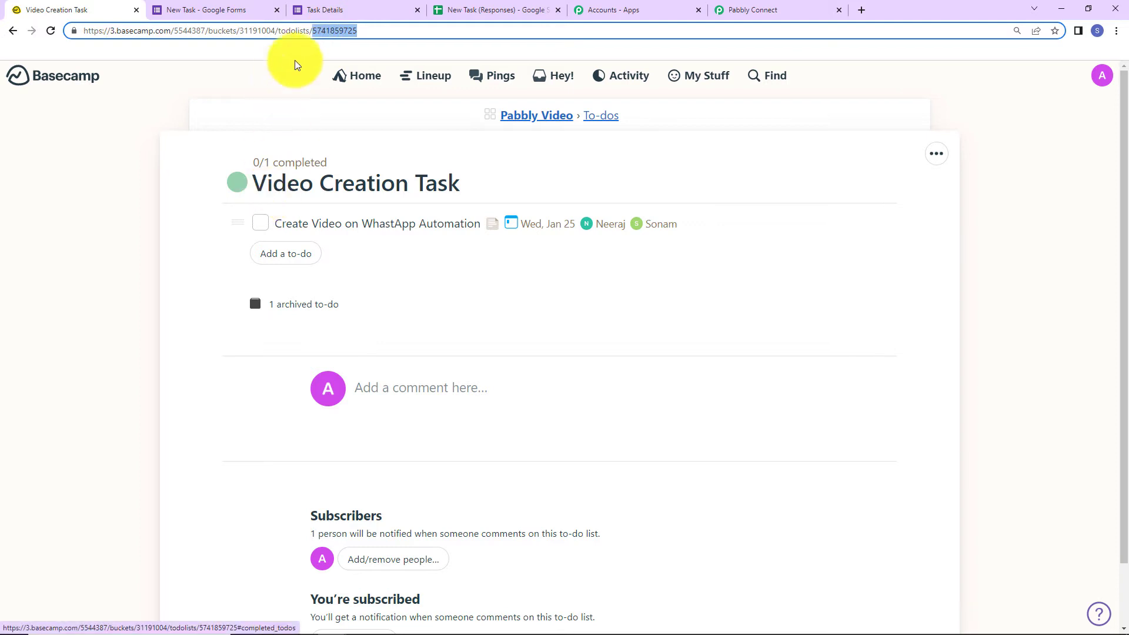
right_click(340, 30)
click(372, 97)
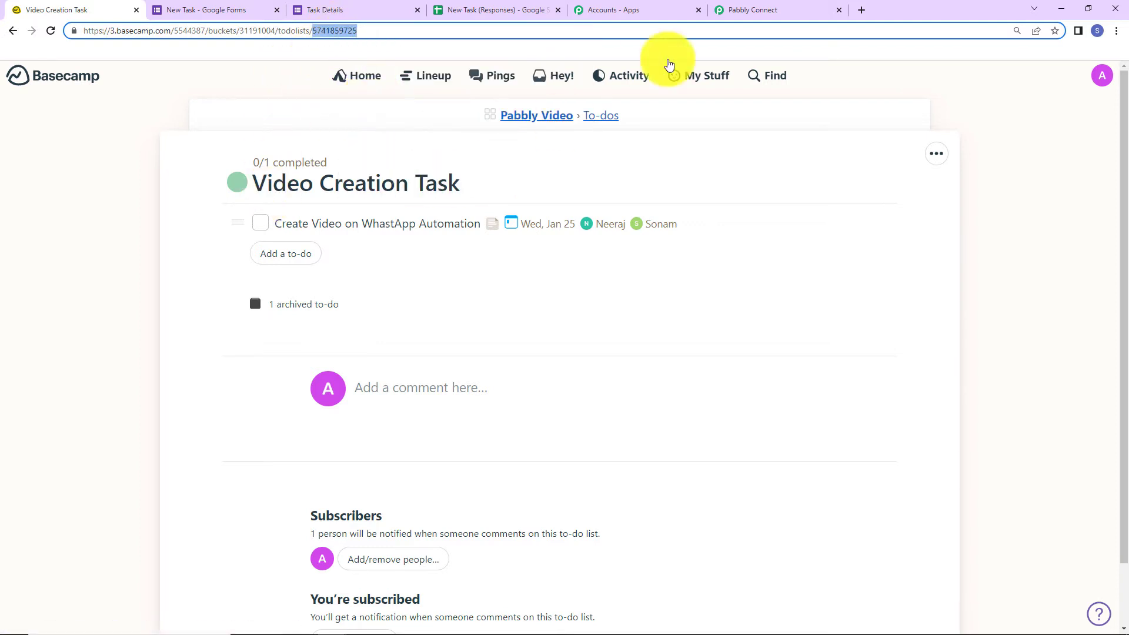
Step: Return to the Pabbly Connect workflow and paste the copied to-do list ID as the action's List ID
click(756, 10)
click(328, 394)
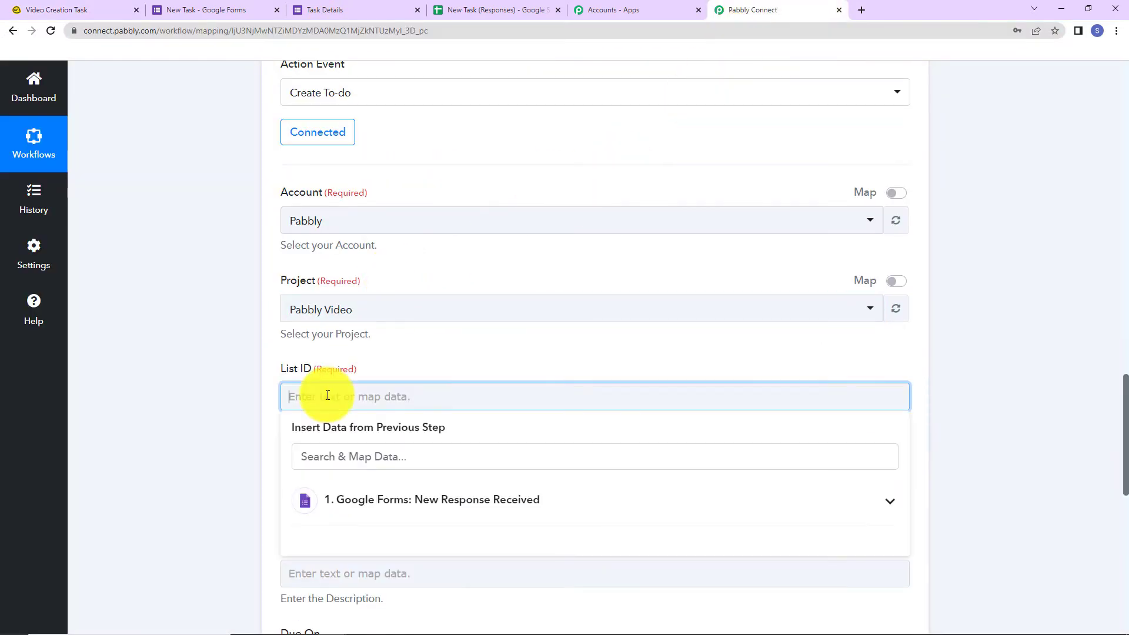
click(200, 372)
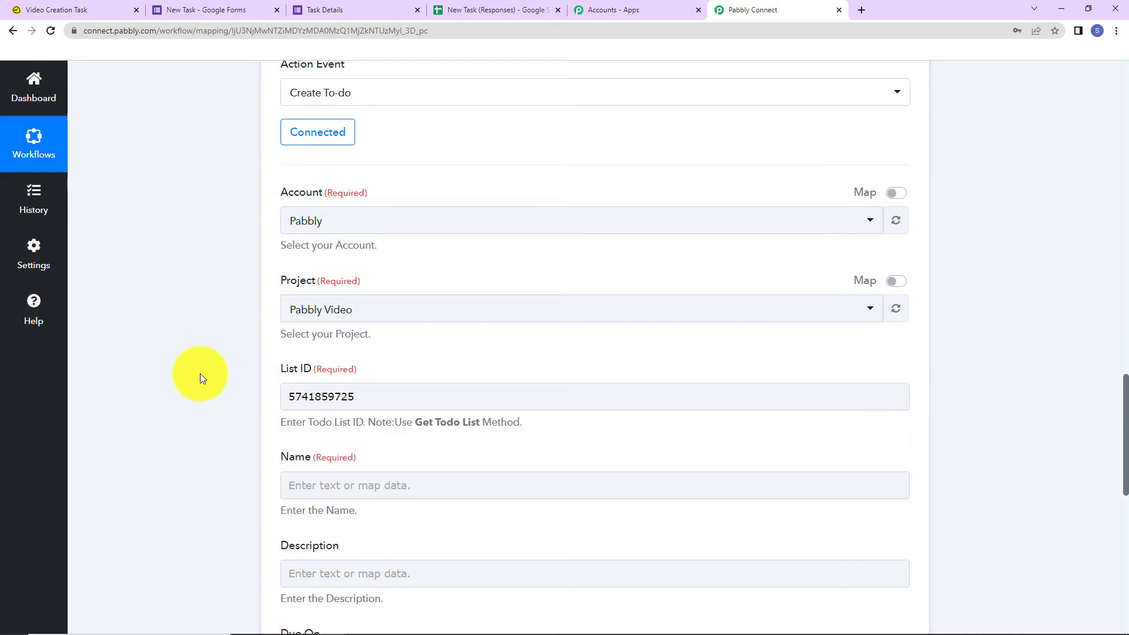
Step: Map the to-do's Name to the Task Name value from the Google Forms response
scroll(199, 373, down, 2)
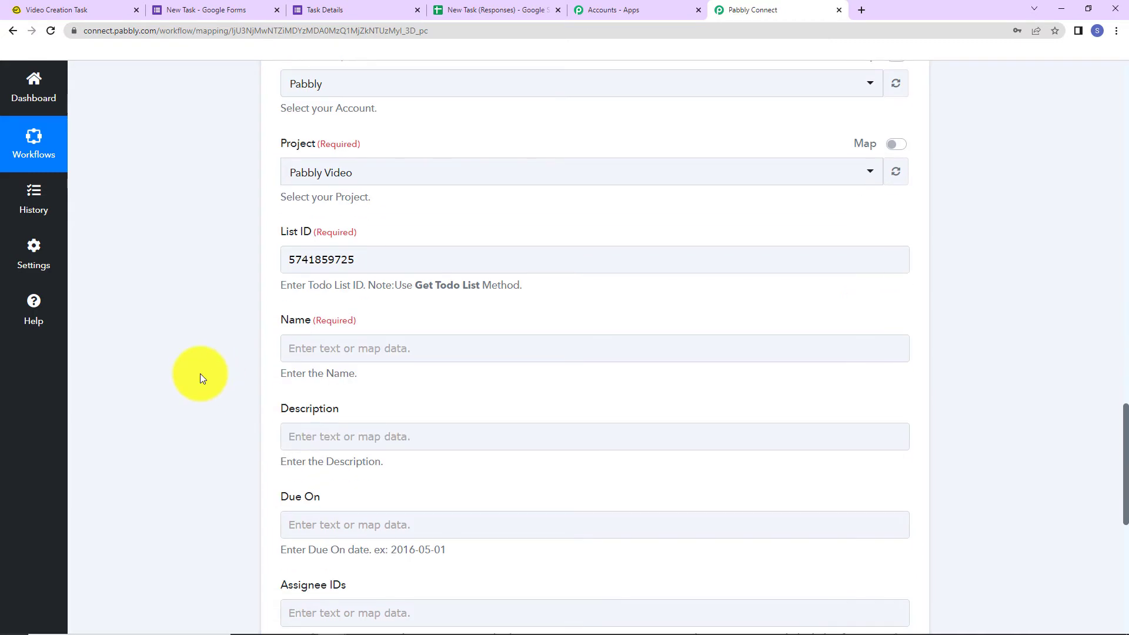
click(312, 337)
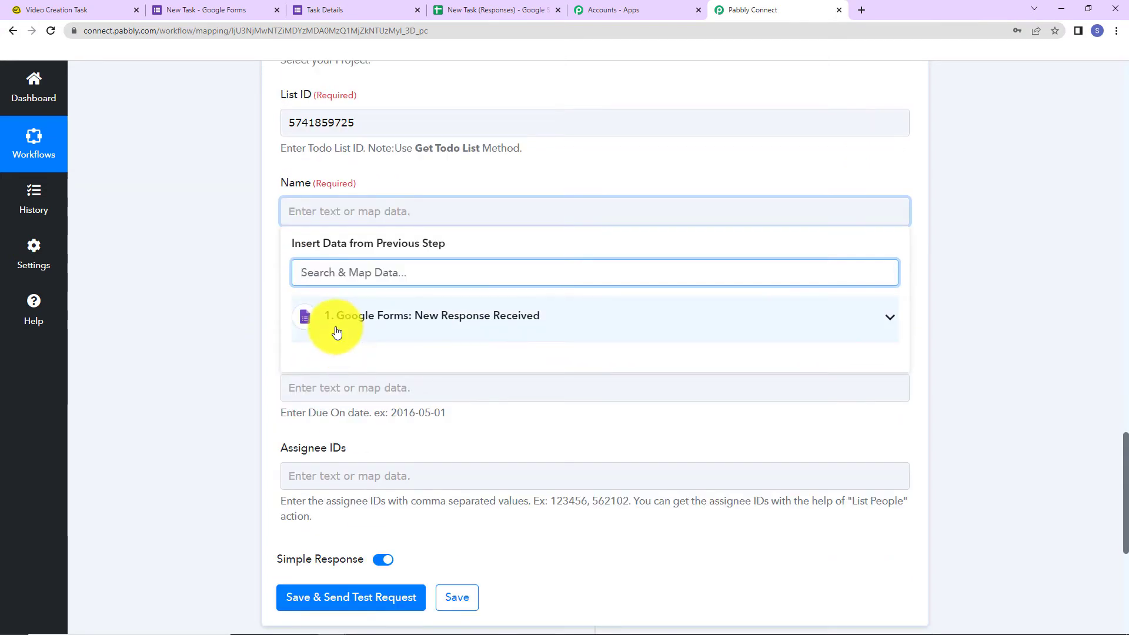
click(489, 319)
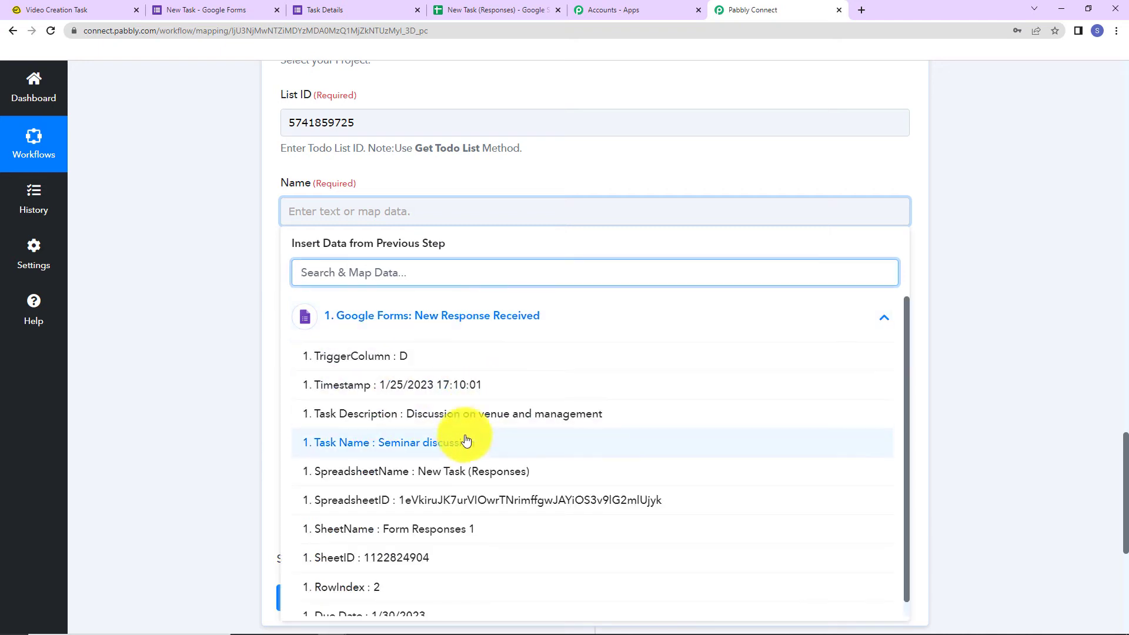
click(411, 445)
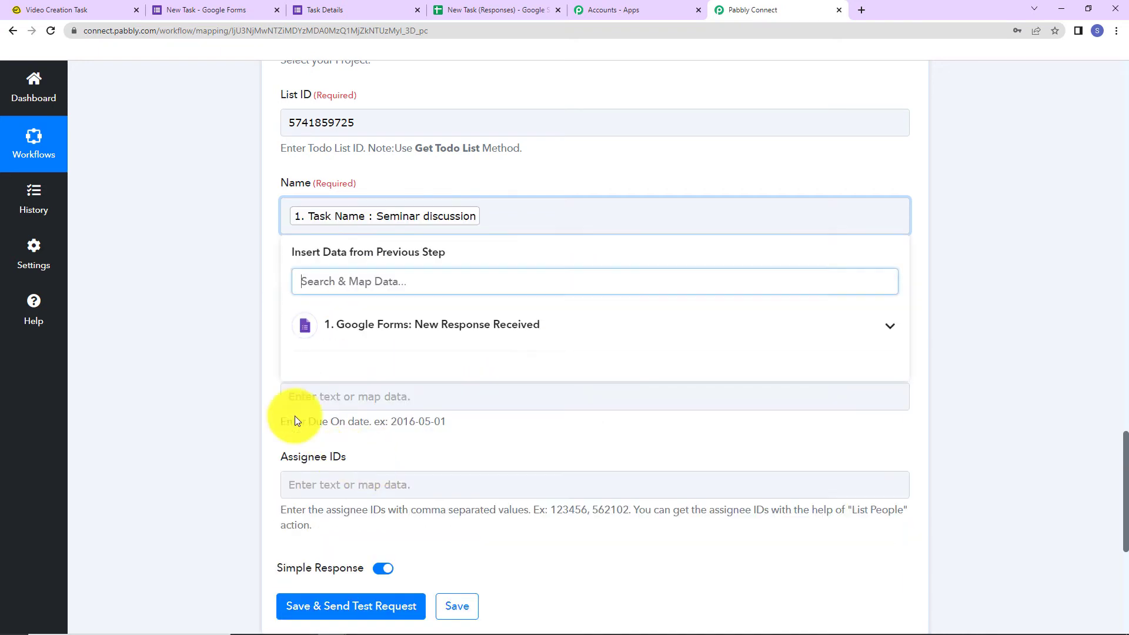
Step: Map the to-do's Description to the Task Description value from the Google Forms response
click(231, 352)
scroll(231, 352, down, 3)
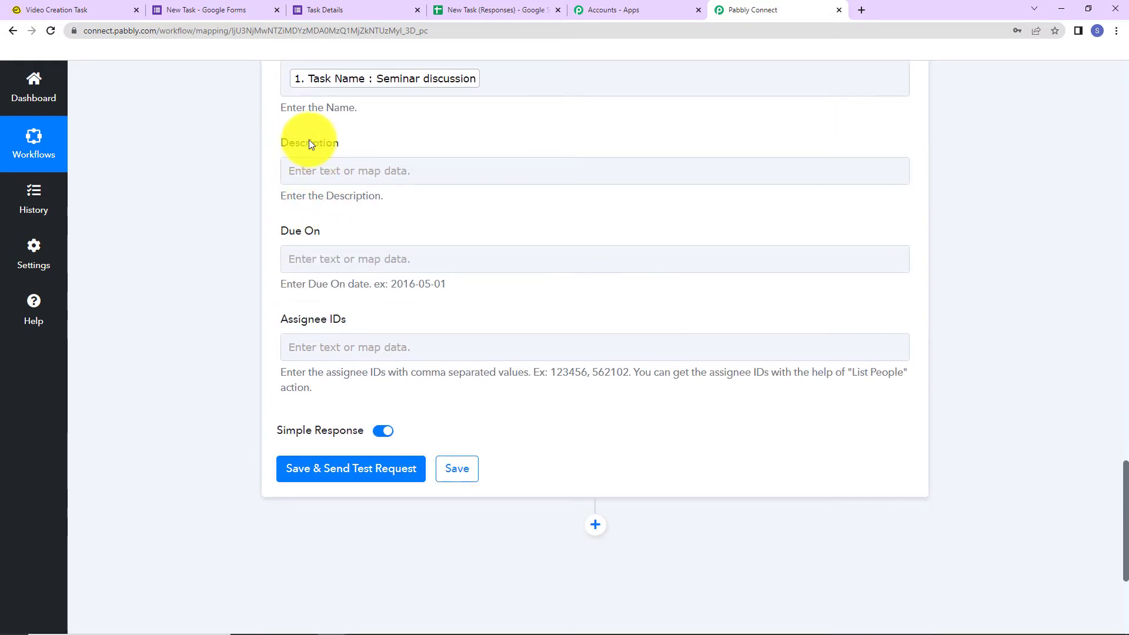
click(310, 170)
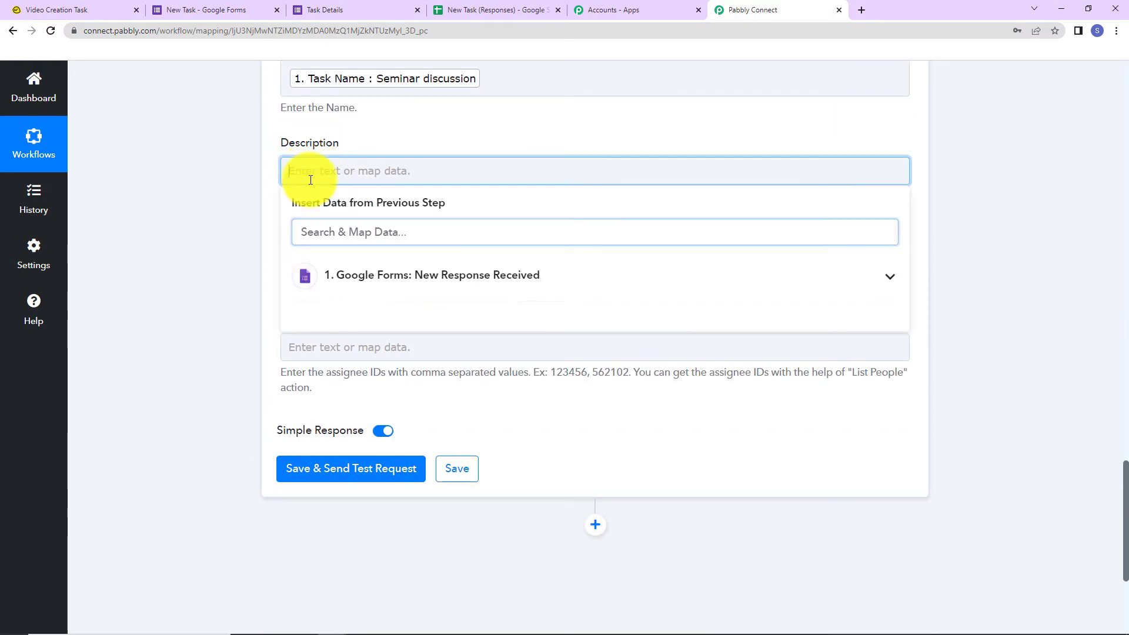
click(350, 274)
click(411, 375)
click(231, 266)
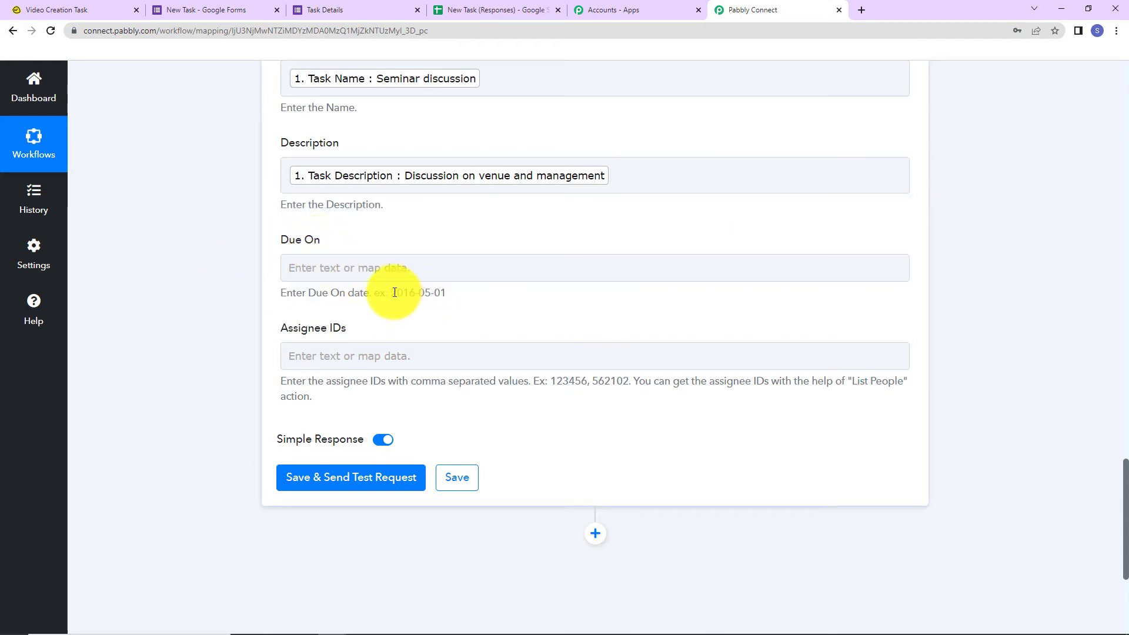
Step: Compare the Due On example format with the response's Due Date, and insert a Date/Time Formatter by Pabbly step before the Basecamp action
drag(392, 291, 452, 300)
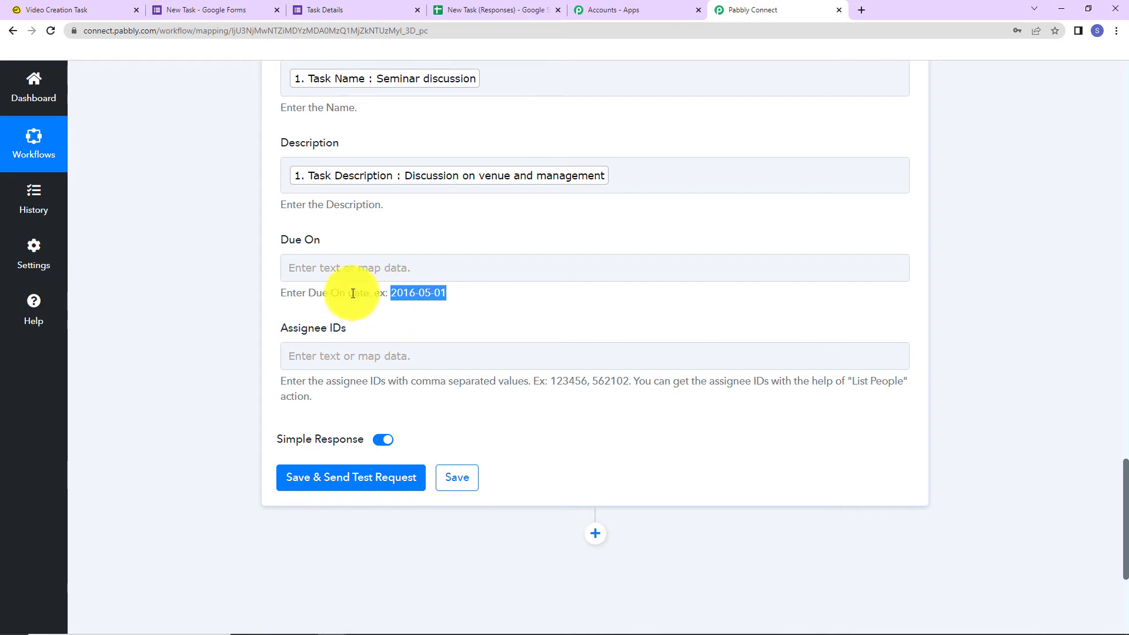
click(245, 259)
scroll(245, 259, up, 15)
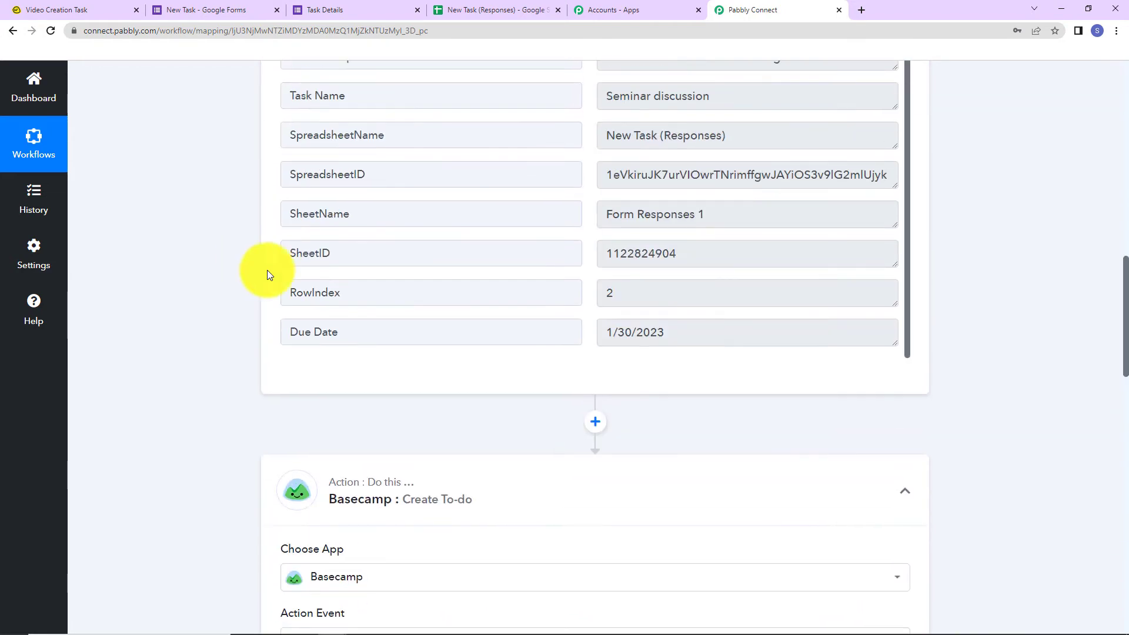
click(607, 332)
drag(607, 332, 680, 341)
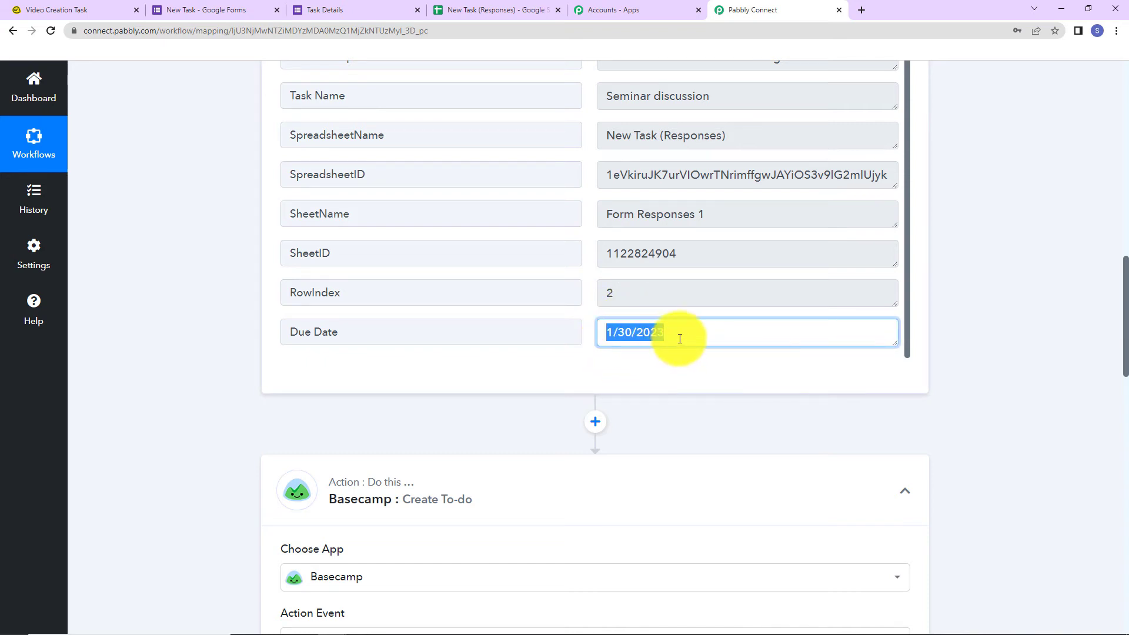
click(595, 421)
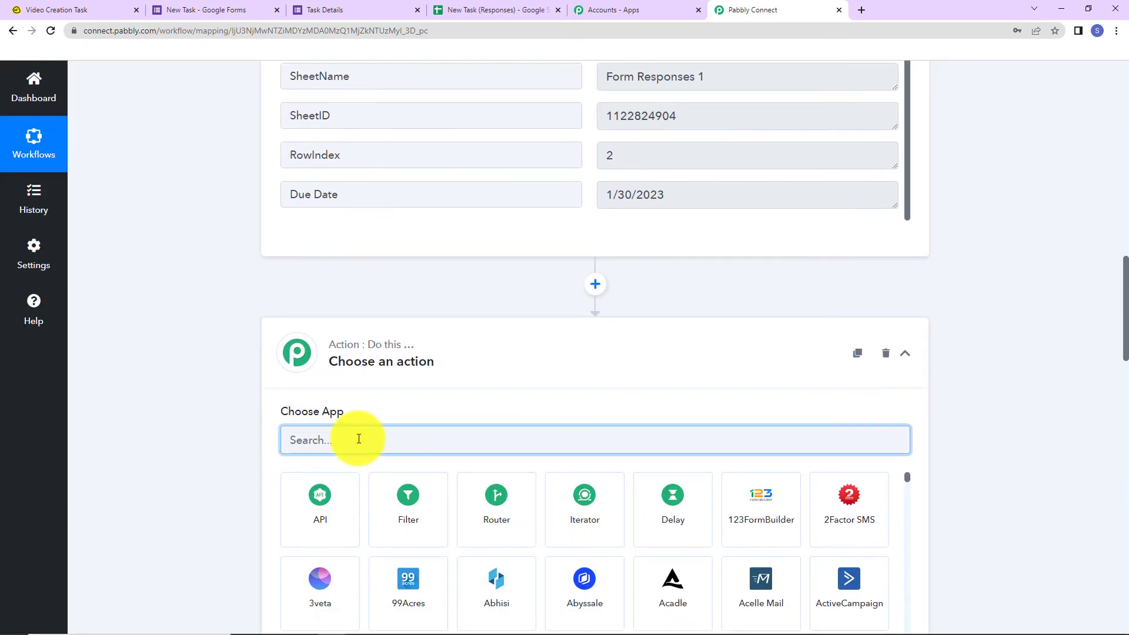
text(date)
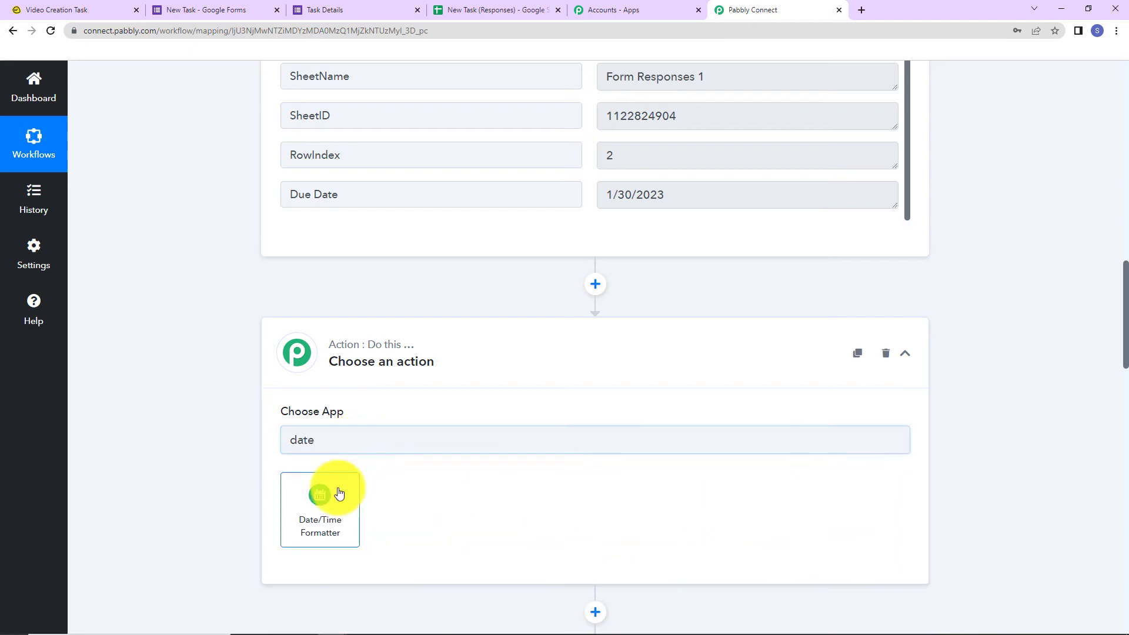
click(339, 493)
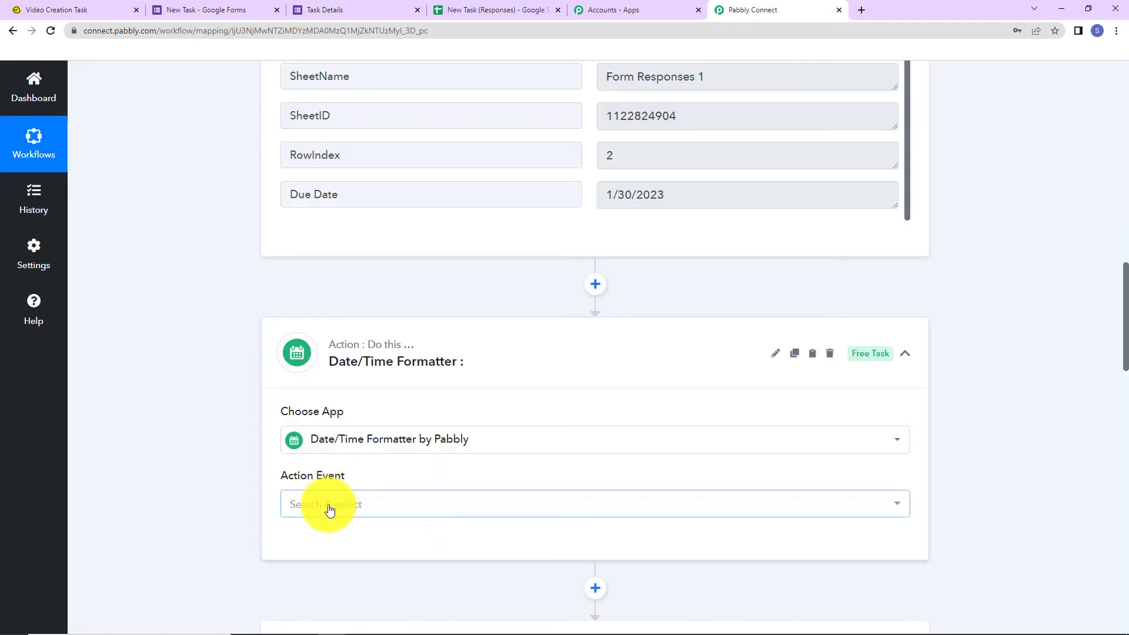
Step: Set the formatter's action event to Format Date Only and connect it
click(327, 507)
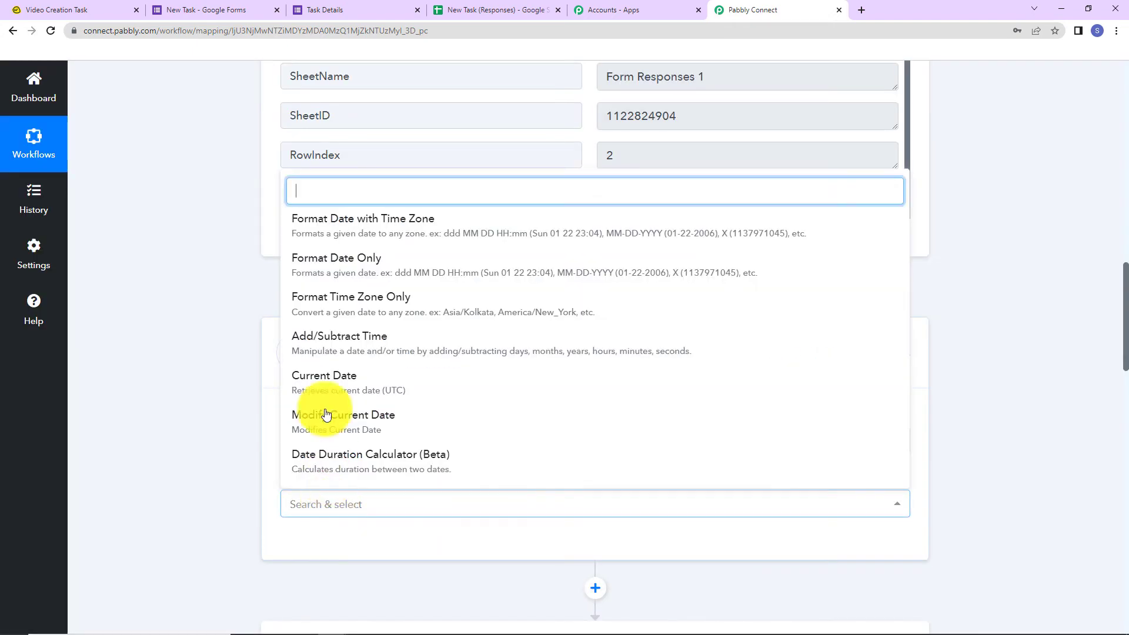
click(344, 266)
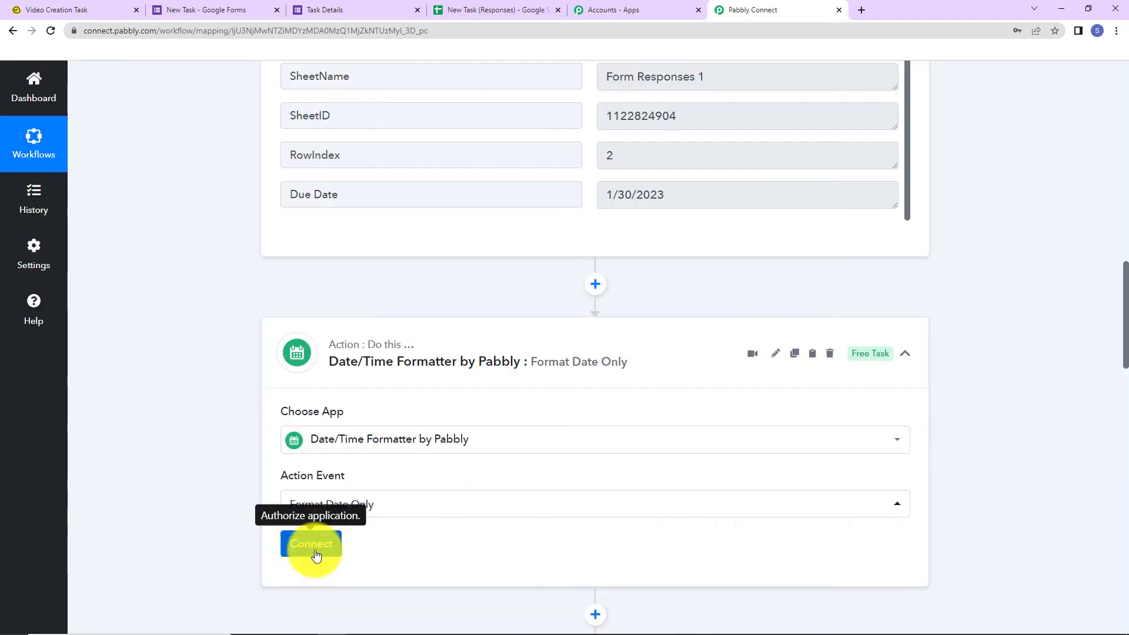
click(316, 555)
scroll(188, 462, down, 7)
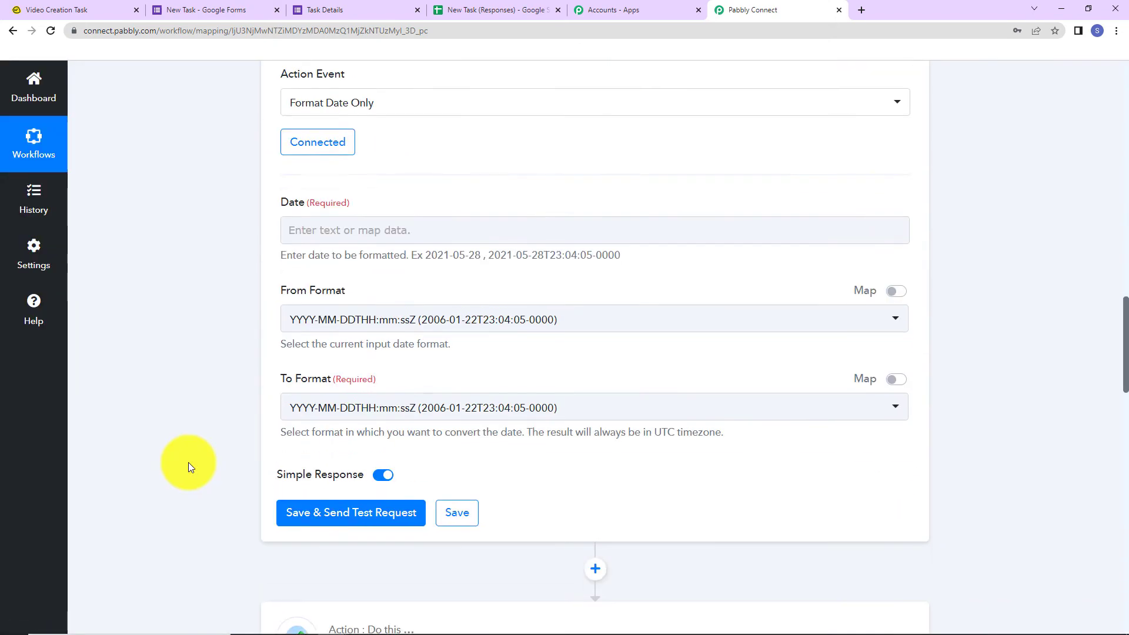
Step: Map the formatter's Date to the Due Date value from the Google Forms response
click(350, 213)
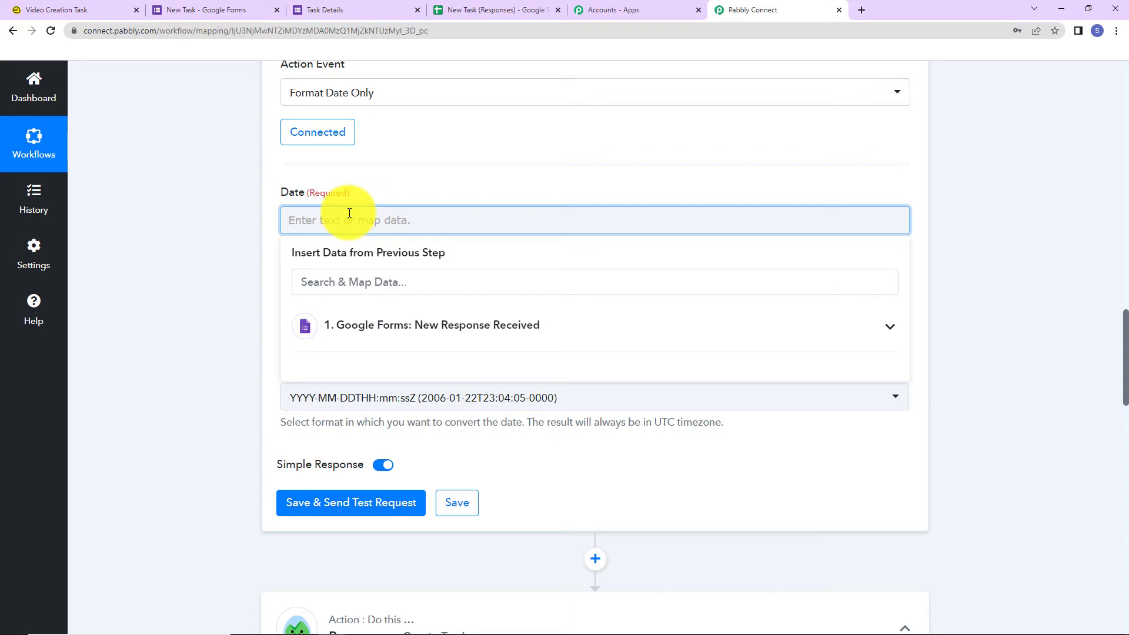
click(352, 346)
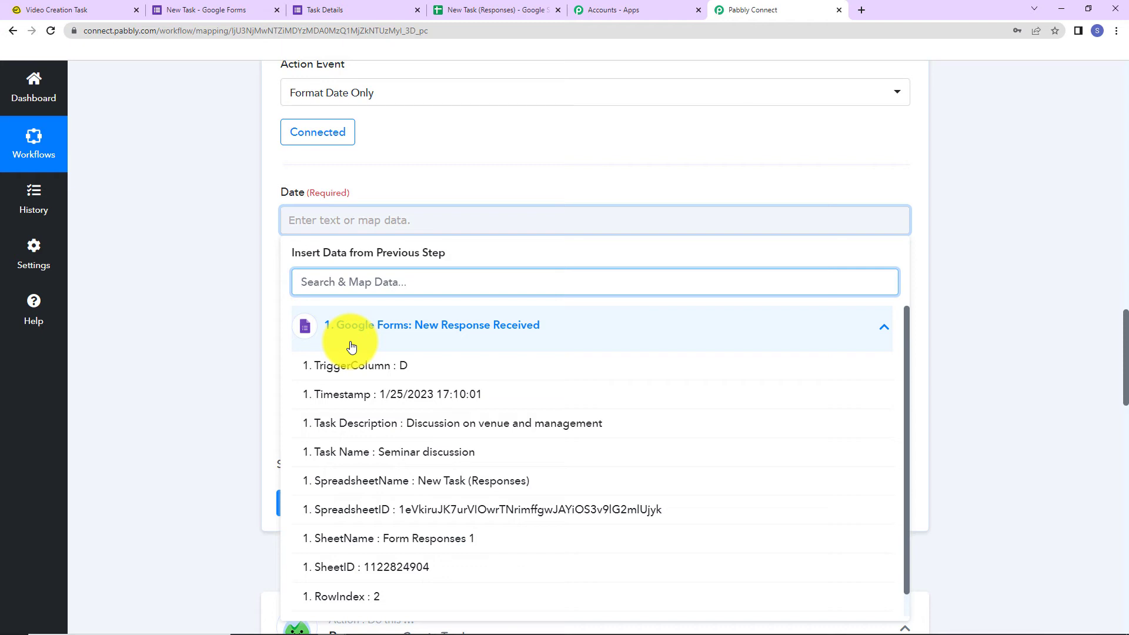
scroll(365, 373, down, 1)
click(421, 610)
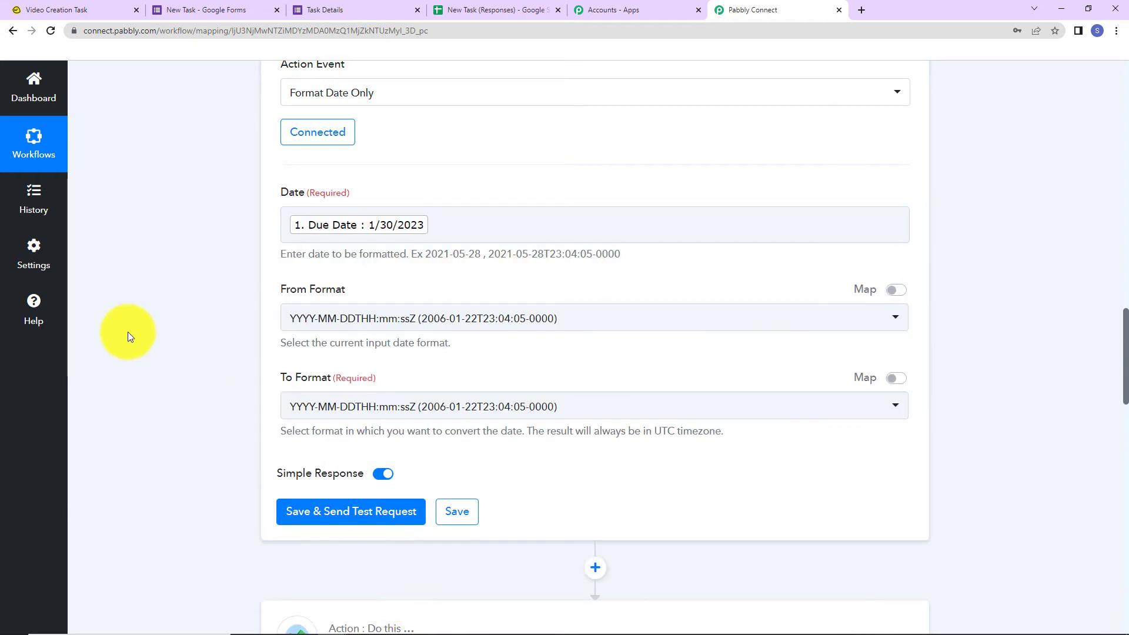
Step: Set the formatter's From Format to MM/DD/YYYY (01/22/2006)
click(343, 323)
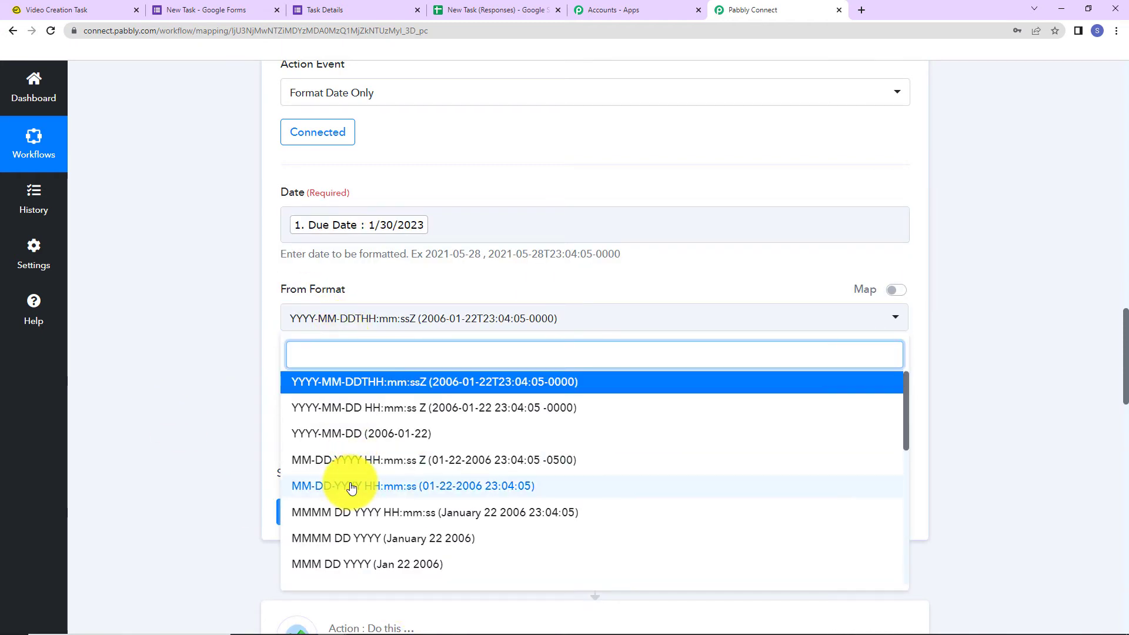
scroll(348, 518, down, 2)
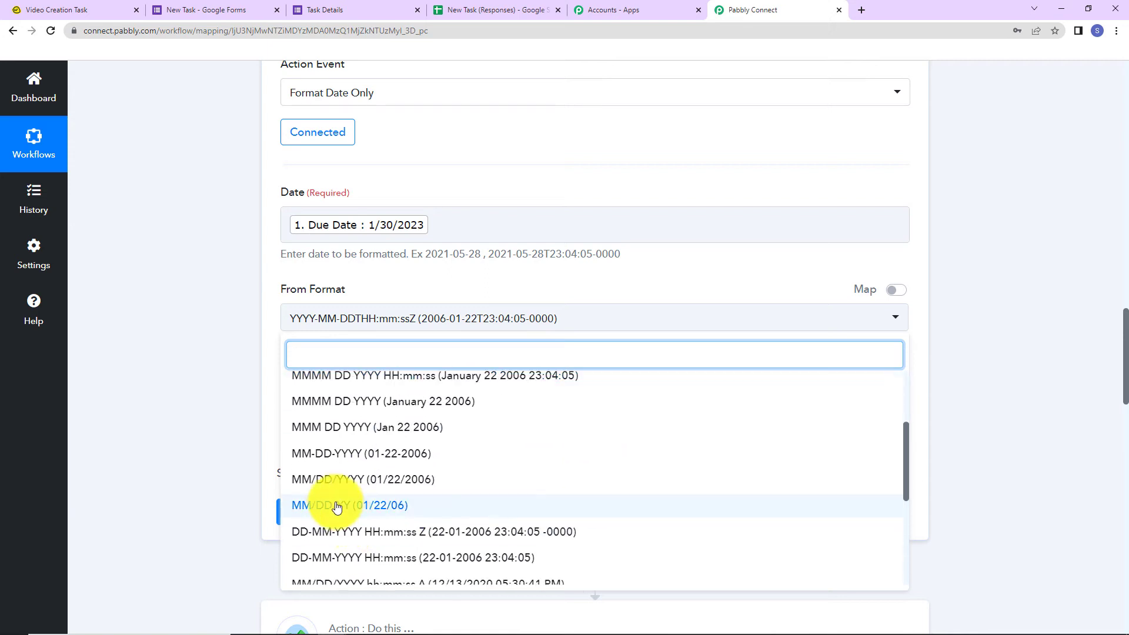
click(335, 505)
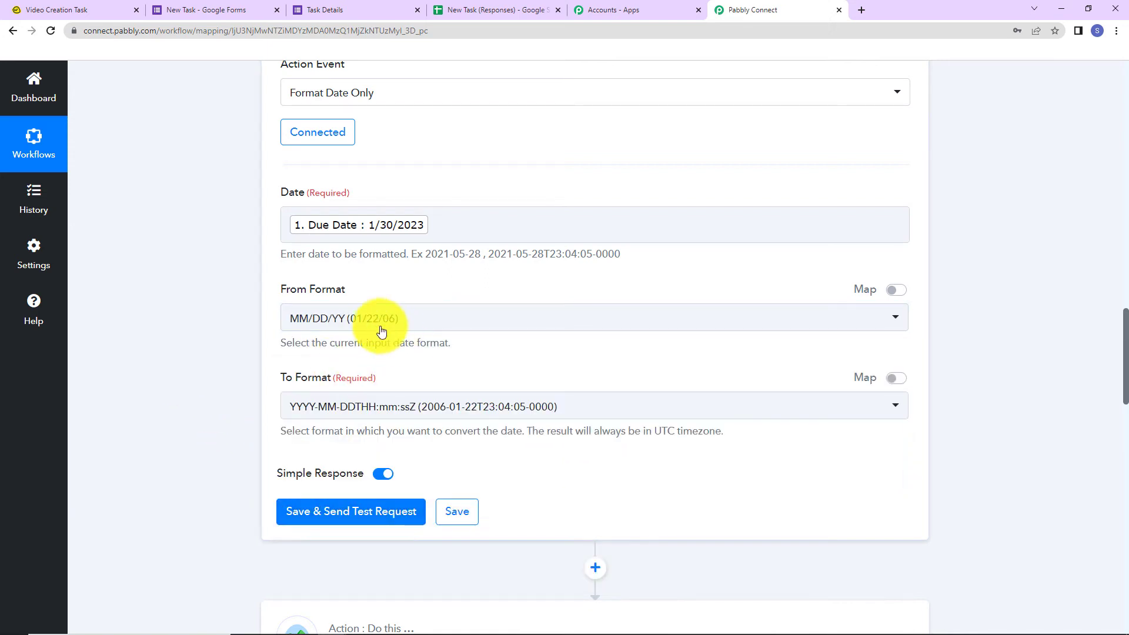
click(375, 327)
click(335, 501)
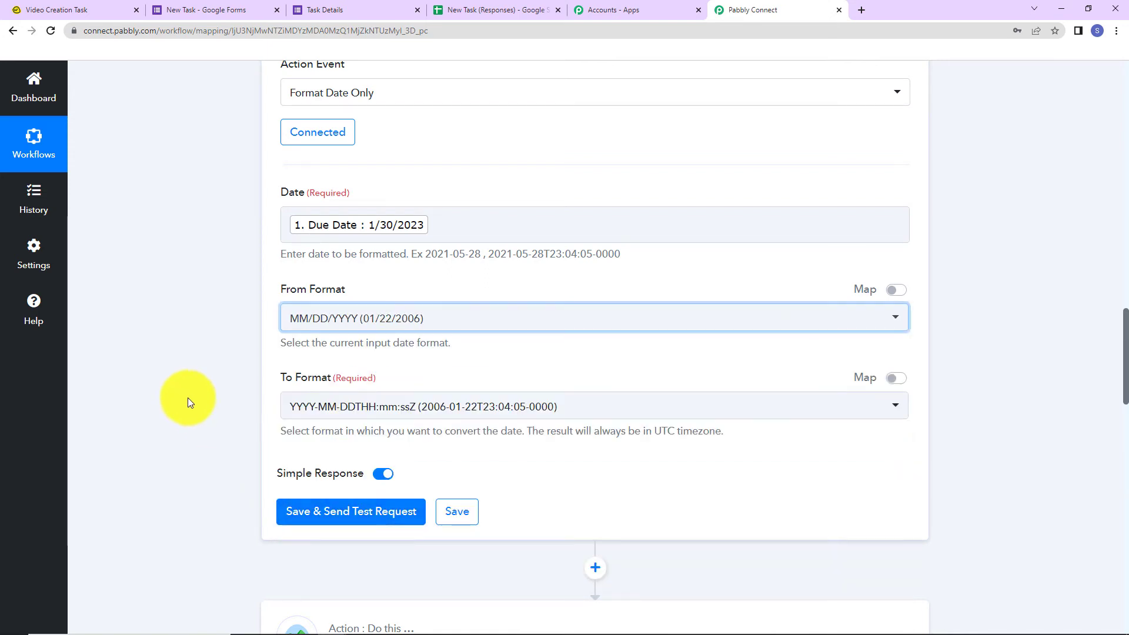
Step: Set the formatter's To Format to YYYY-MM-DD (2006-01-22), then save the step with a test request and check the Result value
scroll(168, 375, down, 2)
click(391, 272)
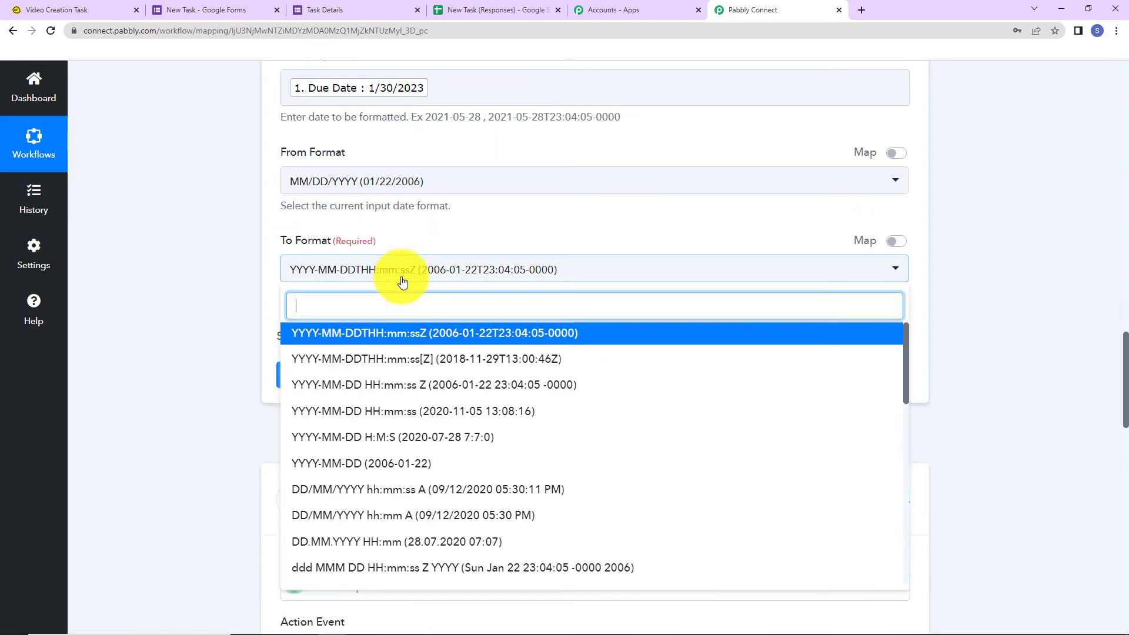
click(308, 464)
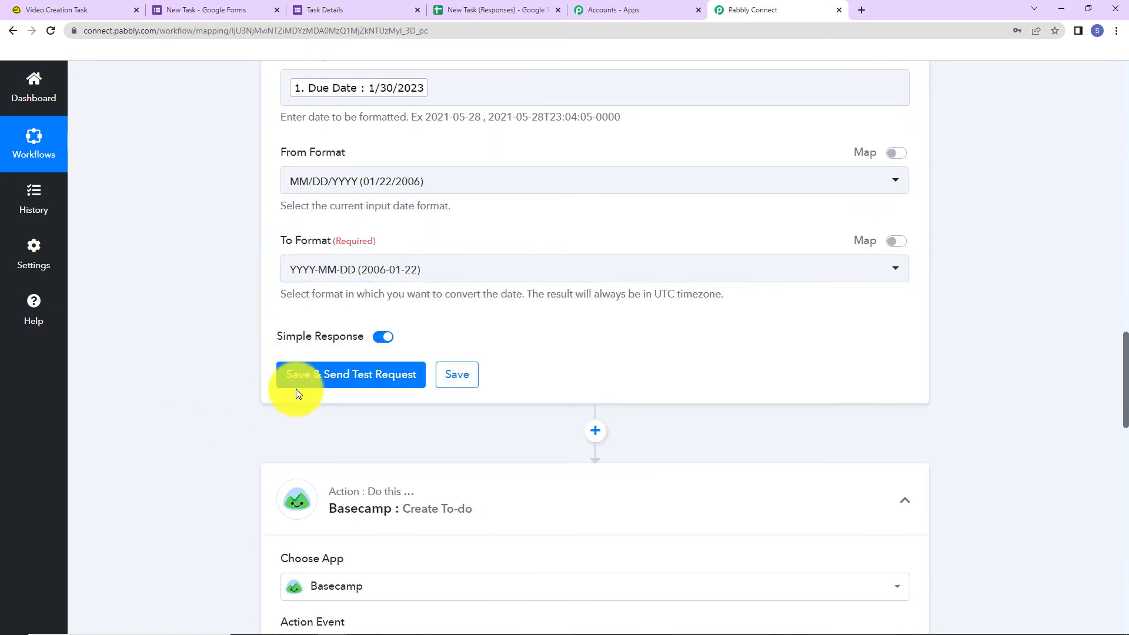
click(366, 386)
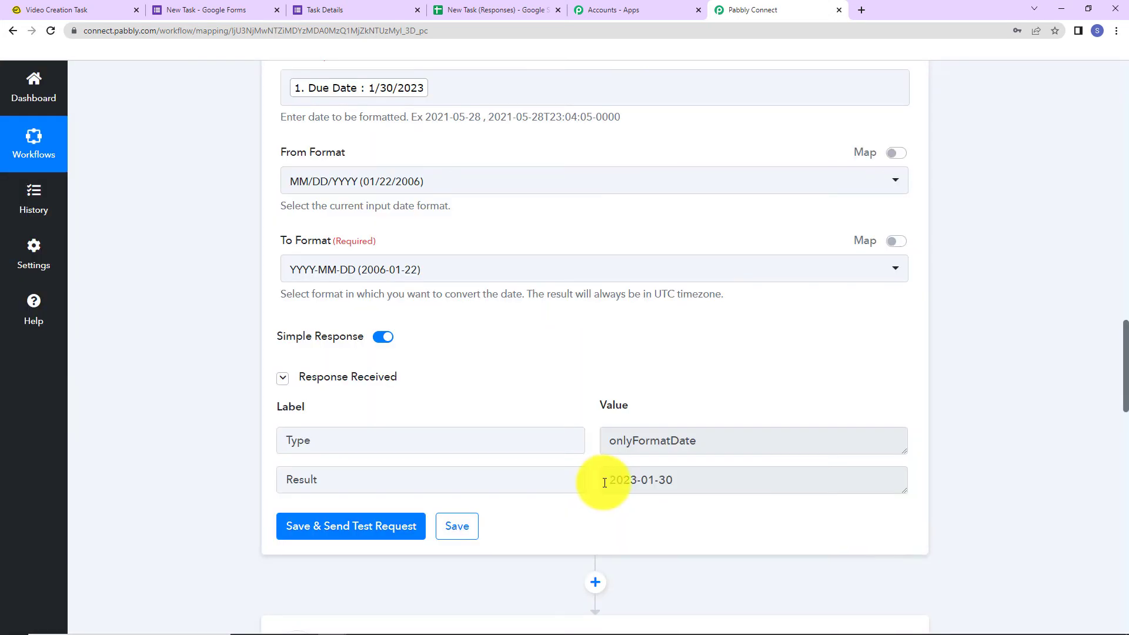
drag(610, 479, 688, 484)
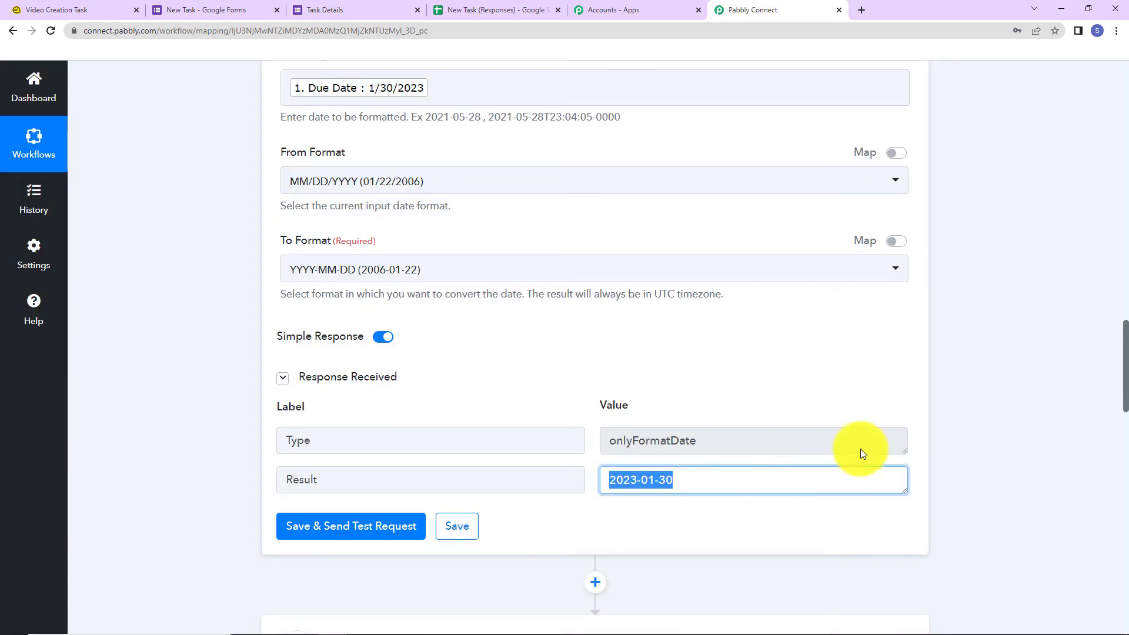
Step: Reopen the Basecamp Create To-do action's connection and save it with the existing connection Basecamp #3
scroll(979, 424, down, 7)
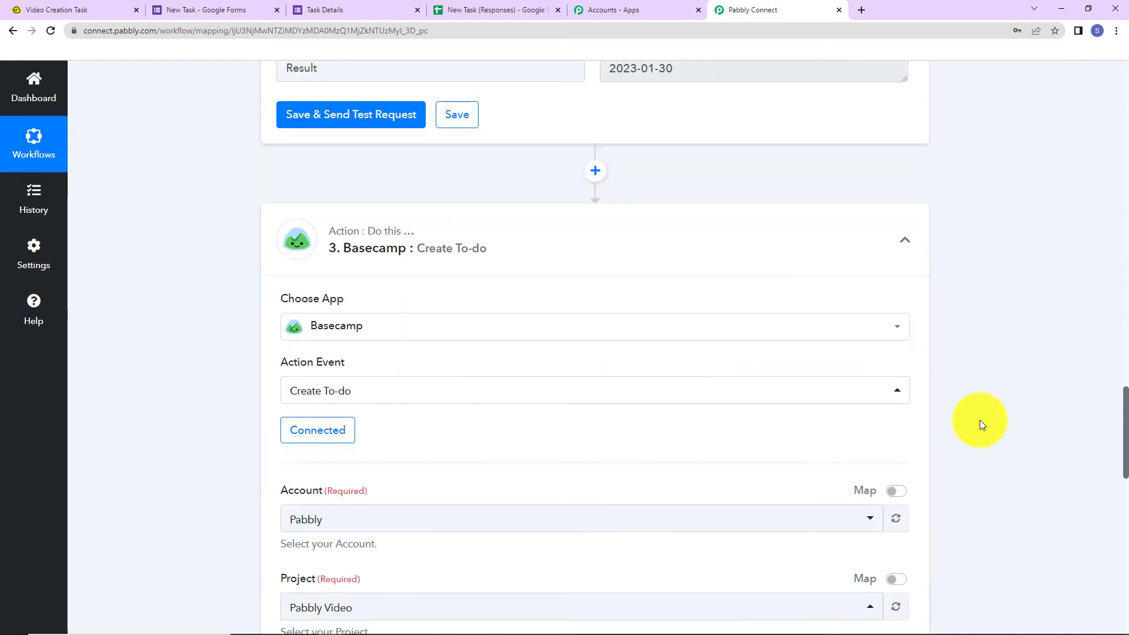
click(328, 434)
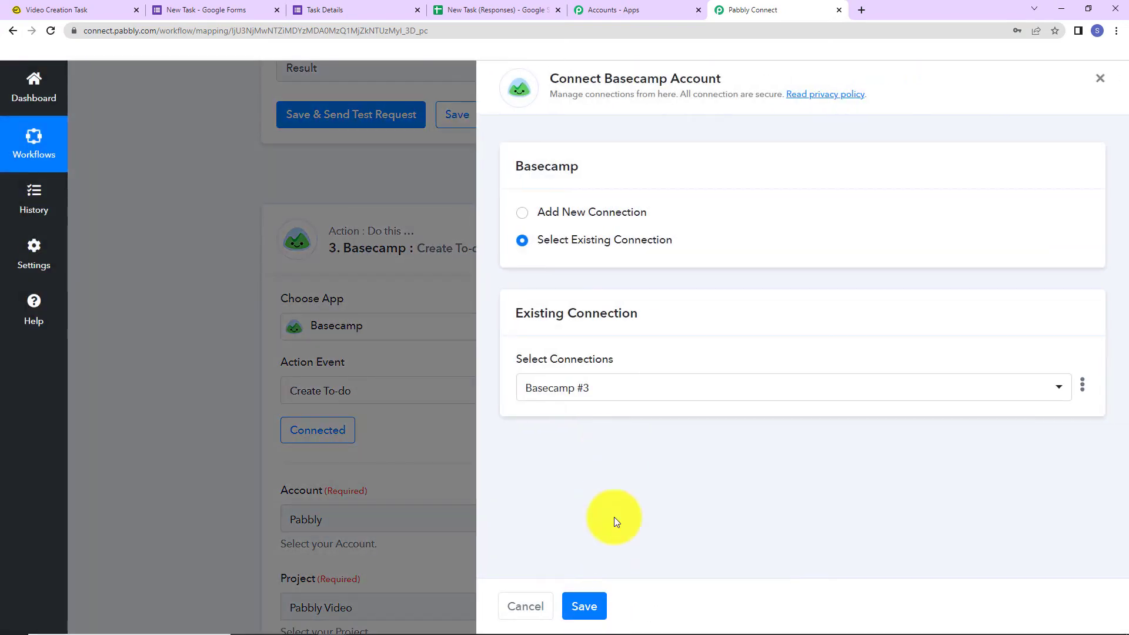
click(582, 607)
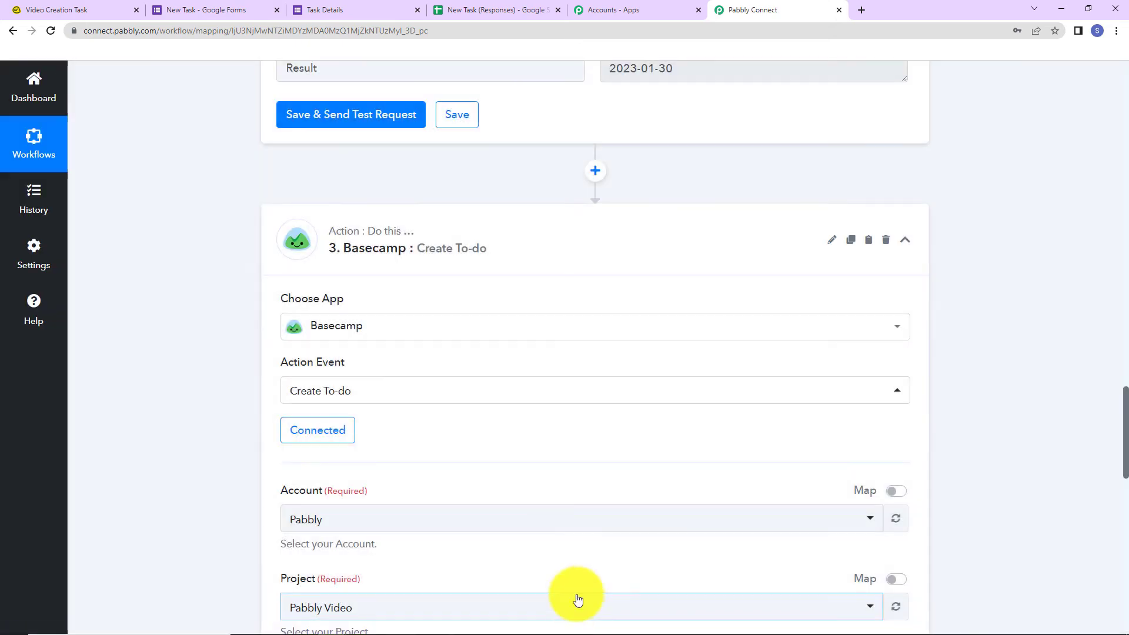
Step: Map the to-do's Due On to the Result value from the Date/Time Formatter step
scroll(517, 412, down, 5)
scroll(512, 412, down, 5)
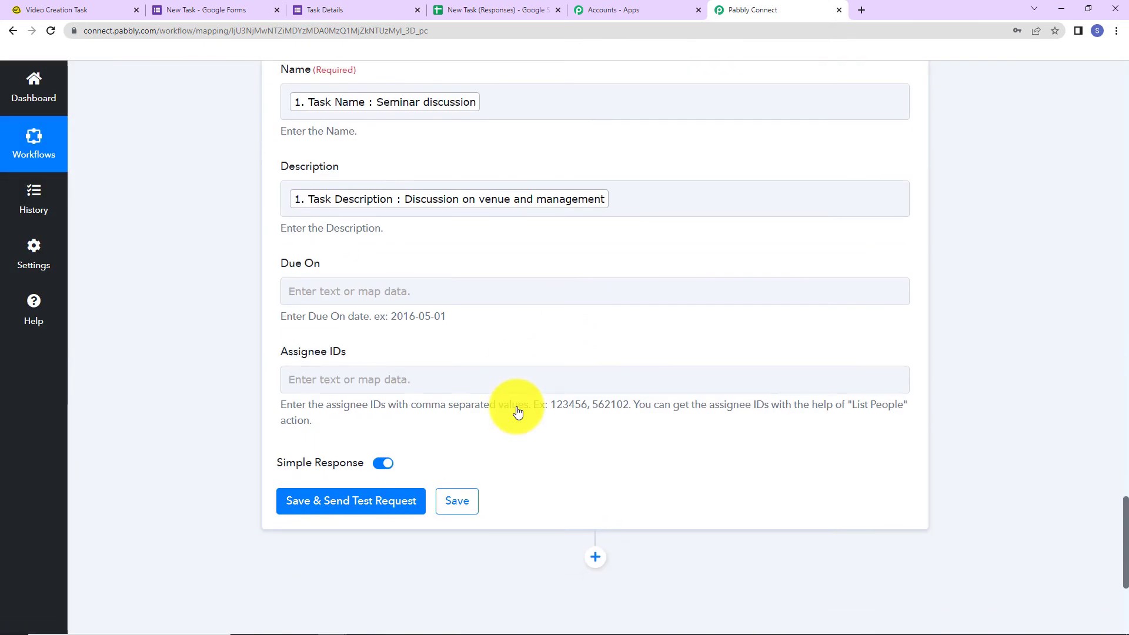
click(324, 291)
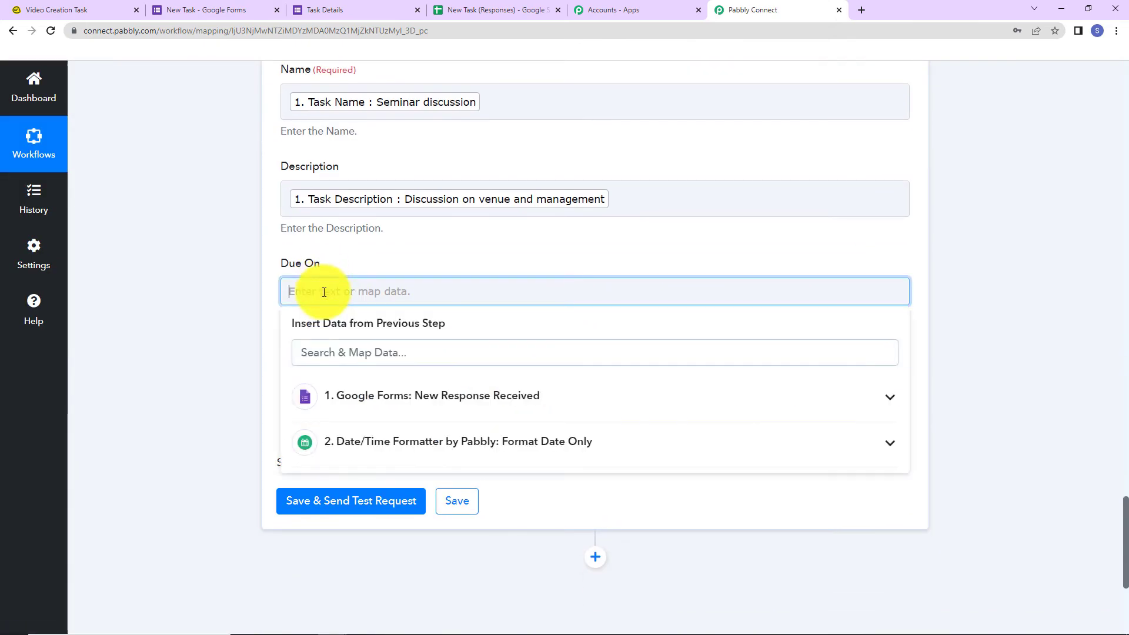
click(369, 449)
click(376, 513)
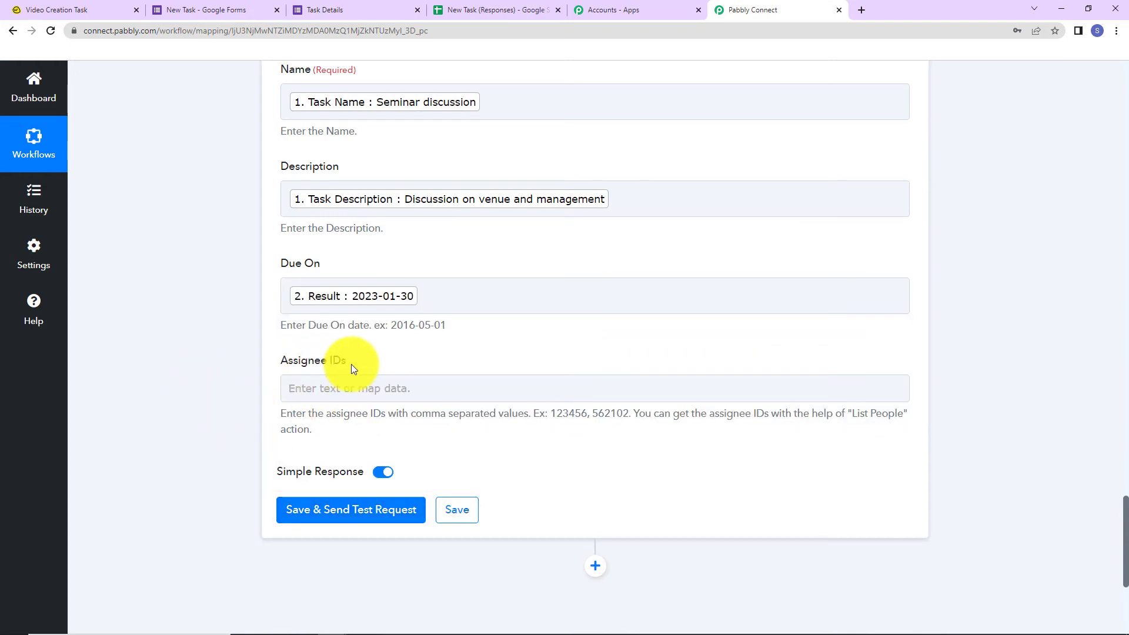
Step: Switch to Basecamp and open the list of people who can see the Pabbly Video project
click(76, 9)
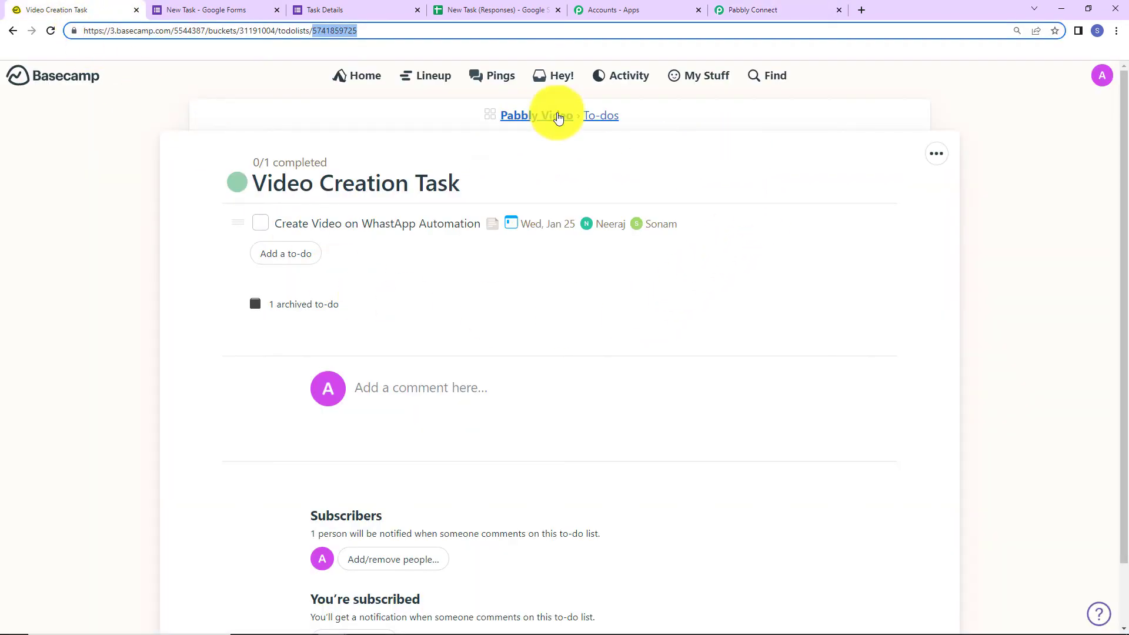
click(537, 117)
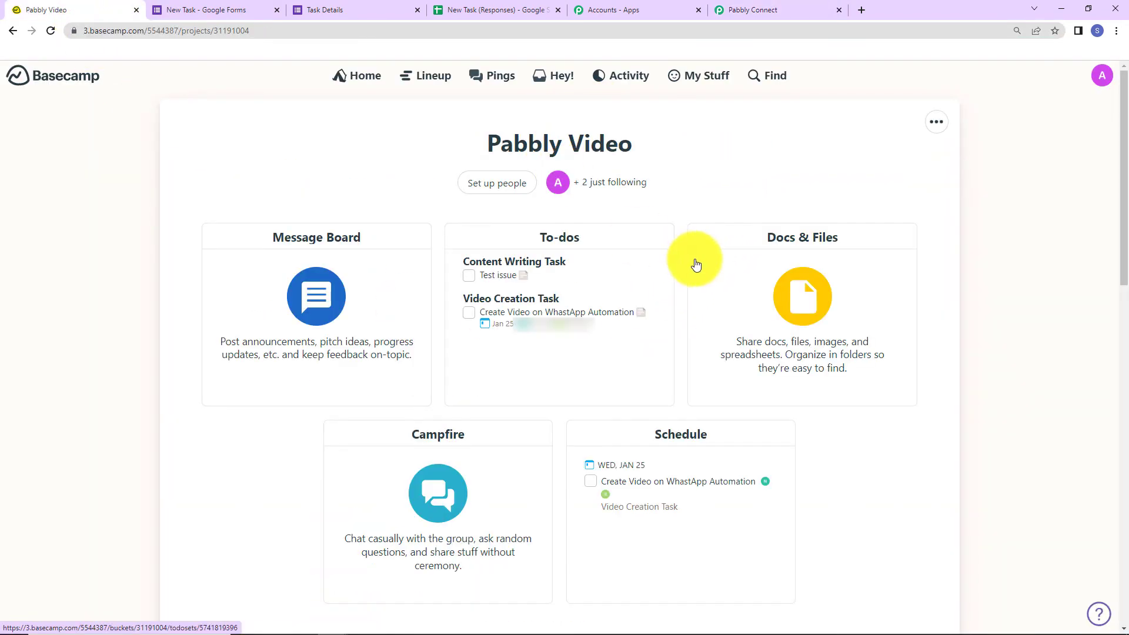
click(936, 125)
click(850, 270)
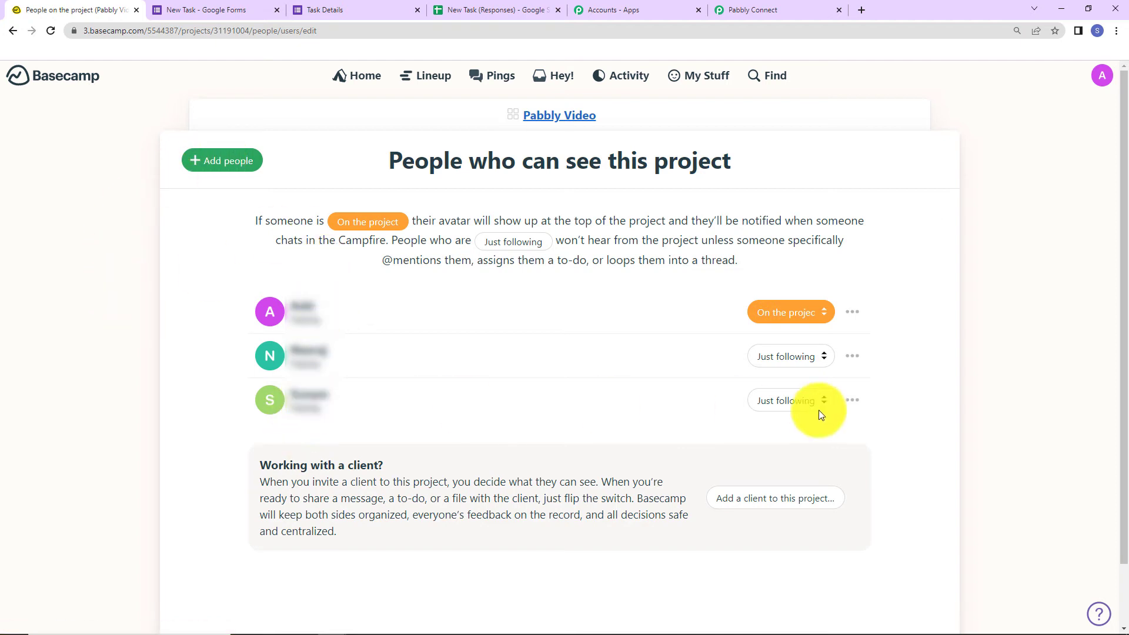
Step: Open the info editing page of the last person listed on the project and copy the user ID from its URL
click(852, 402)
click(751, 435)
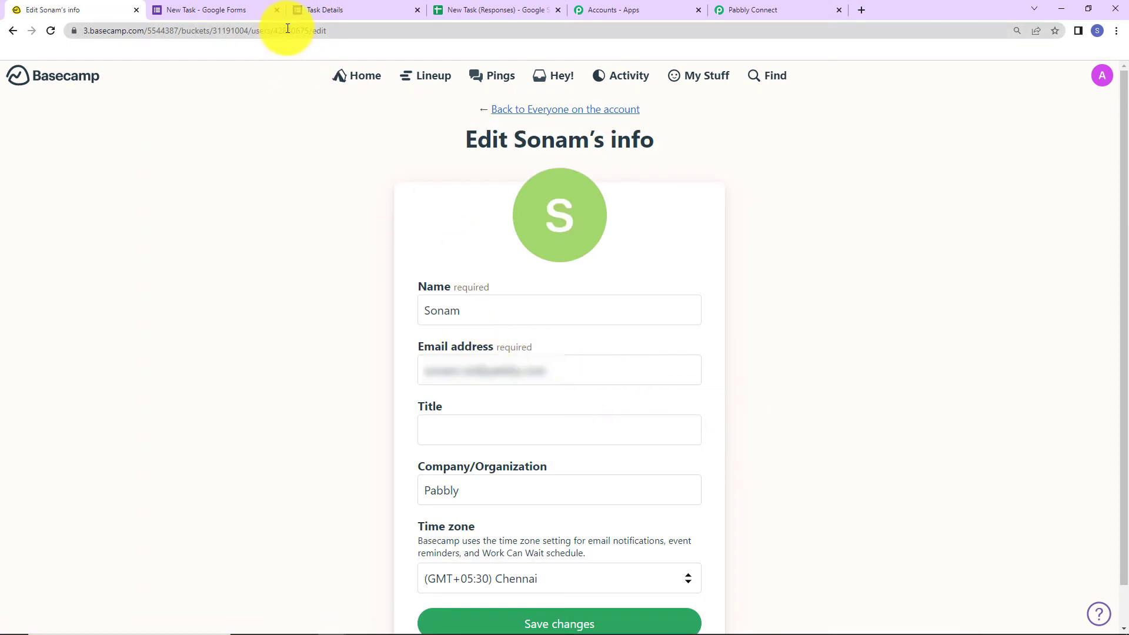
drag(272, 30, 306, 30)
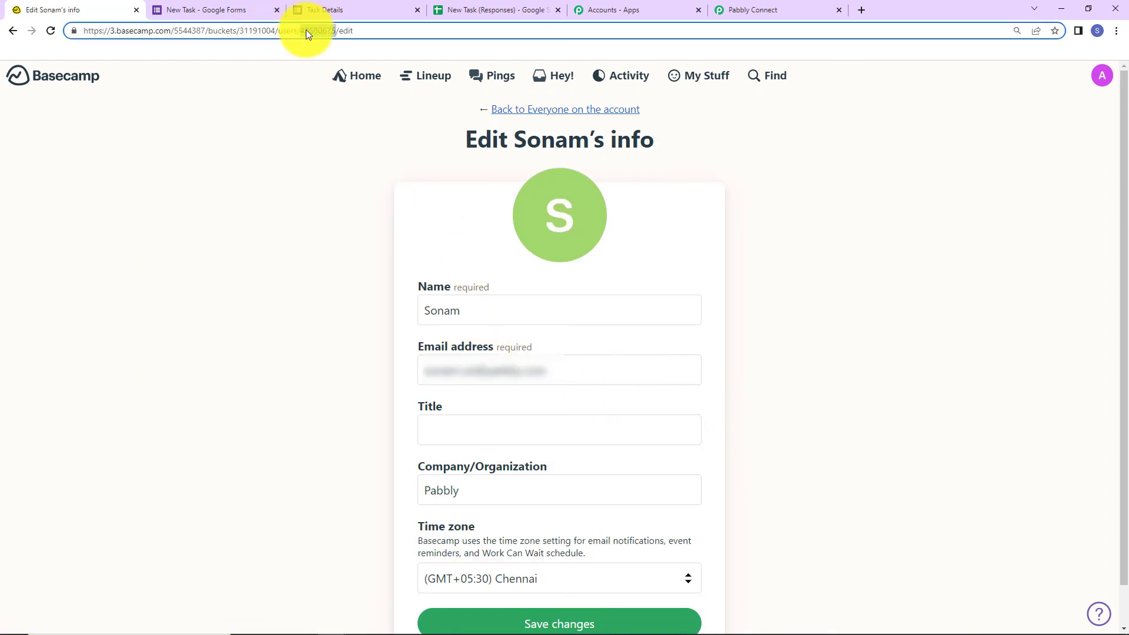
right_click(306, 29)
click(335, 95)
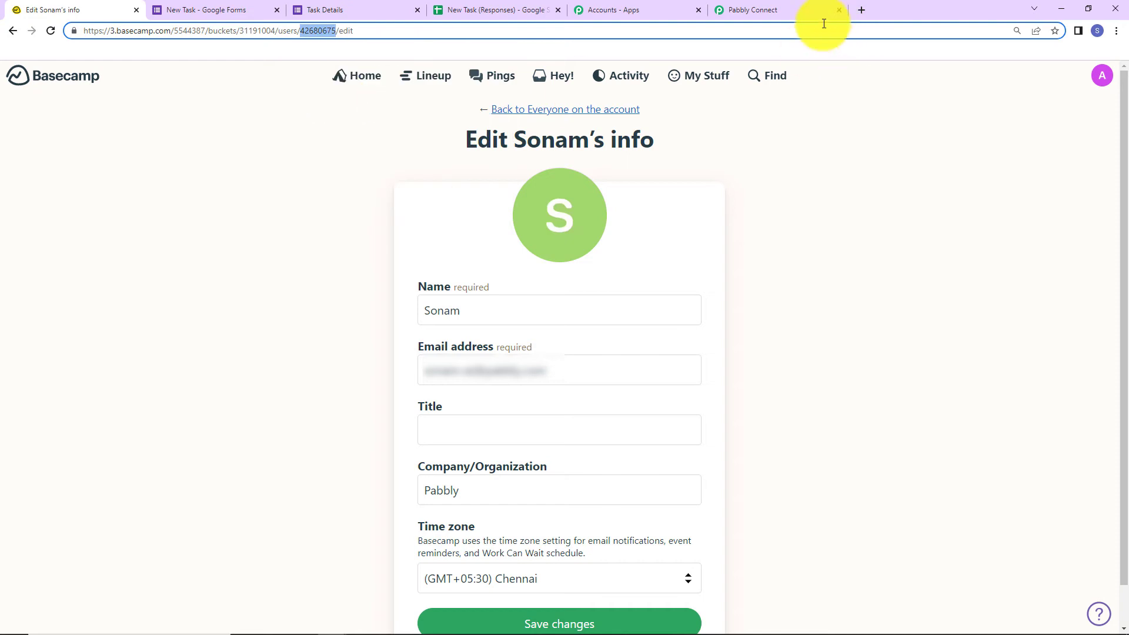
Step: Switch to Pabbly Connect and enter the copied user ID followed by a comma in the to-do's Assignee IDs
click(821, 10)
click(406, 388)
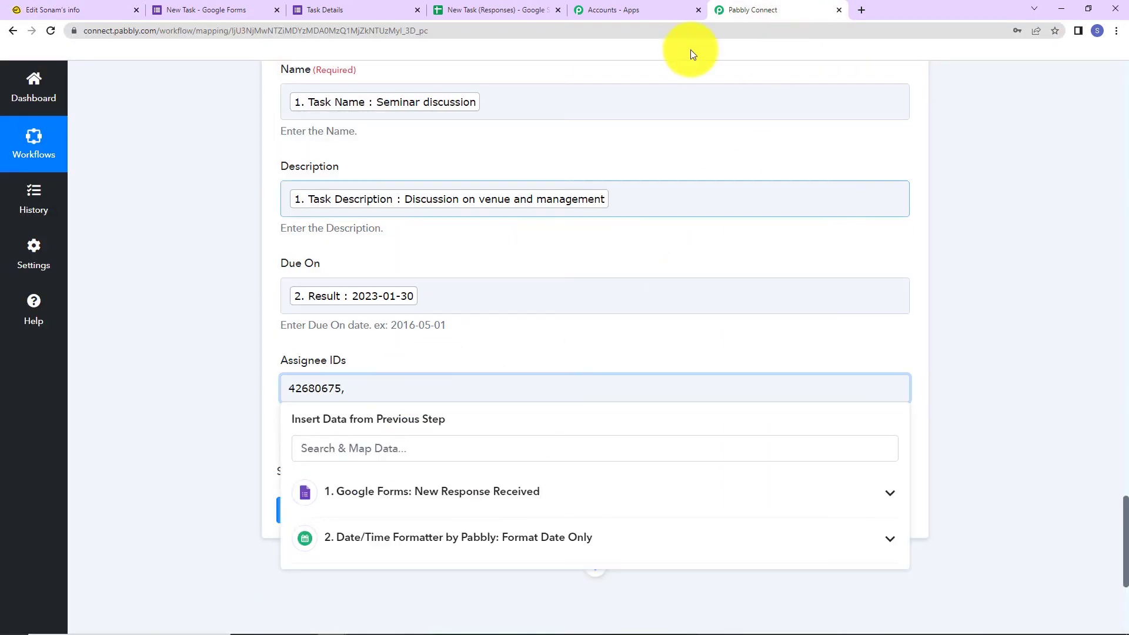
click(619, 9)
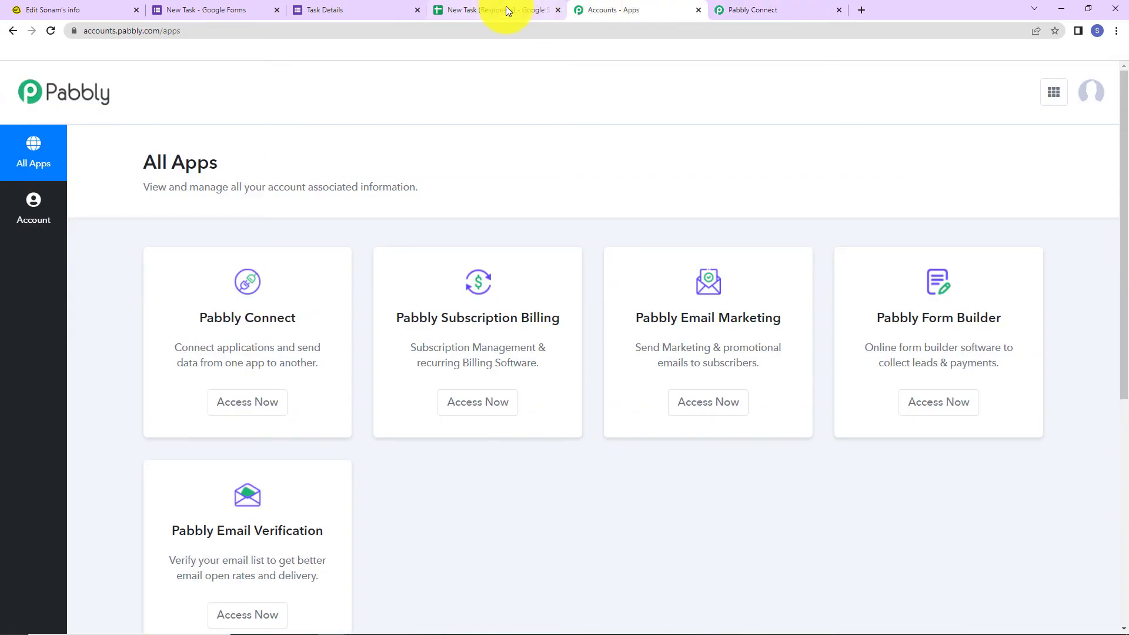
Step: Switch to Basecamp, open the info editing page of the second person listed on the project and copy the user ID from its URL
click(98, 6)
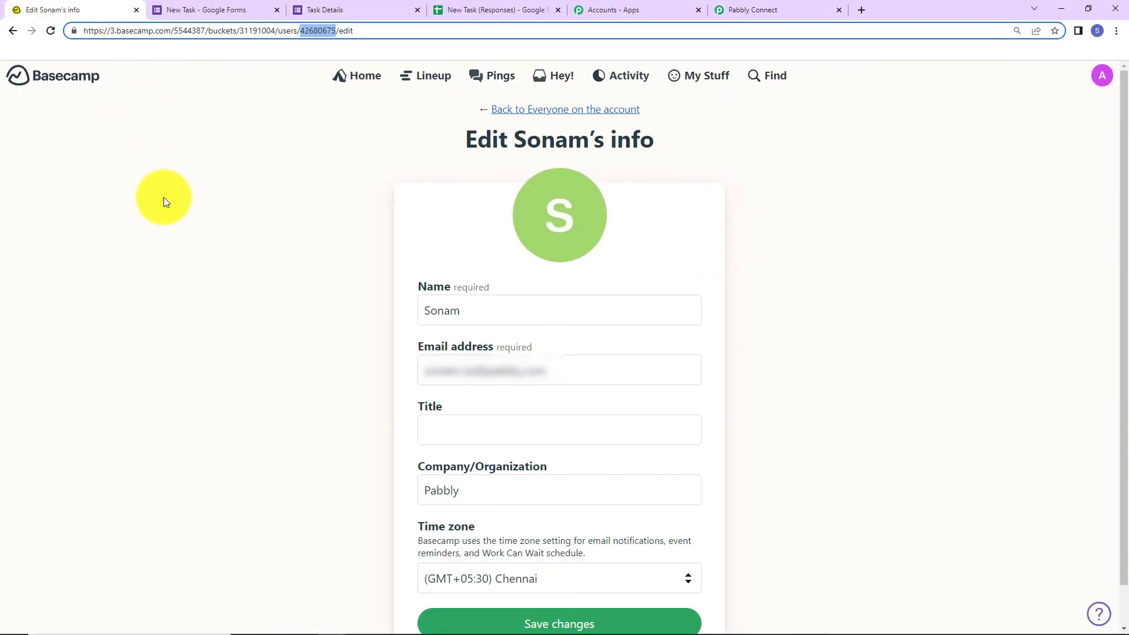
click(12, 30)
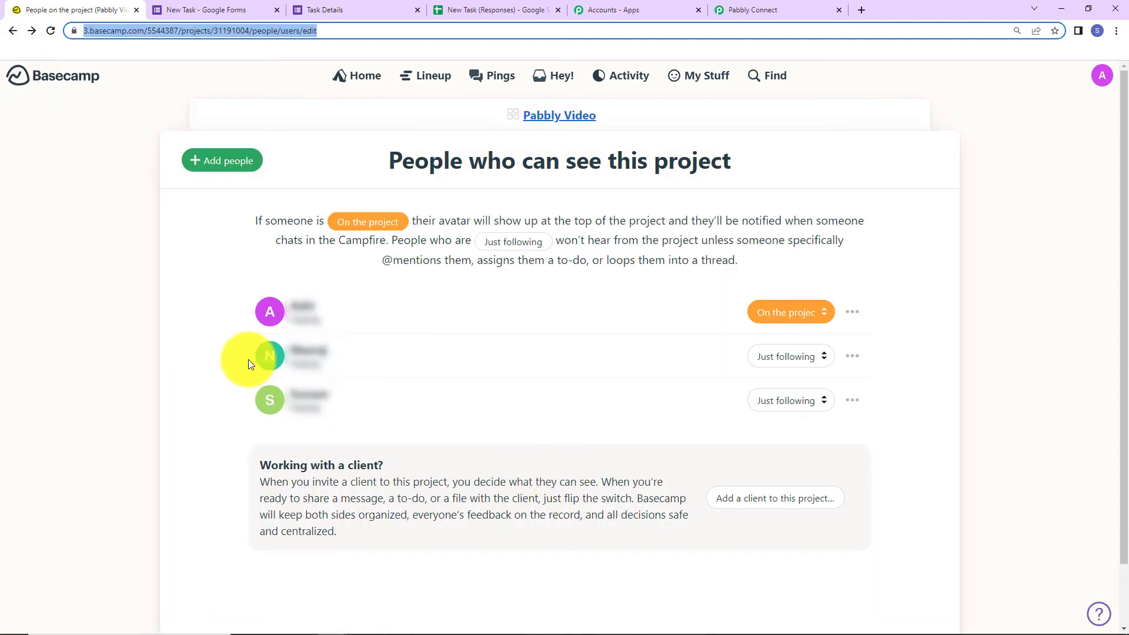
click(851, 356)
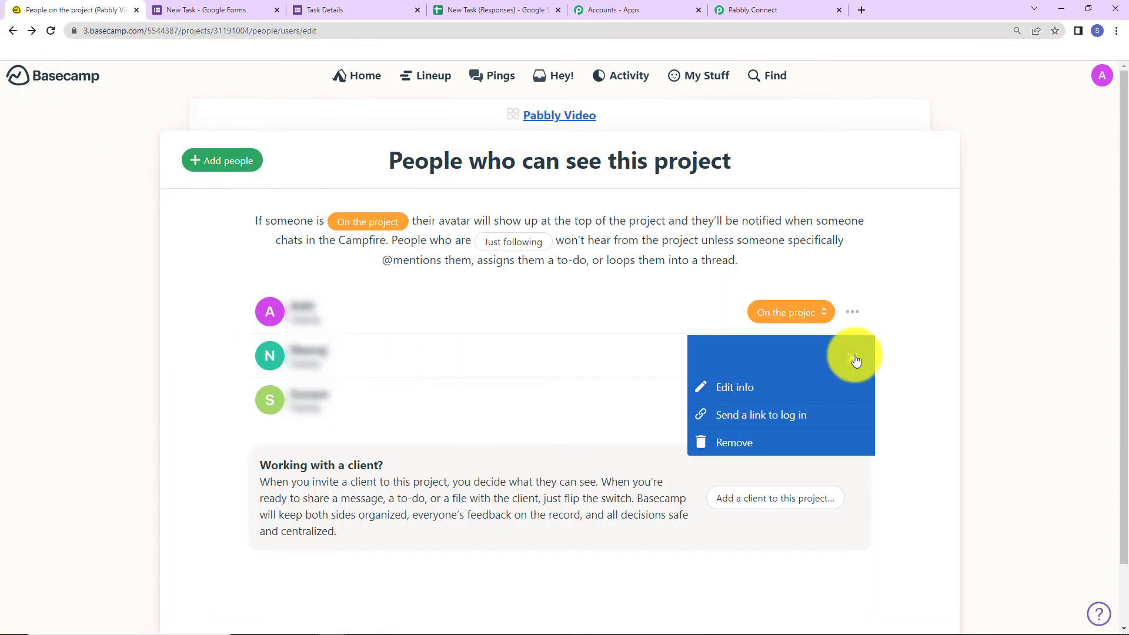
click(767, 388)
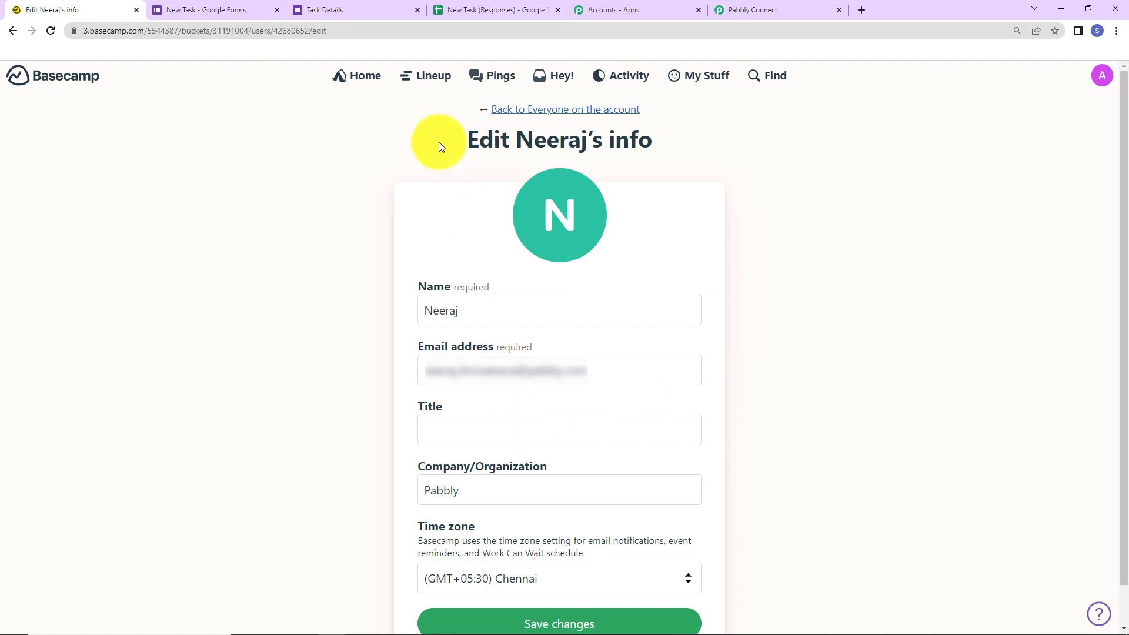
click(297, 35)
double_click(298, 35)
right_click(319, 39)
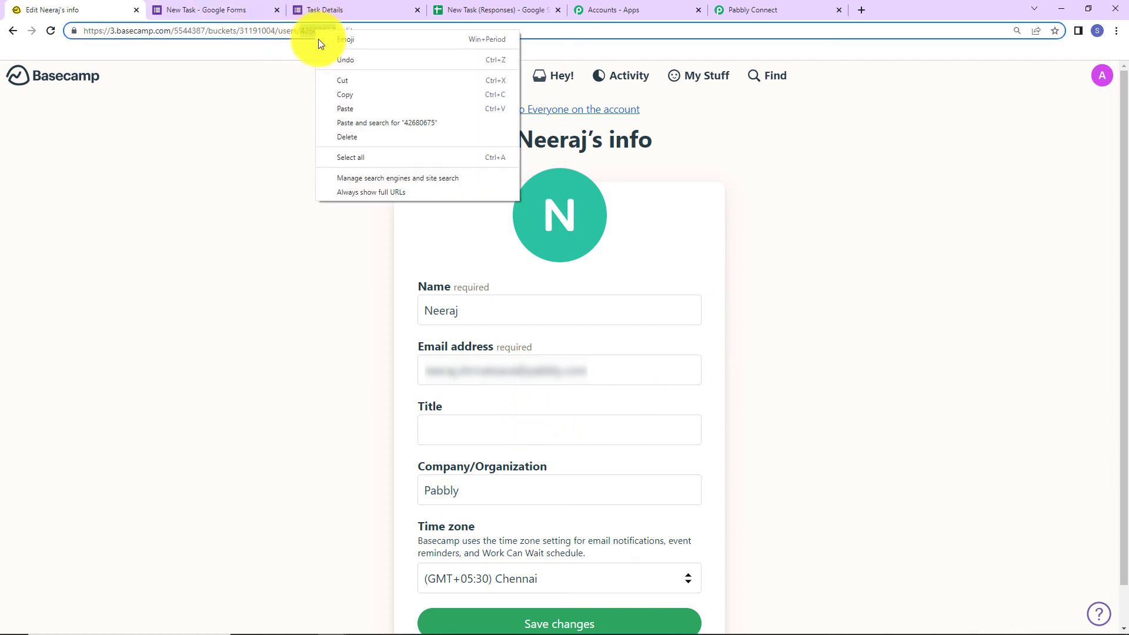
click(348, 94)
Step: Switch to Pabbly Connect, append the copied user ID to the Assignee IDs, and save and send a test request
click(749, 10)
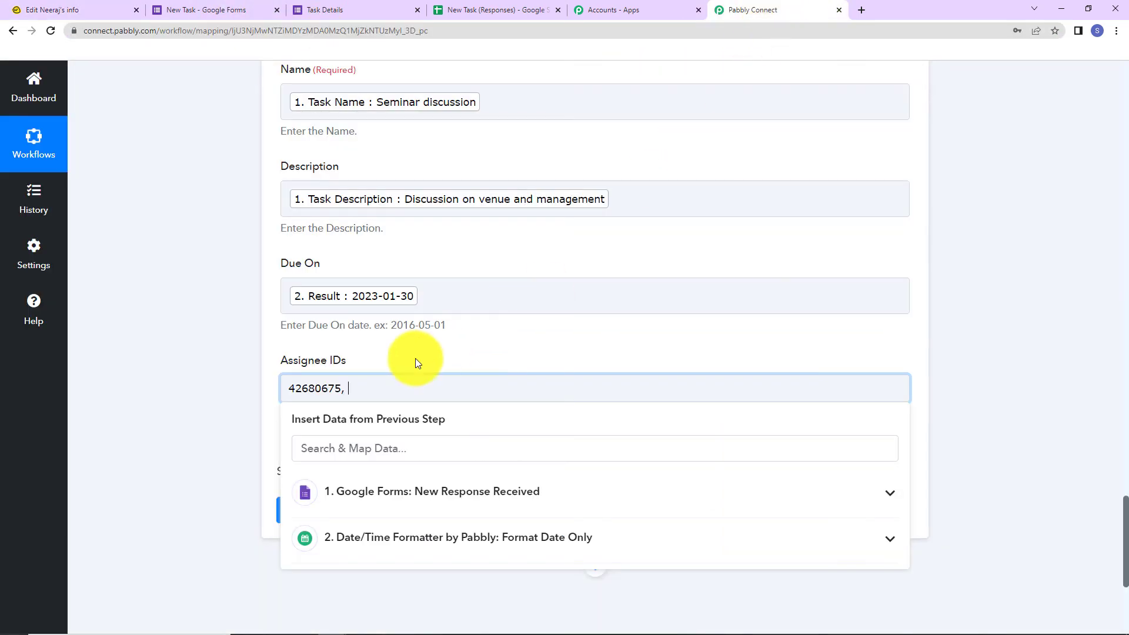
click(204, 354)
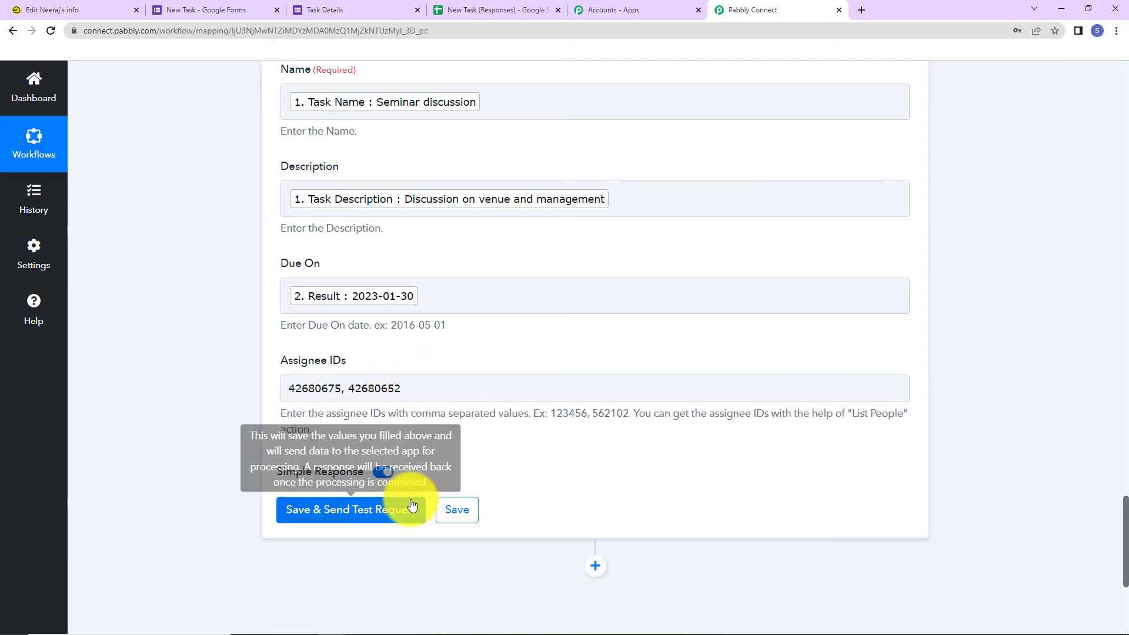
click(359, 510)
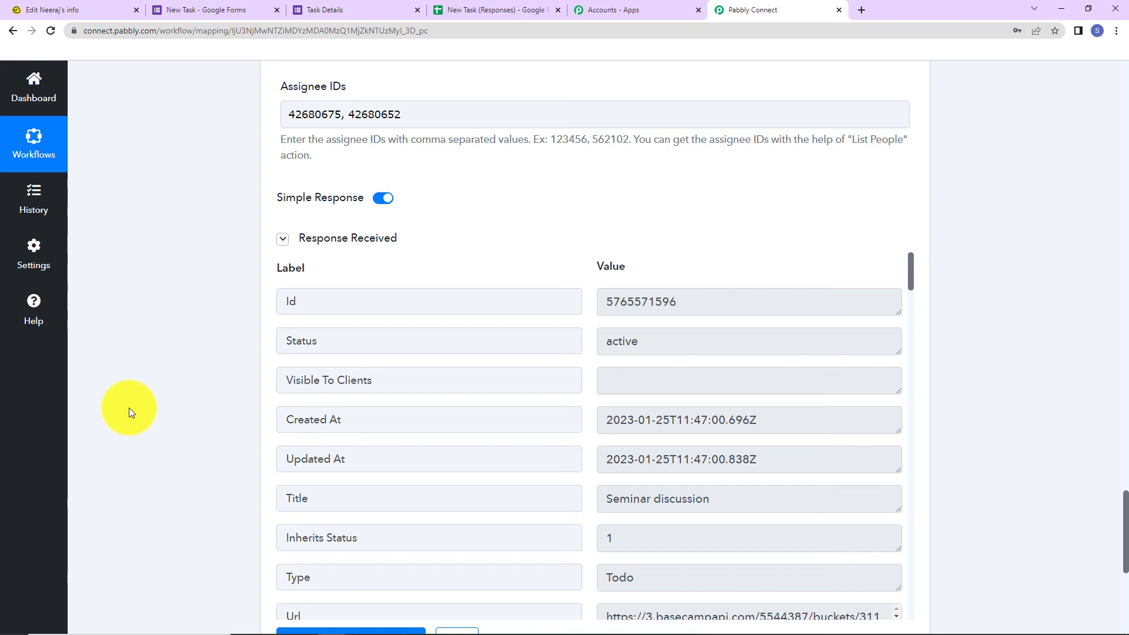
Step: Switch to Basecamp and open the Pabbly Video project's To-dos to check for the test to-do
click(87, 4)
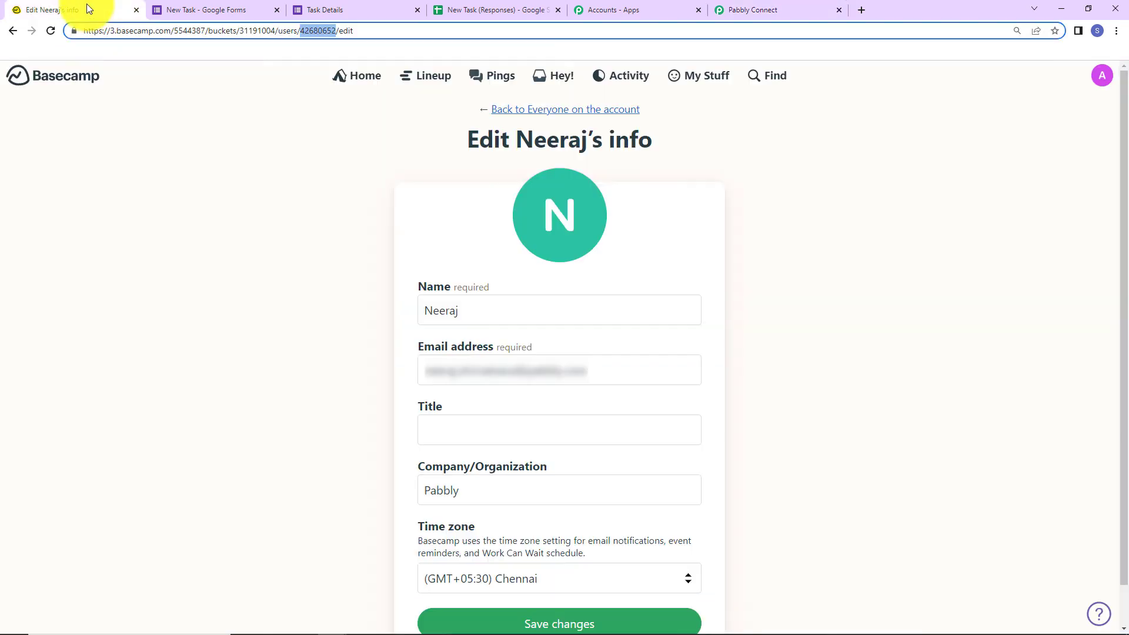
click(364, 74)
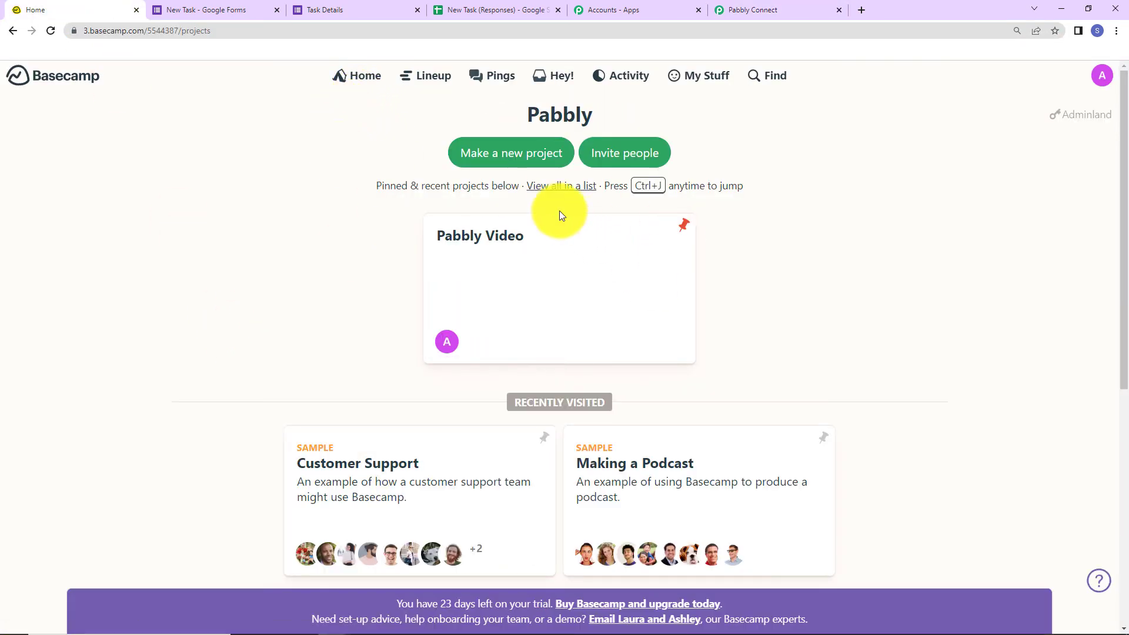
click(516, 257)
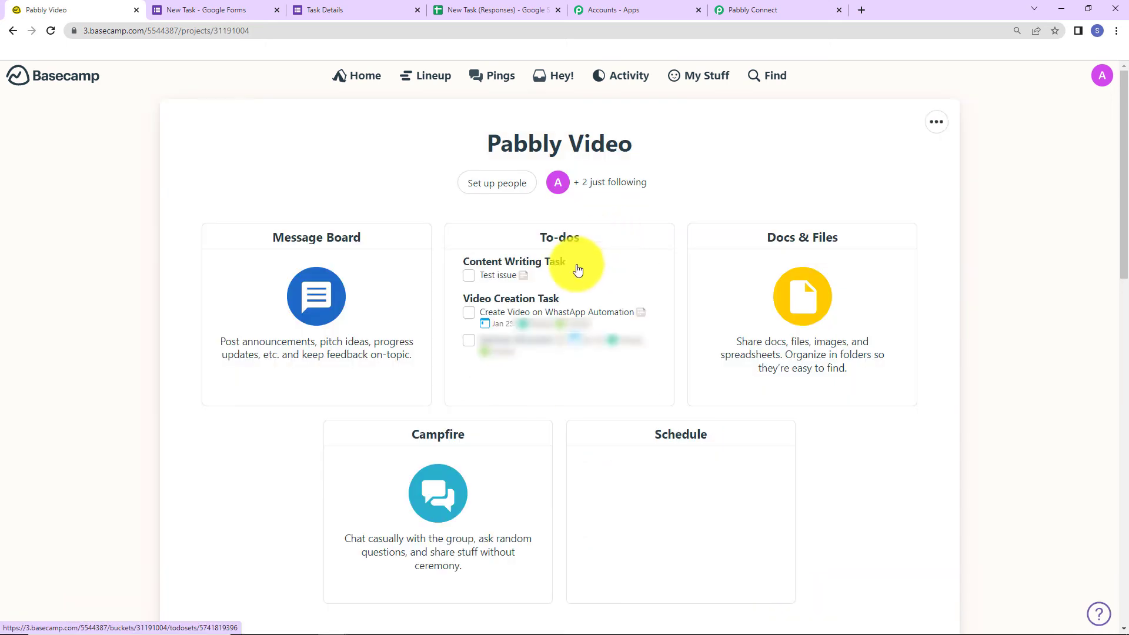
click(597, 241)
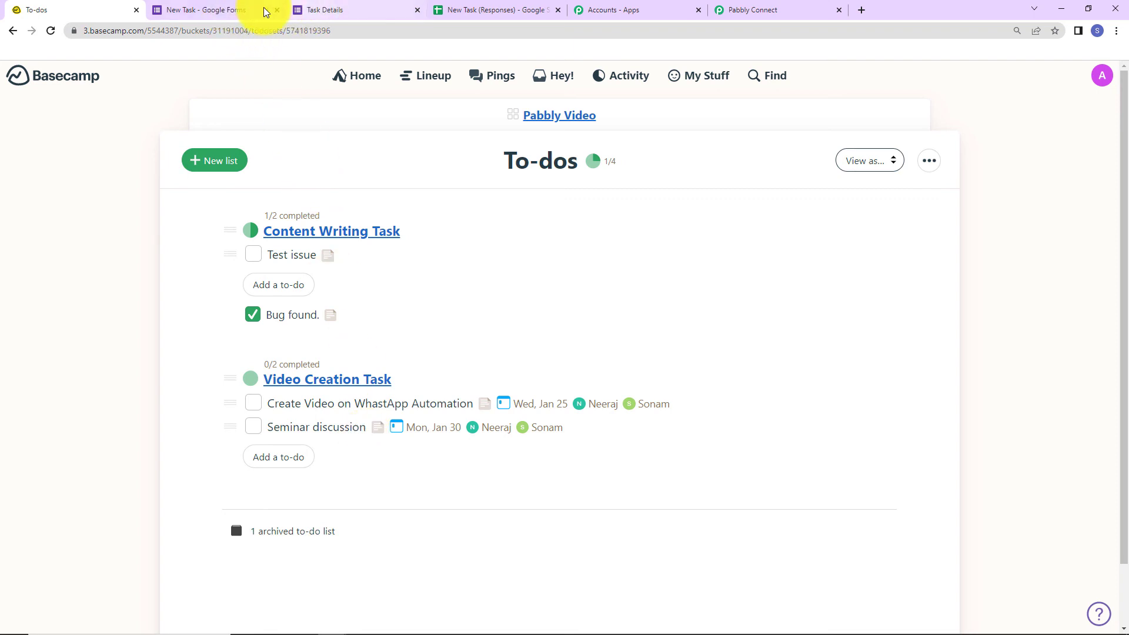
Step: Switch to the Task Details form and start another response with the task name "Video Details Discussion"
click(338, 12)
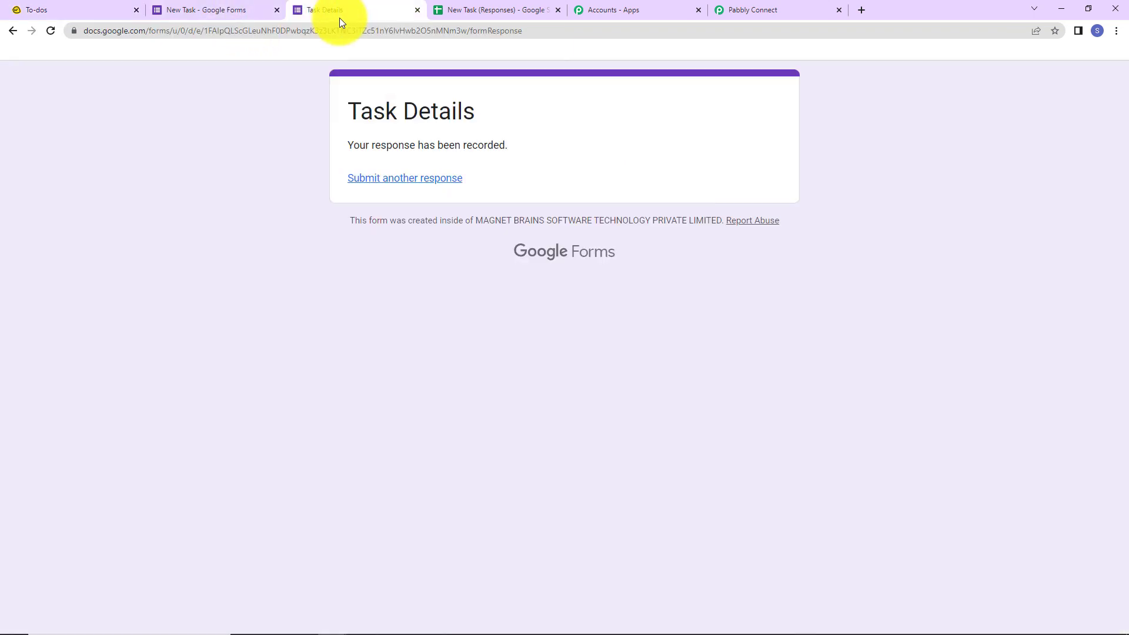
click(423, 178)
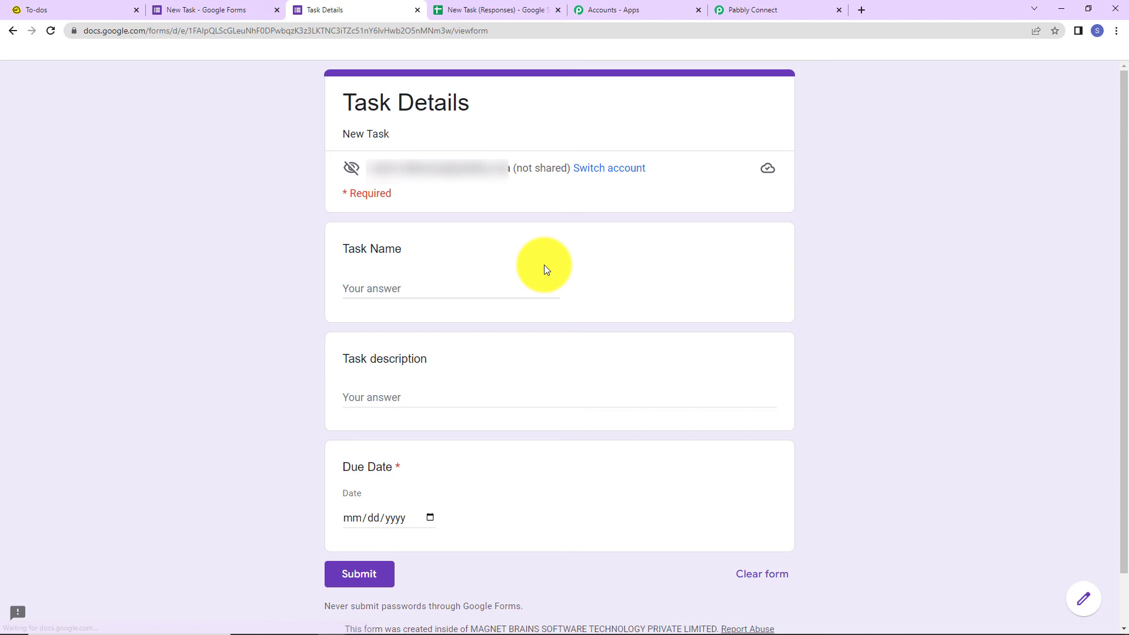
click(439, 286)
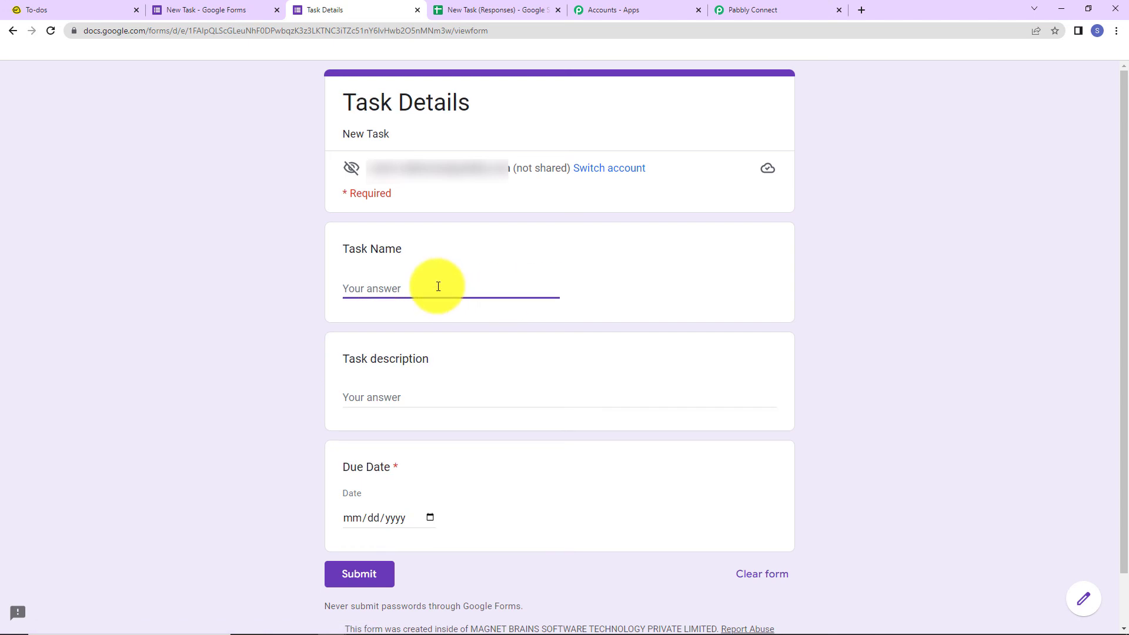
text(Video D)
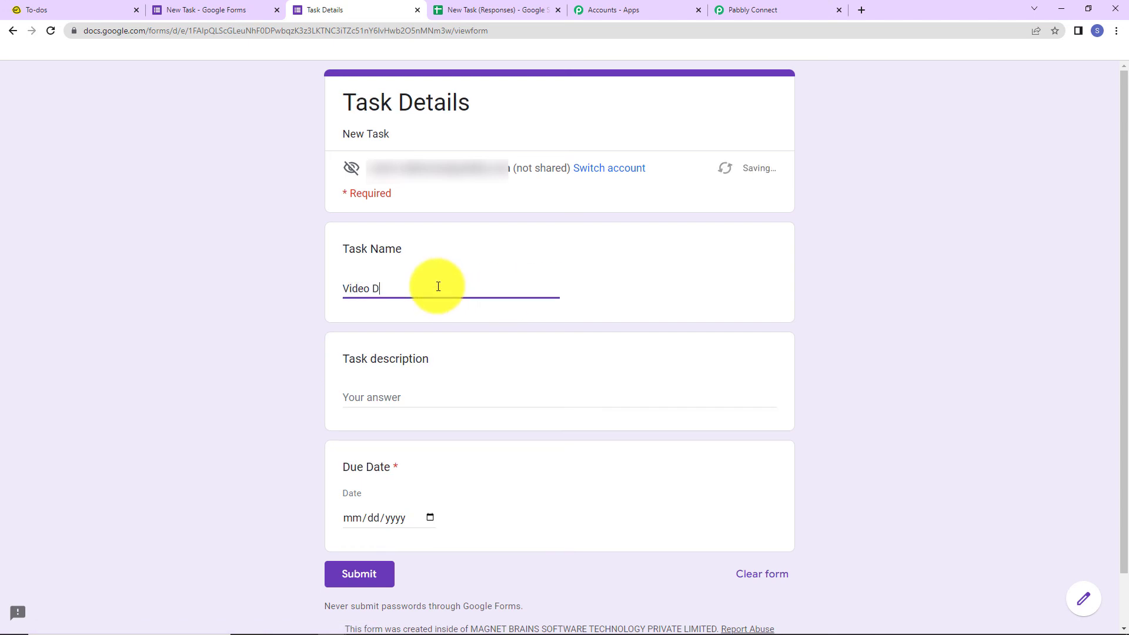
text(etails Discussion)
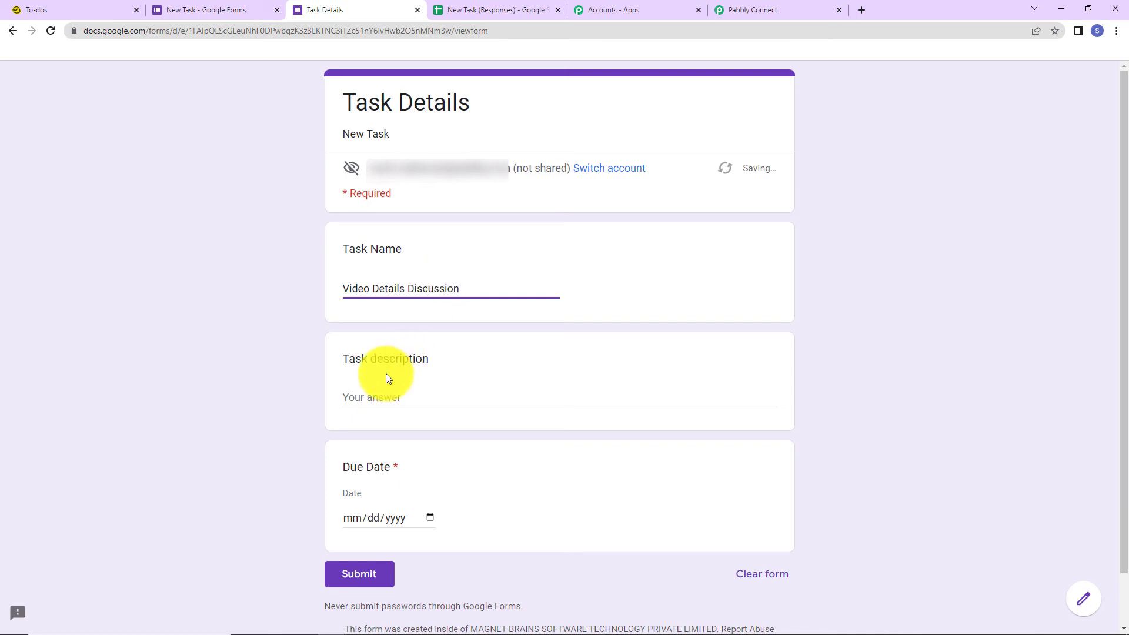
Step: Enter the task description "Video quality and due date to be discussed", set the due date to 01/27/2023 and submit the response
click(383, 391)
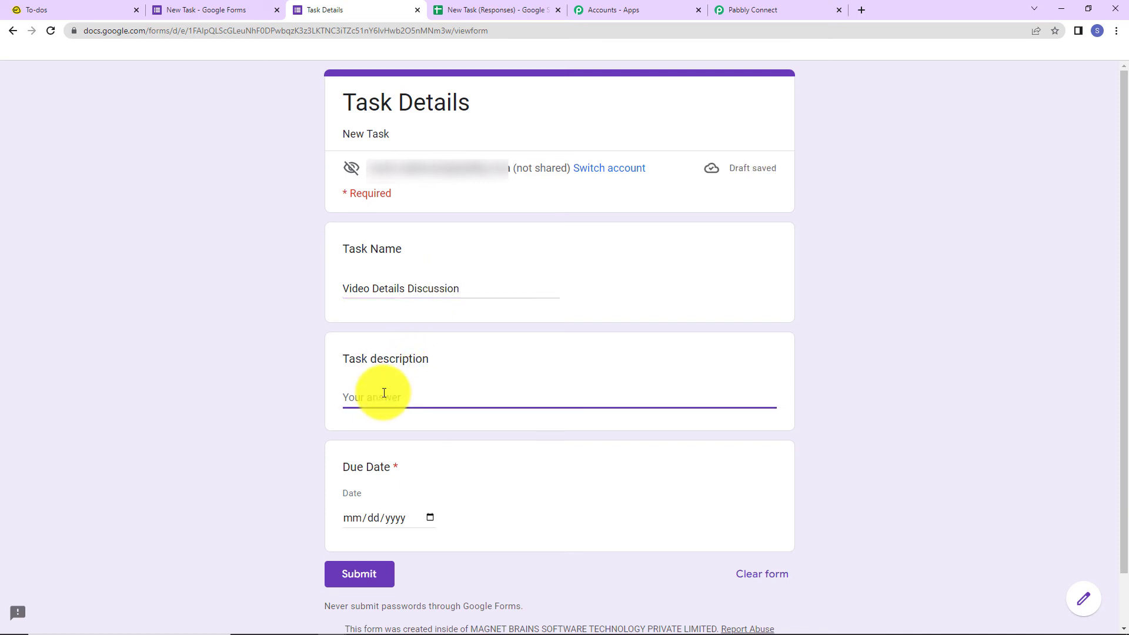
text(Video quality and )
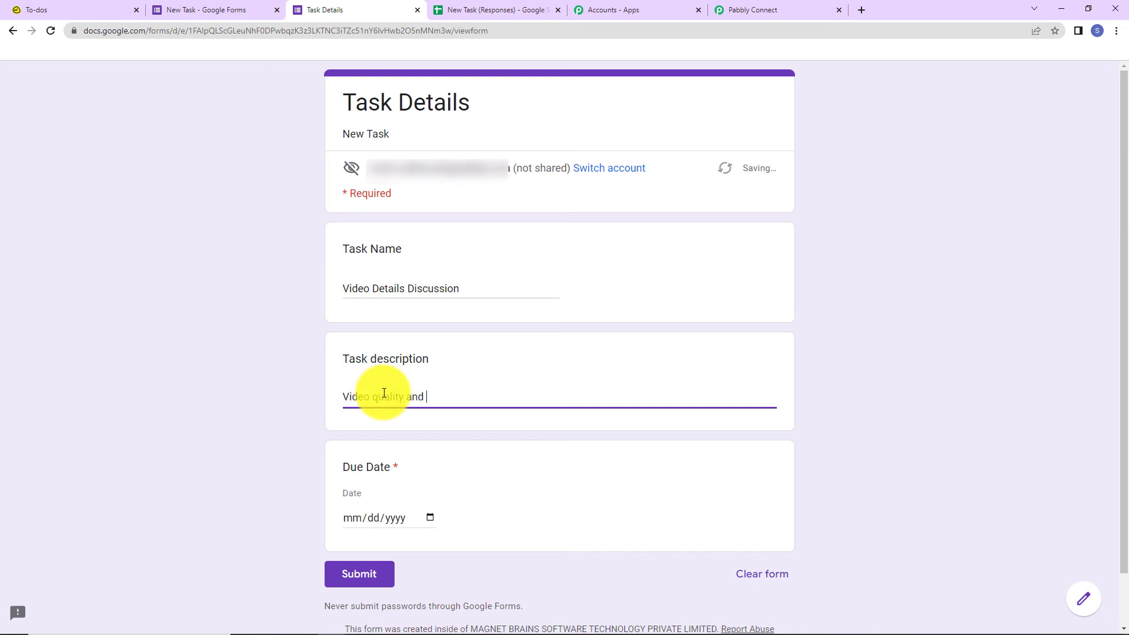
text(due date to be discussed)
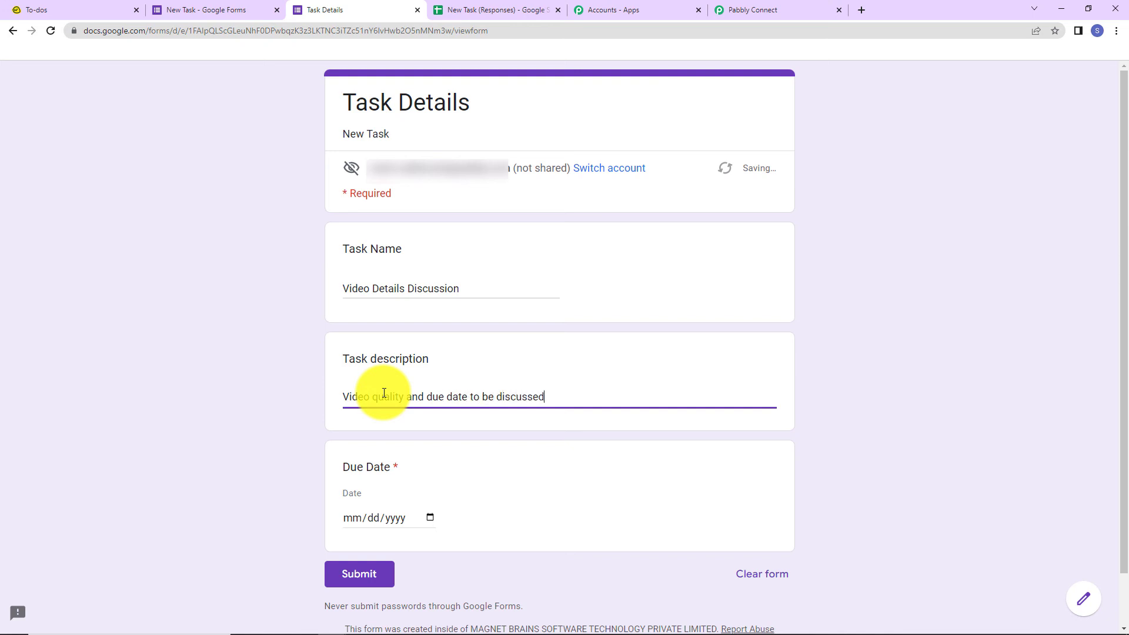
click(429, 517)
click(464, 428)
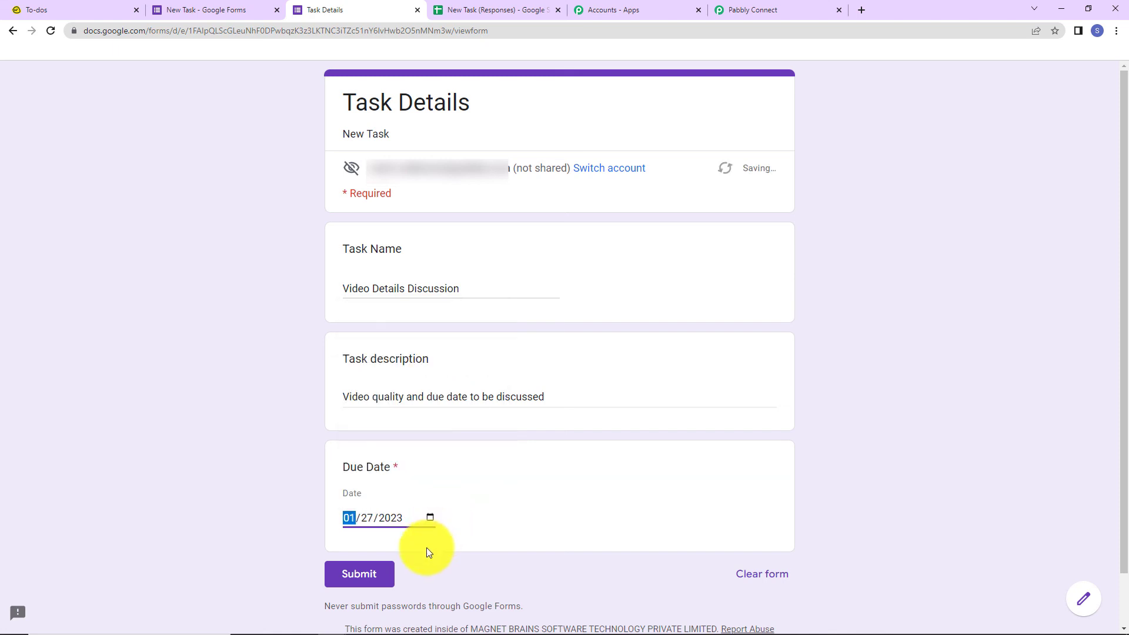
click(361, 578)
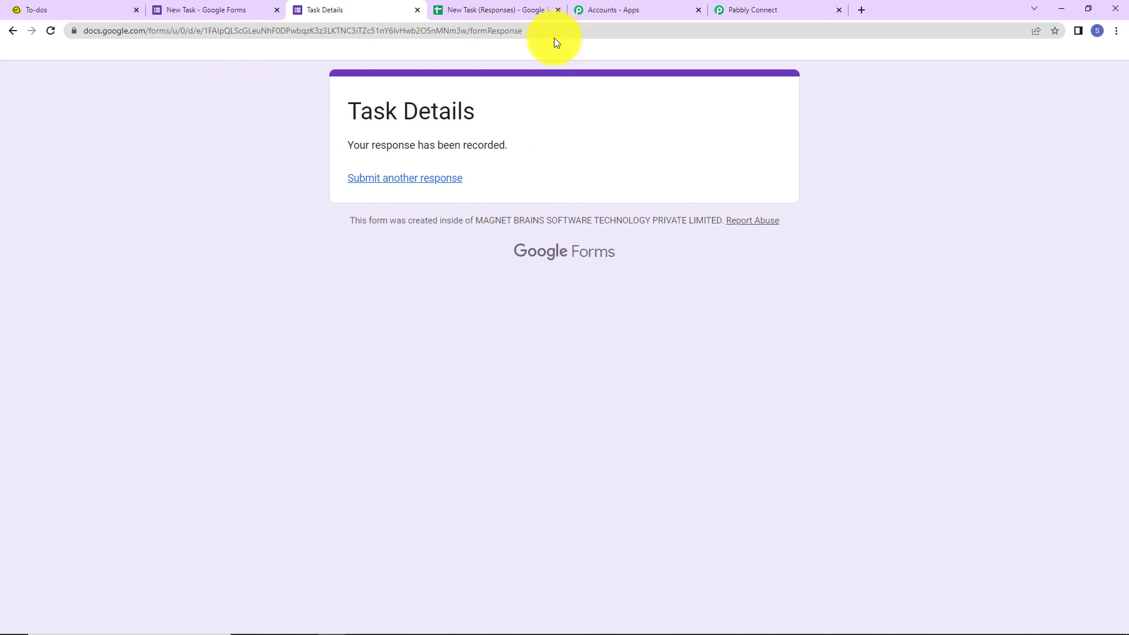
Step: Switch to Basecamp and reload the project's To-dos to check for the newly submitted task
click(71, 7)
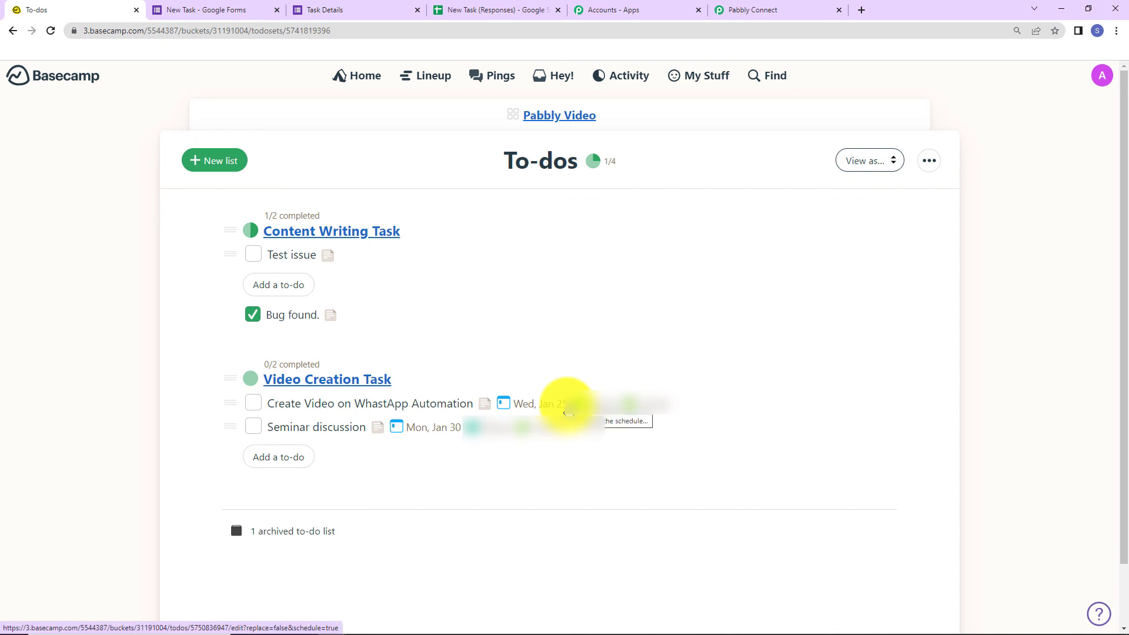
click(51, 31)
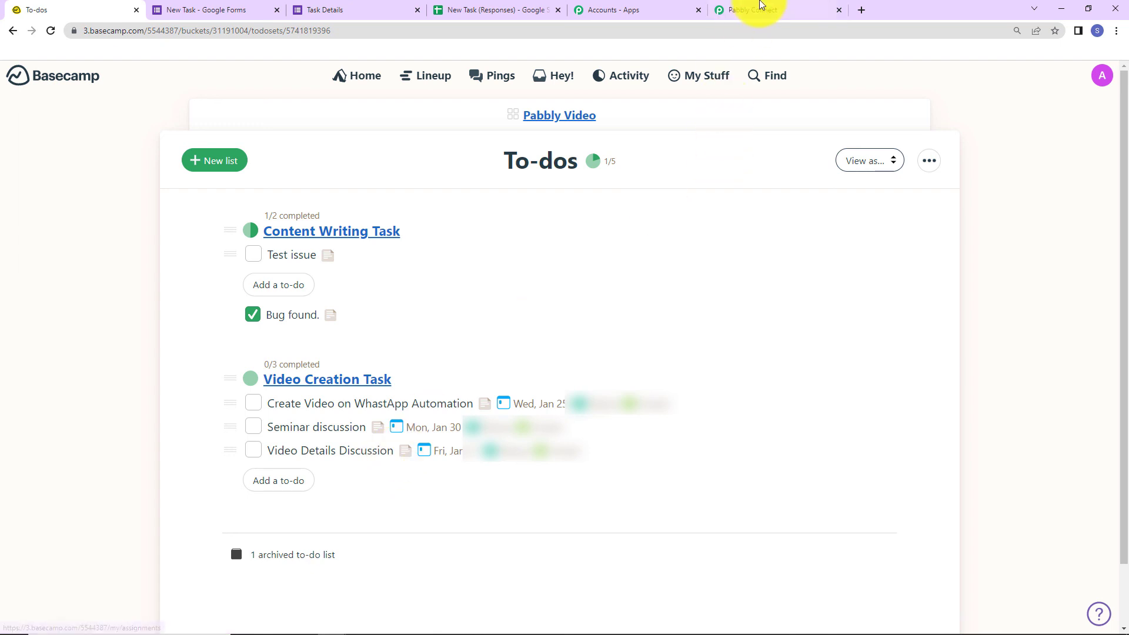
Step: Switch to Pabbly Connect and collapse the Google Forms, Date/Time Formatter and Basecamp steps of the workflow
click(756, 10)
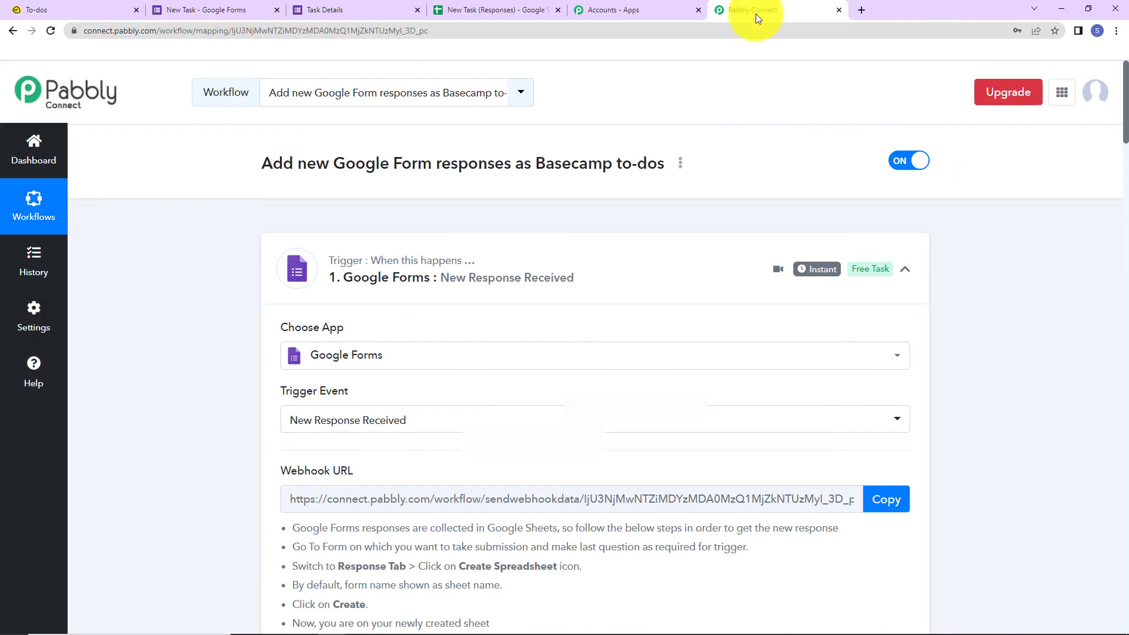
click(906, 272)
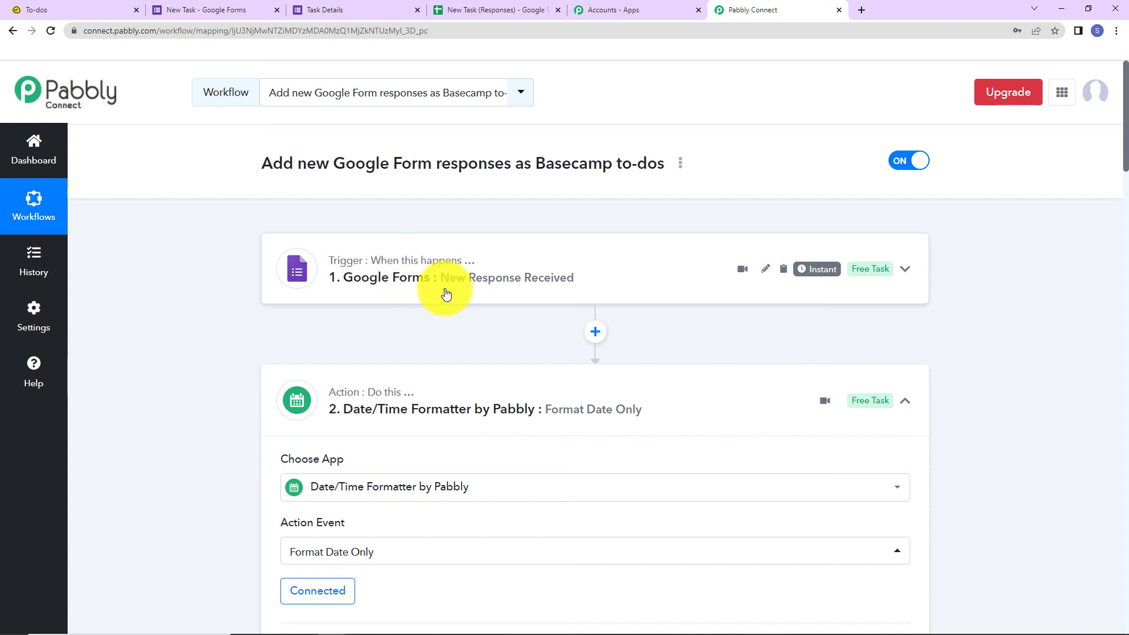
click(906, 402)
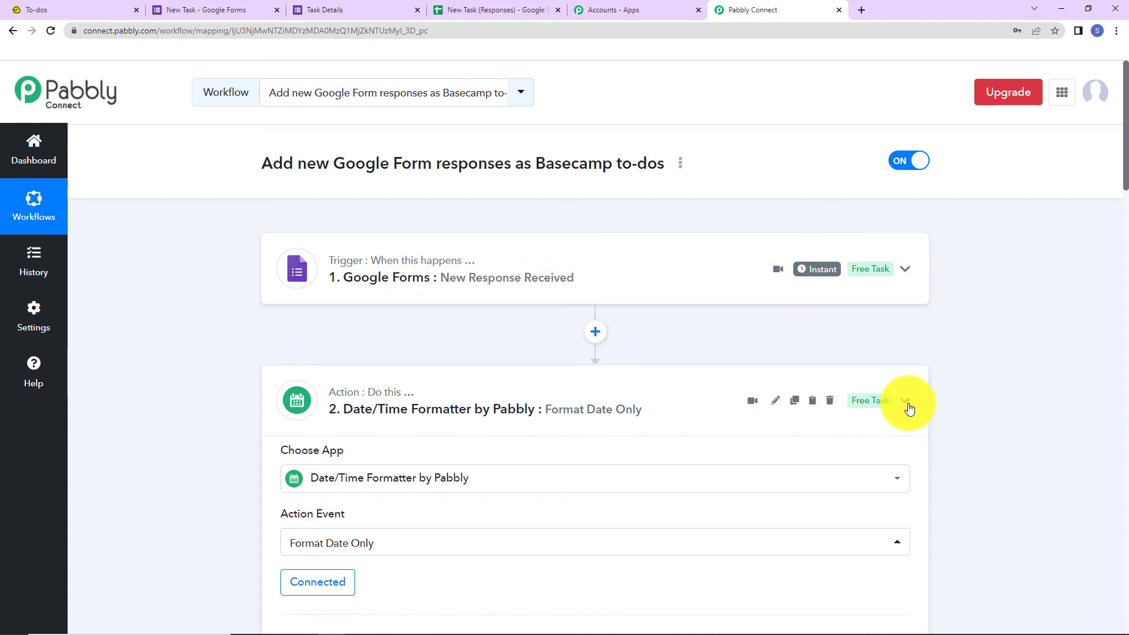
scroll(992, 497, down, 2)
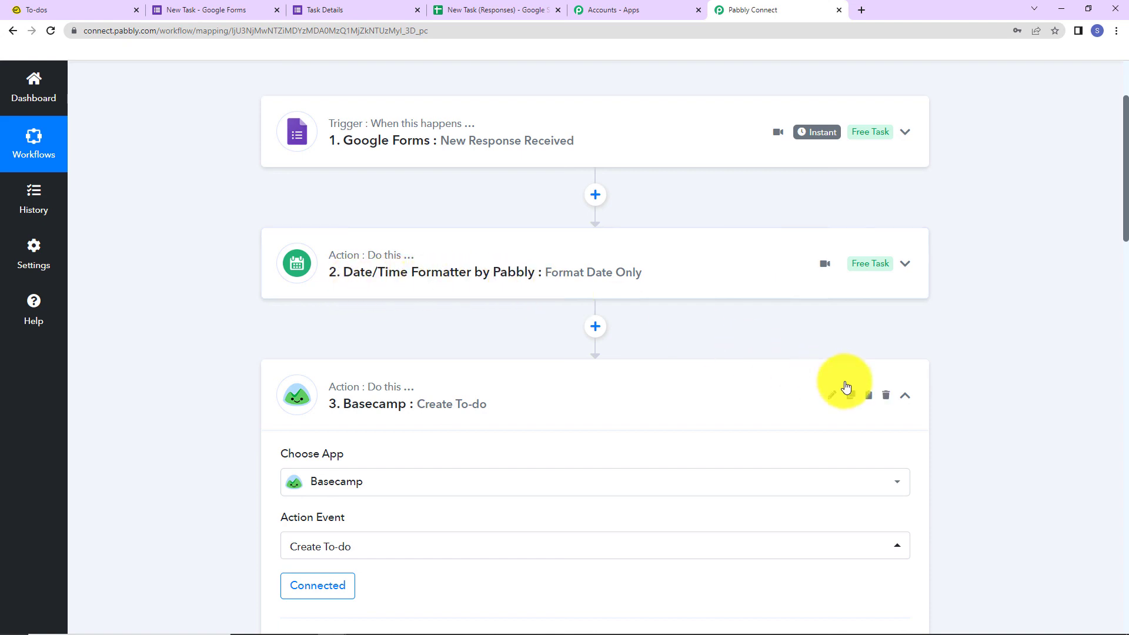
click(905, 396)
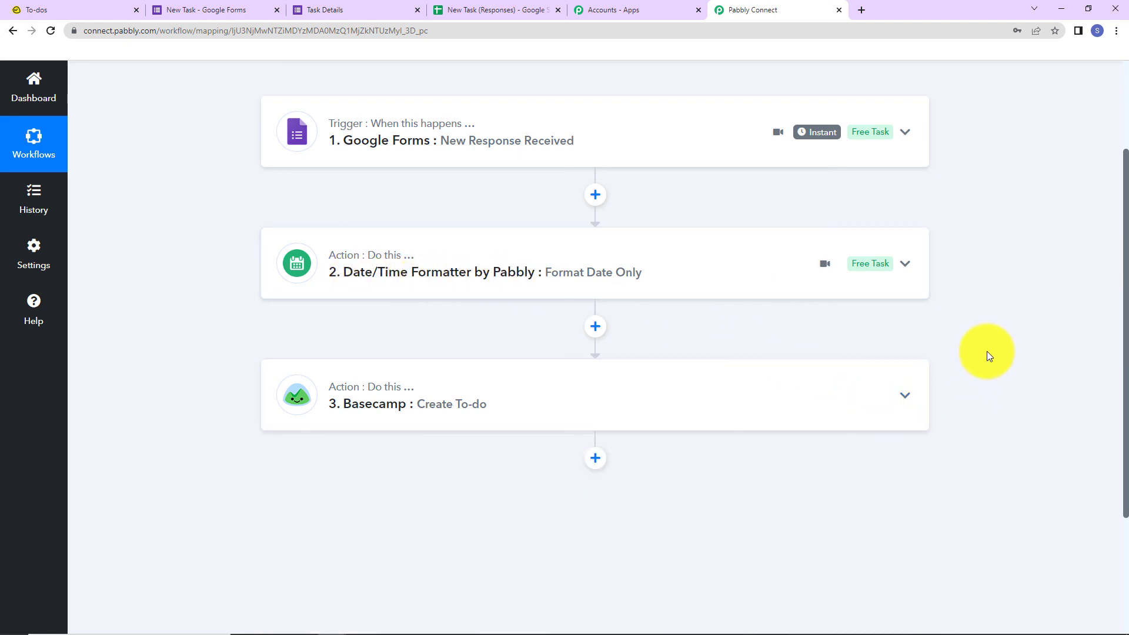